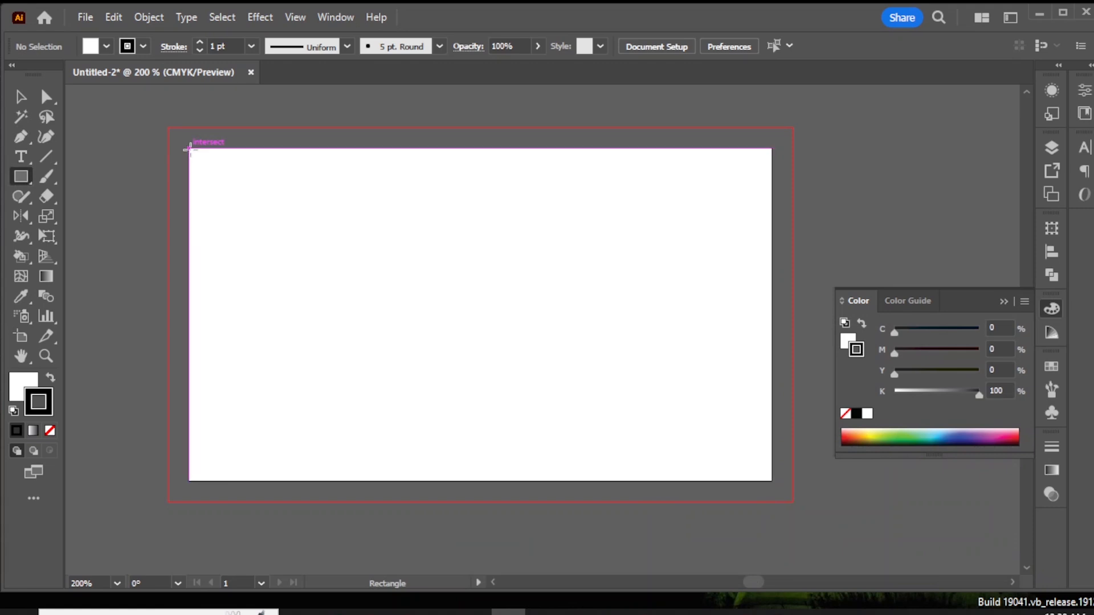
# Draw a square about 2 in wide from the artboard's upper-left corner, with no stroke and a dark navy fill (#0B0F3F).
pyautogui.moveTo(190, 149)
pyautogui.mouseDown()
pyautogui.moveTo(513, 471)
pyautogui.moveTo(522, 456)
pyautogui.mouseUp()
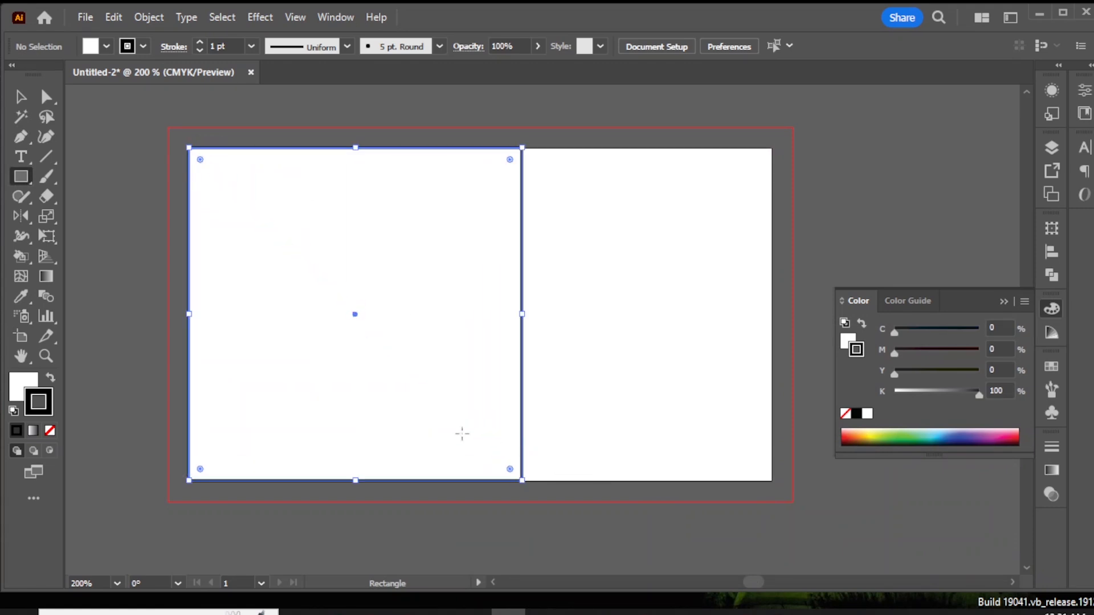
pyautogui.click(51, 431)
pyautogui.doubleClick(23, 387)
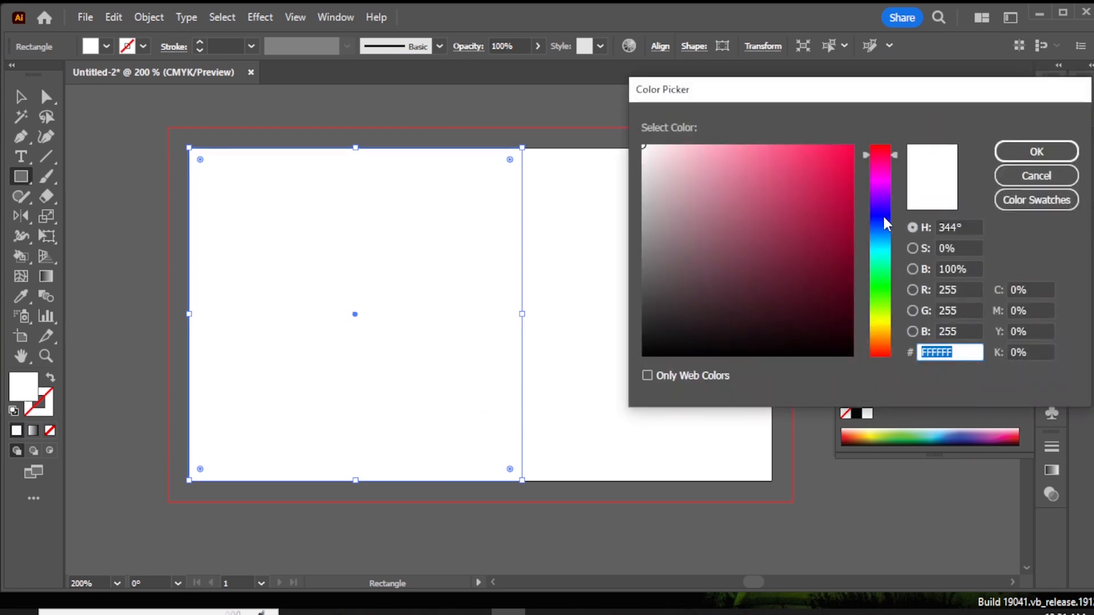
pyautogui.click(885, 224)
pyautogui.click(816, 307)
pyautogui.click(1036, 151)
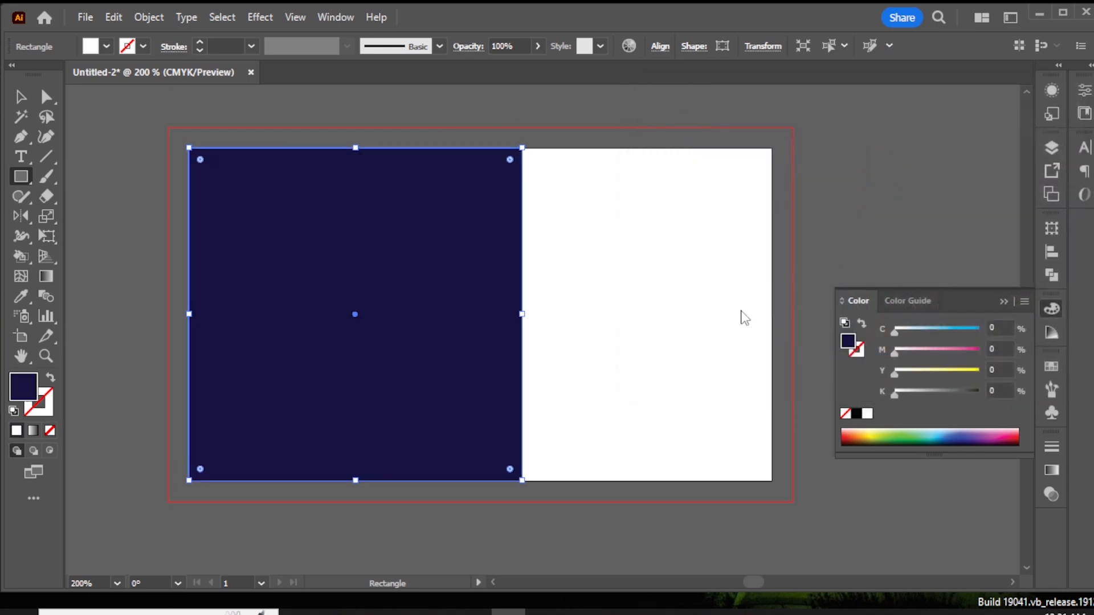
# Draw a closed Pen path through the navy square's four corners so that its two diagonals cross at the center.
pyautogui.click(23, 138)
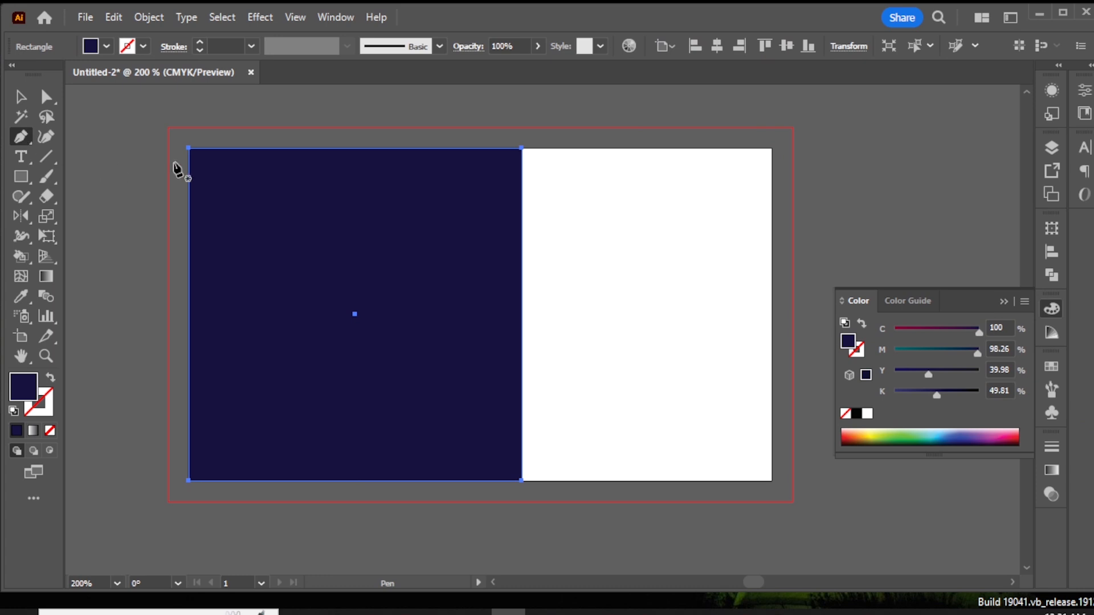
pyautogui.keyDown('ctrl'); pyautogui.click(102, 178); pyautogui.keyUp('ctrl')
pyautogui.click(189, 149)
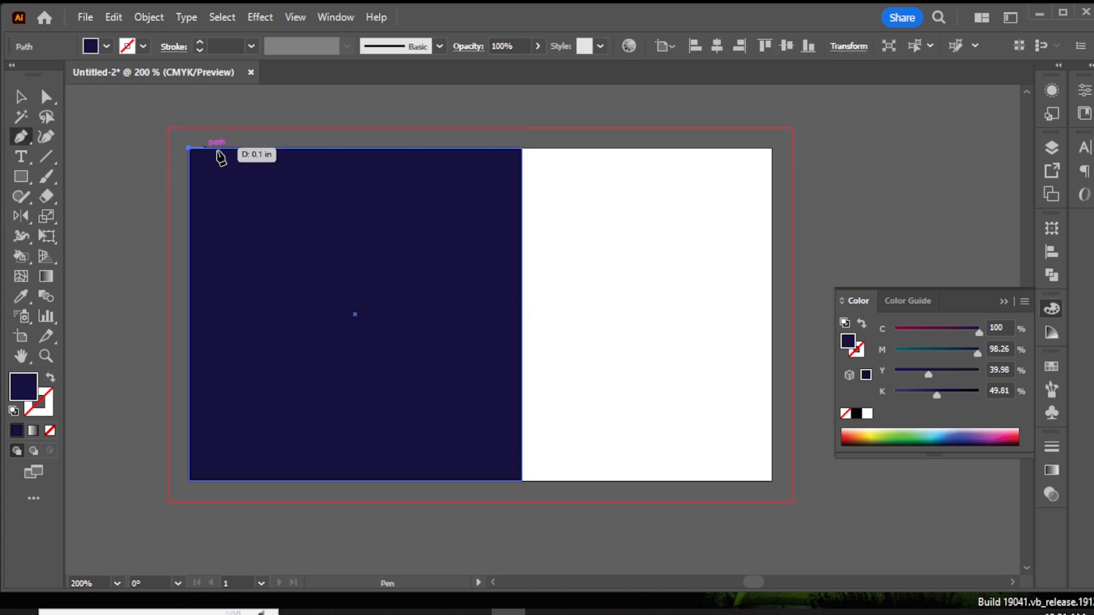
pyautogui.click(522, 149)
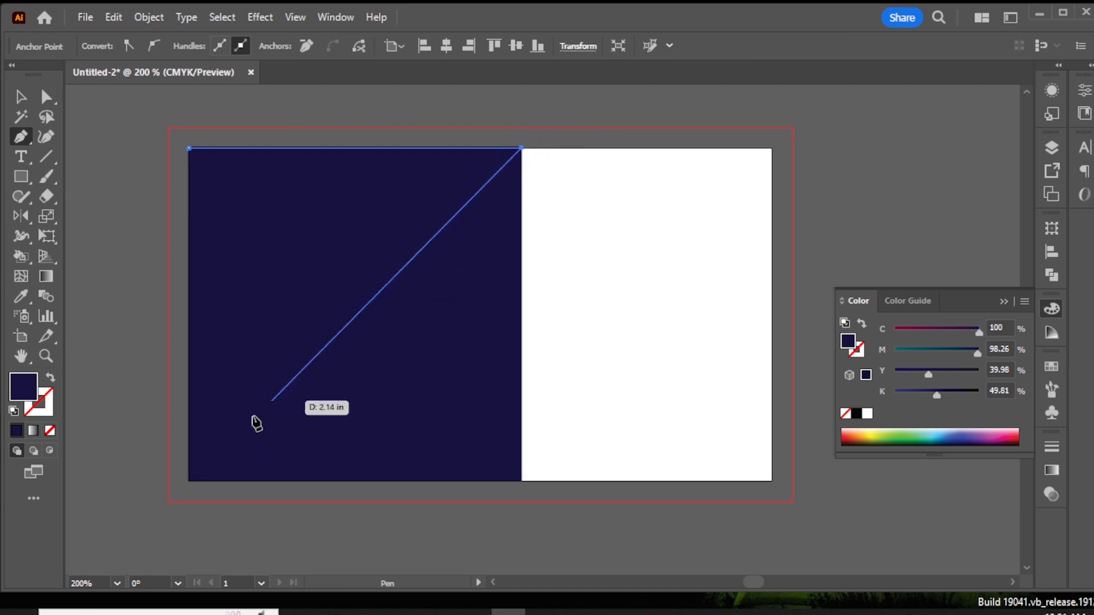
pyautogui.click(189, 481)
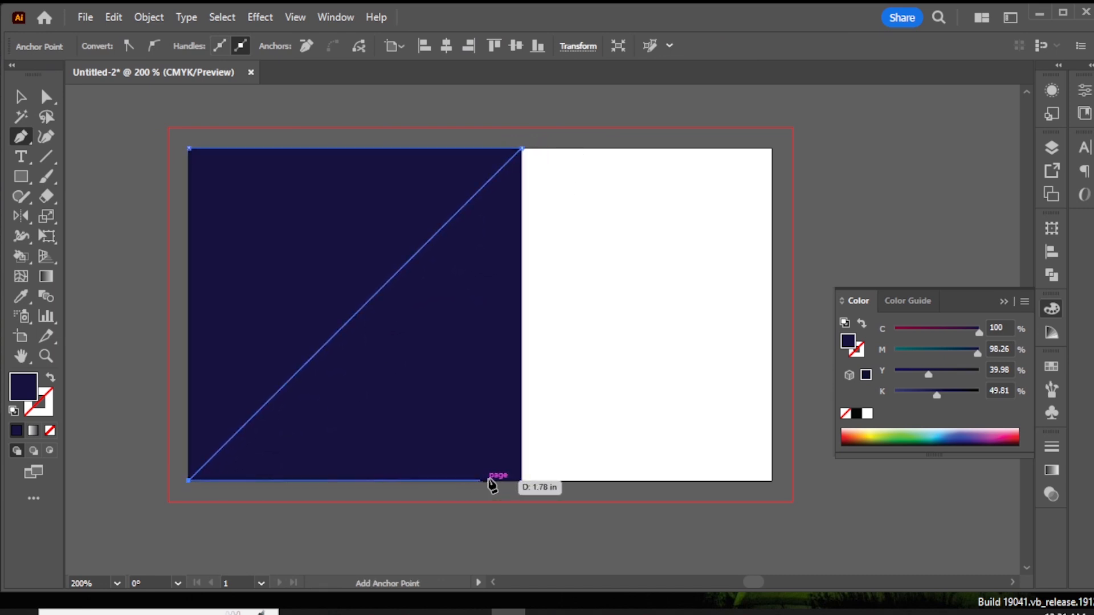
pyautogui.click(522, 481)
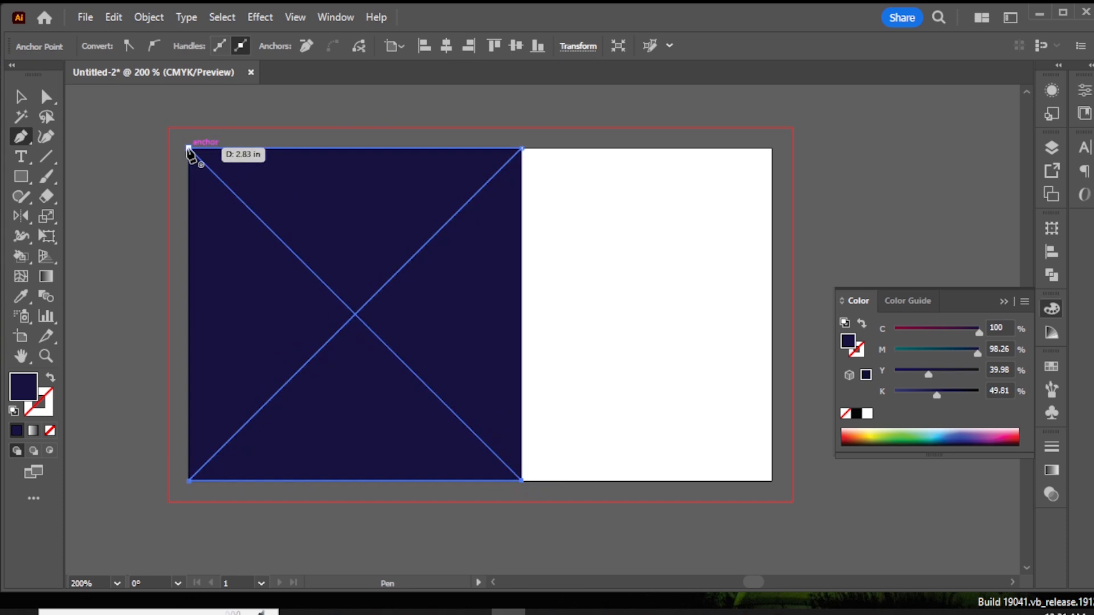
pyautogui.click(189, 149)
# Use Shape Builder on the square and diagonals to remove the right triangle and merge the upper and left triangles.
pyautogui.click(20, 96)
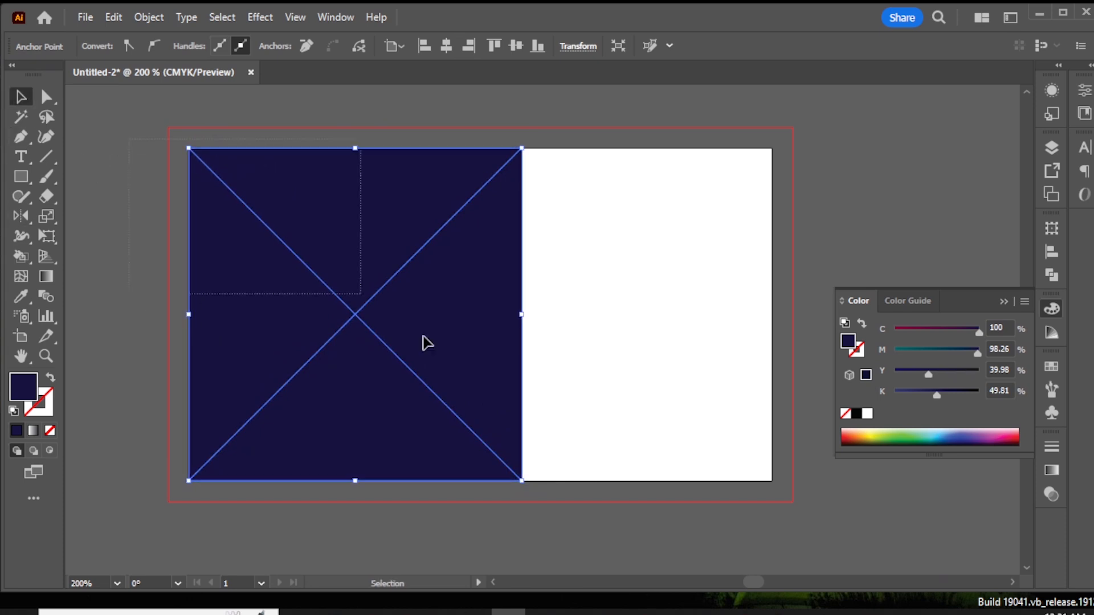
pyautogui.click(21, 256)
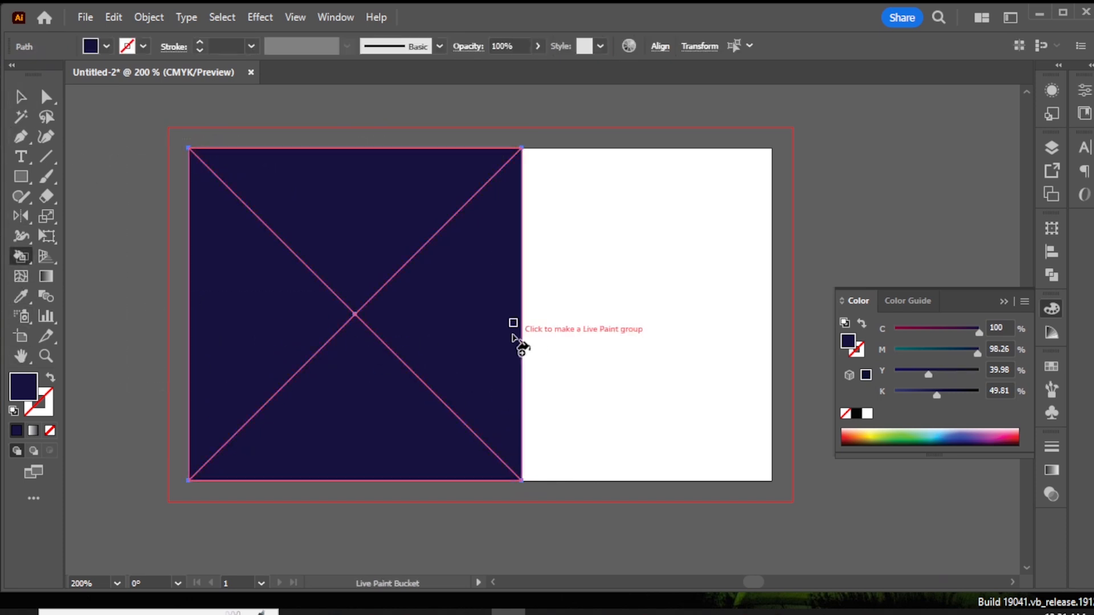
pyautogui.click(23, 254)
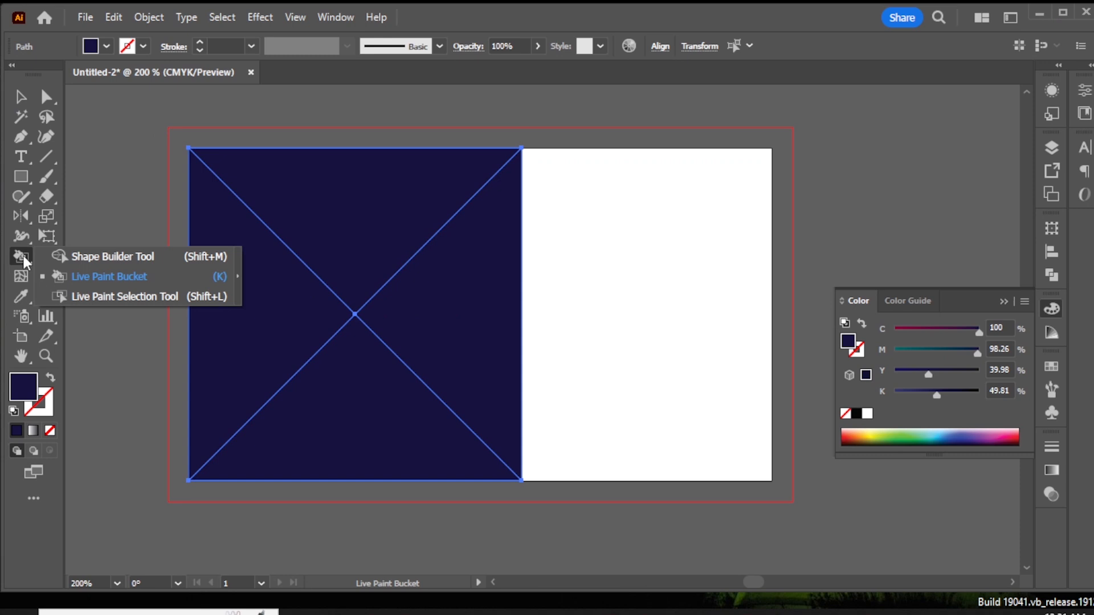
pyautogui.click(74, 257)
pyautogui.moveTo(496, 320); pyautogui.dragTo(608, 323)
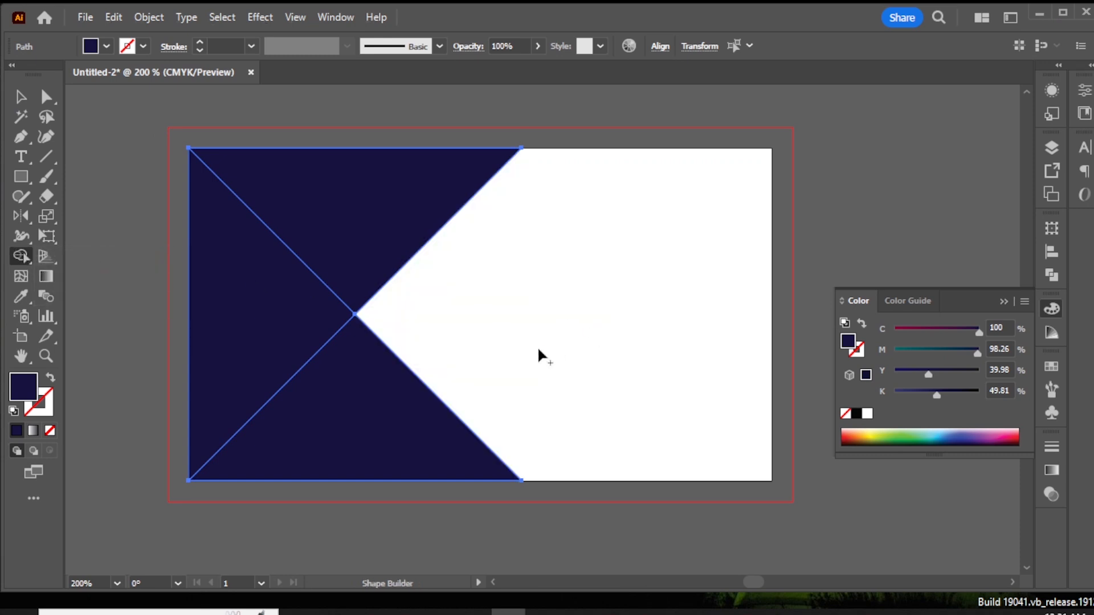
pyautogui.moveTo(359, 252); pyautogui.dragTo(256, 273)
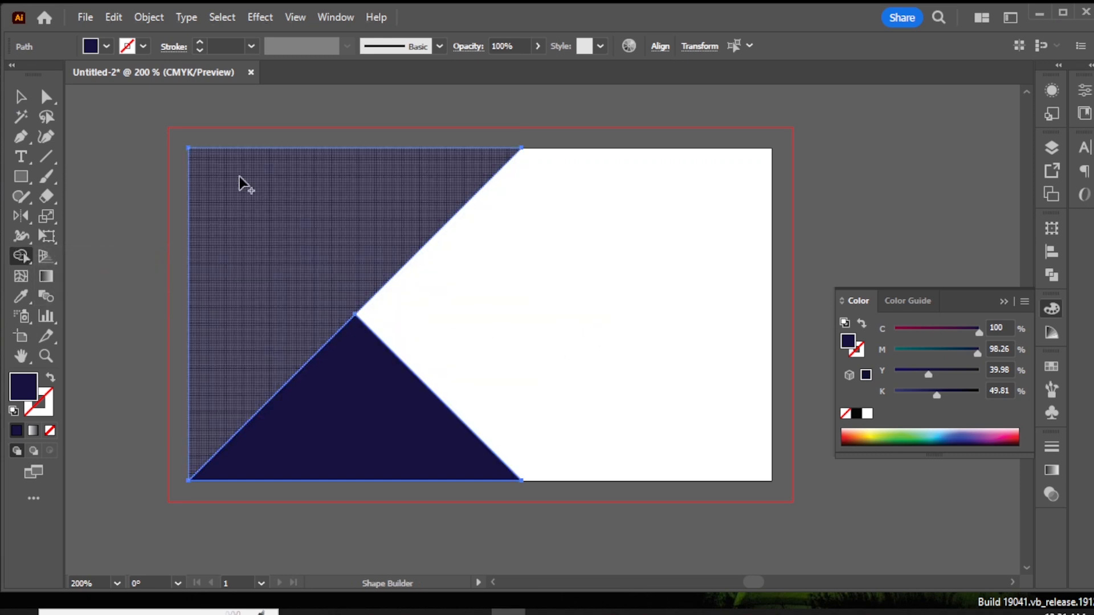
pyautogui.click(20, 97)
pyautogui.click(305, 563)
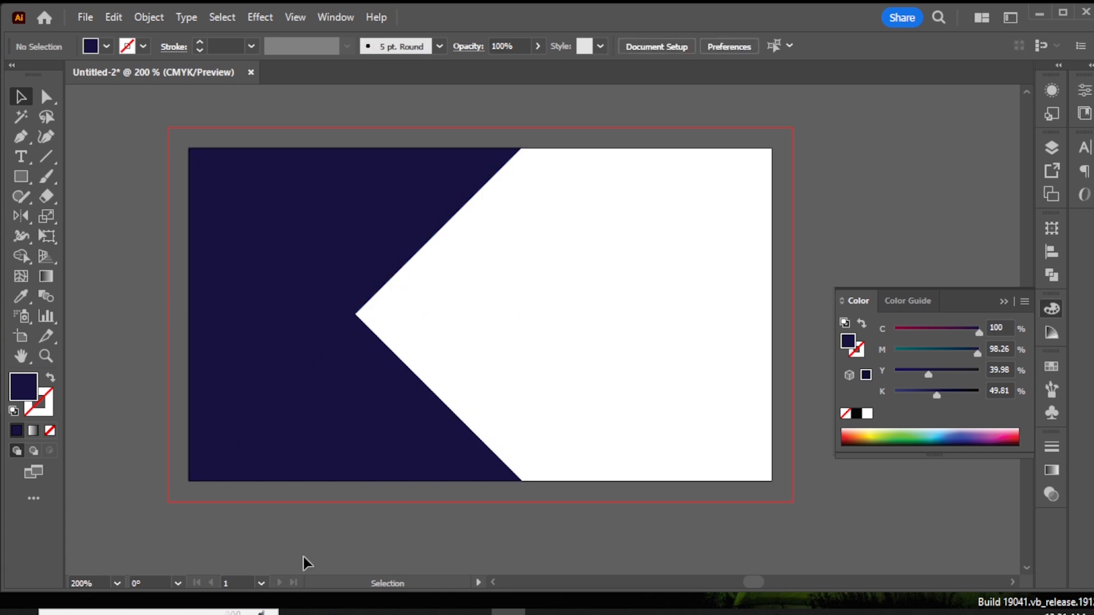
# Fill the lower triangle with the lighter blue #2B336B.
pyautogui.click(365, 451)
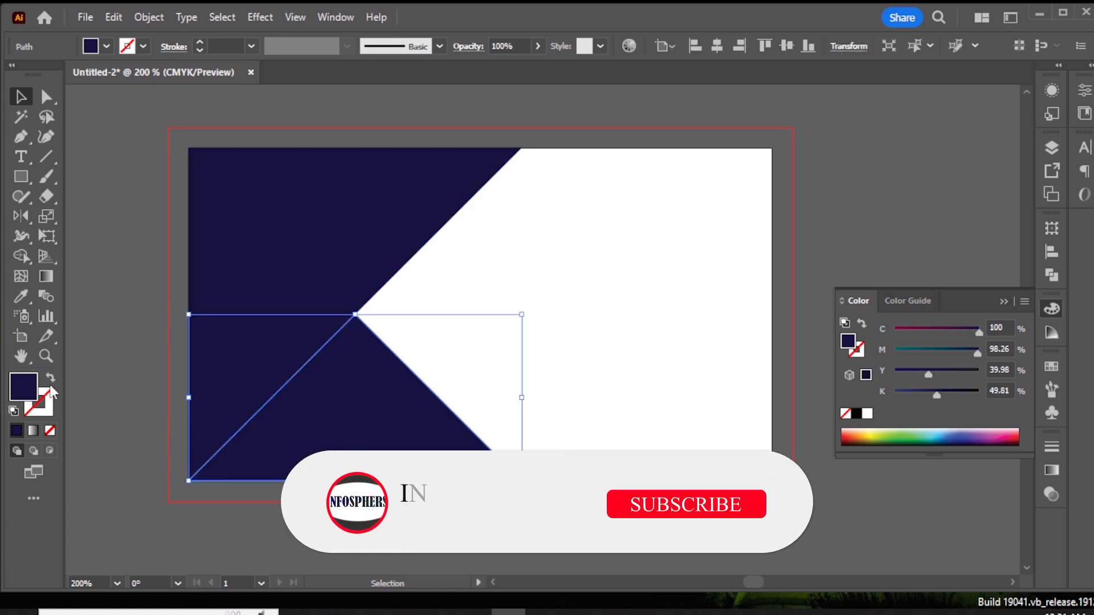
pyautogui.doubleClick(29, 387)
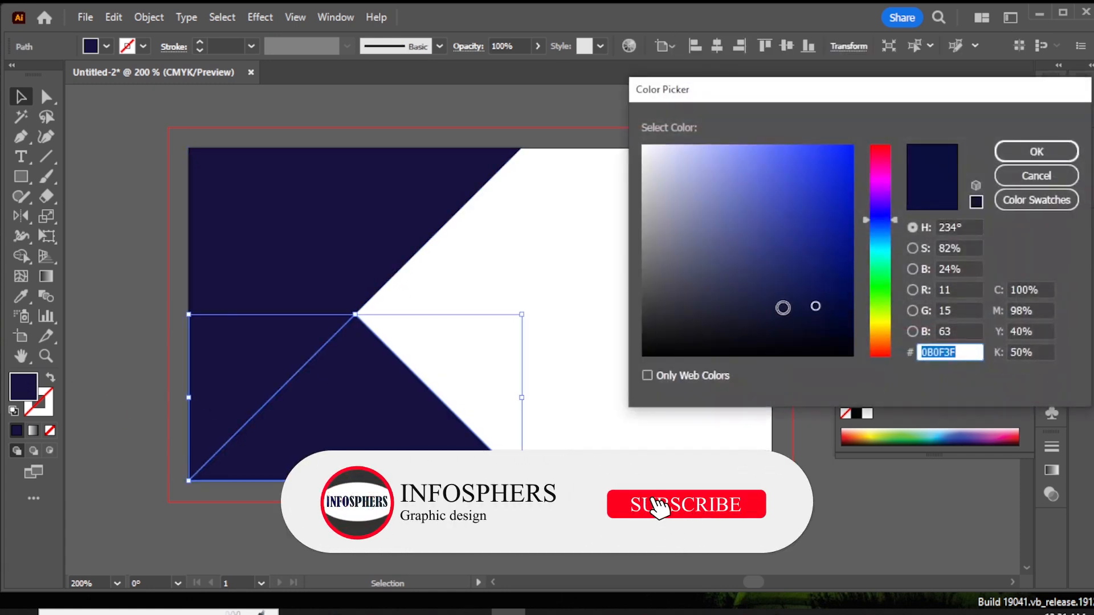
pyautogui.moveTo(779, 271); pyautogui.dragTo(767, 270)
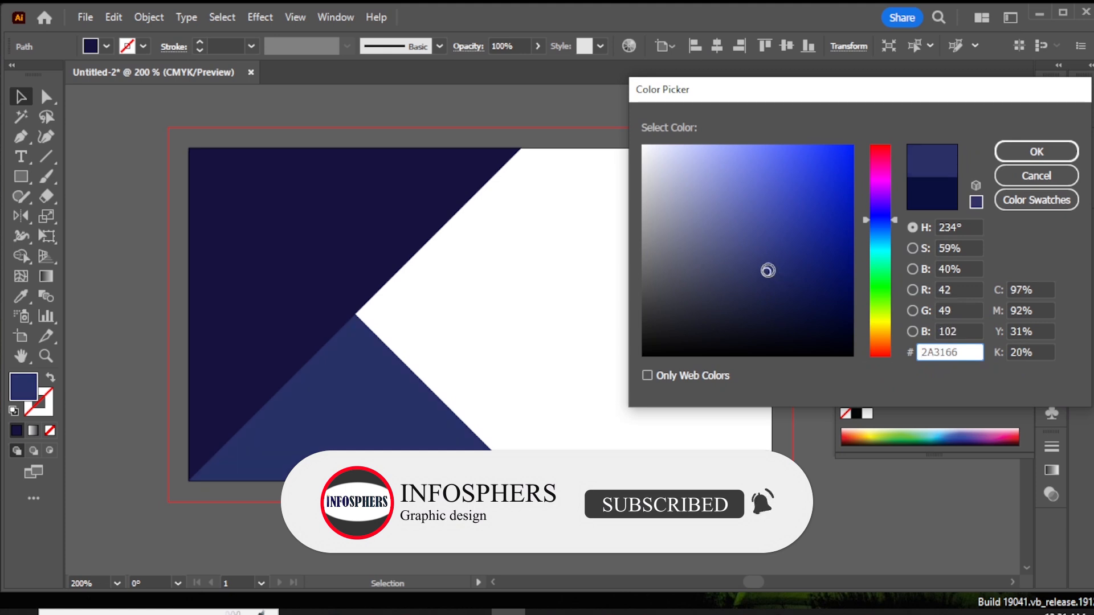
pyautogui.click(767, 266)
pyautogui.click(769, 267)
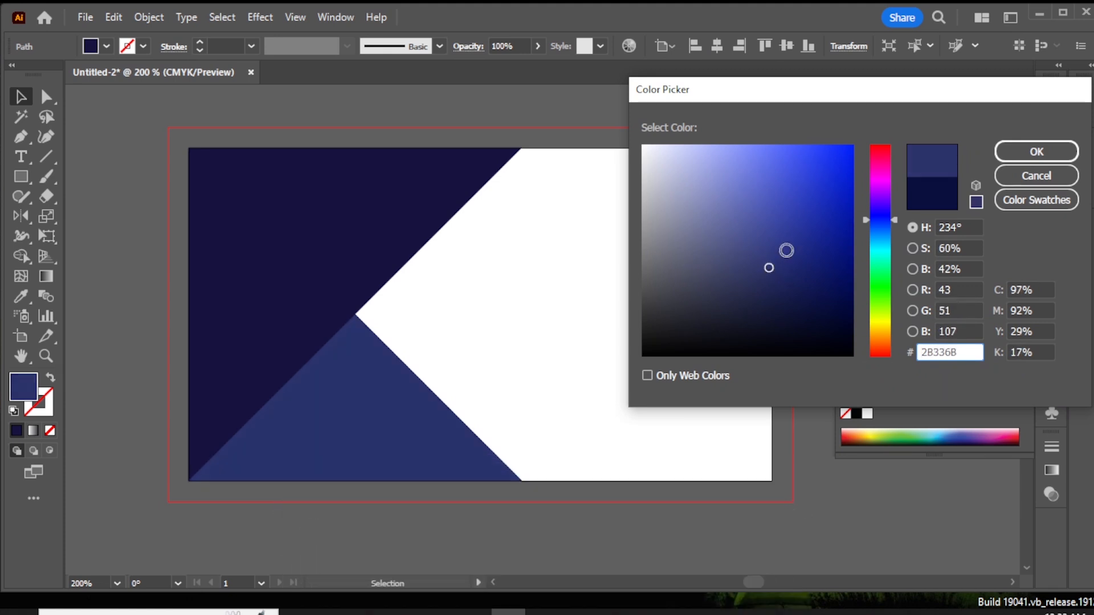
pyautogui.click(1037, 152)
pyautogui.click(558, 553)
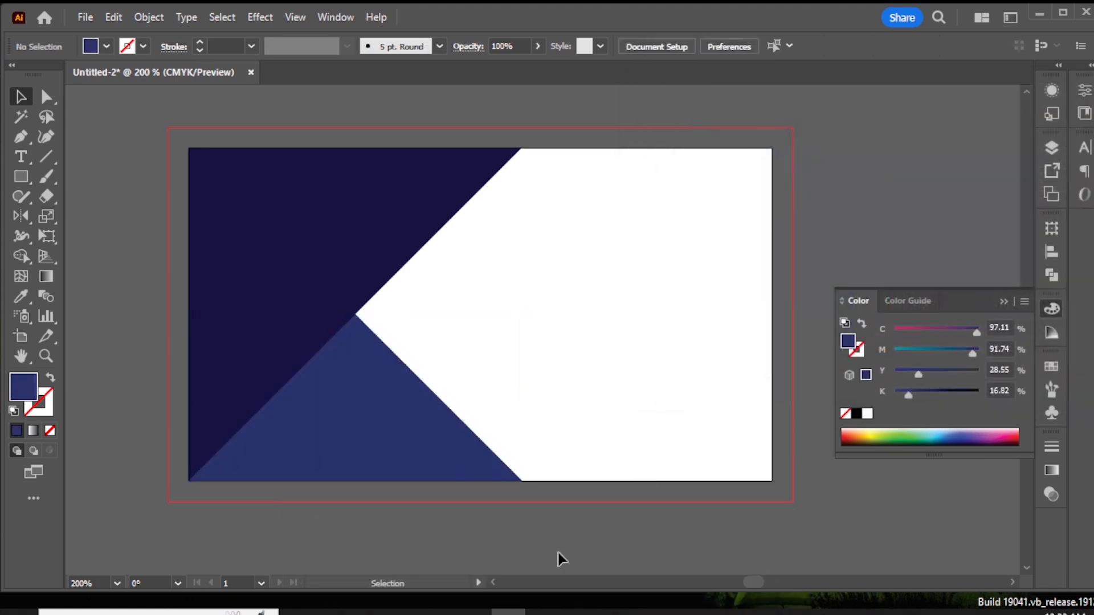
# Scale down and embed the placed golfer photo, positioning it outside the artboard to the left of the card.
pyautogui.click(356, 274)
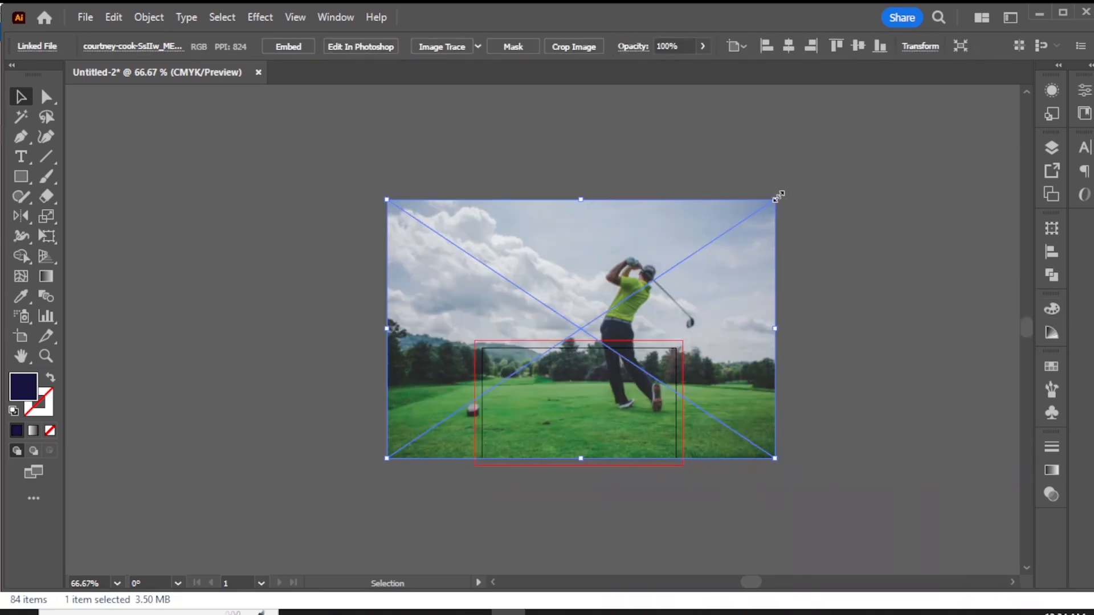
pyautogui.moveTo(776, 198); pyautogui.dragTo(564, 340)
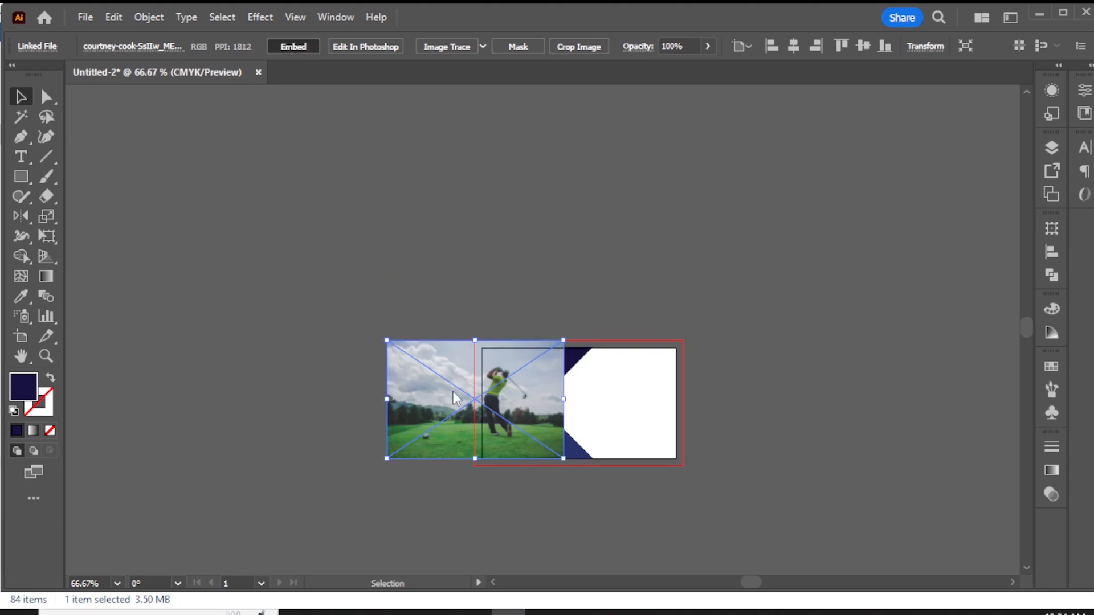
pyautogui.click(294, 46)
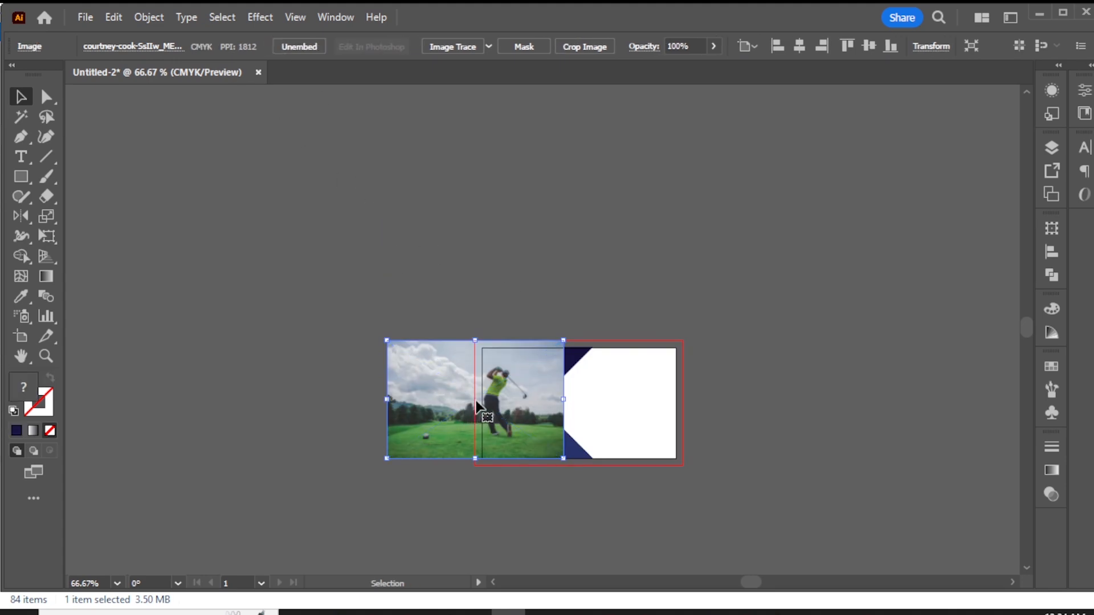
pyautogui.moveTo(477, 406); pyautogui.dragTo(365, 379)
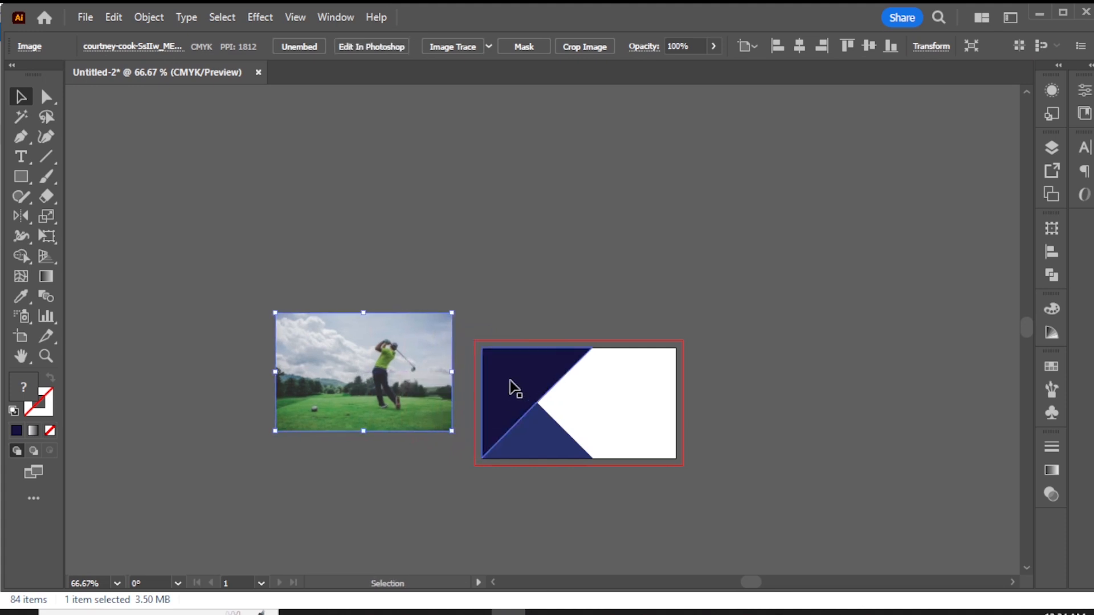
# Duplicate the large dark navy triangle onto the golfer photo and send the photo to the back.
pyautogui.moveTo(511, 388); pyautogui.dragTo(372, 352)
pyautogui.rightClick(302, 361)
pyautogui.moveTo(368, 276)
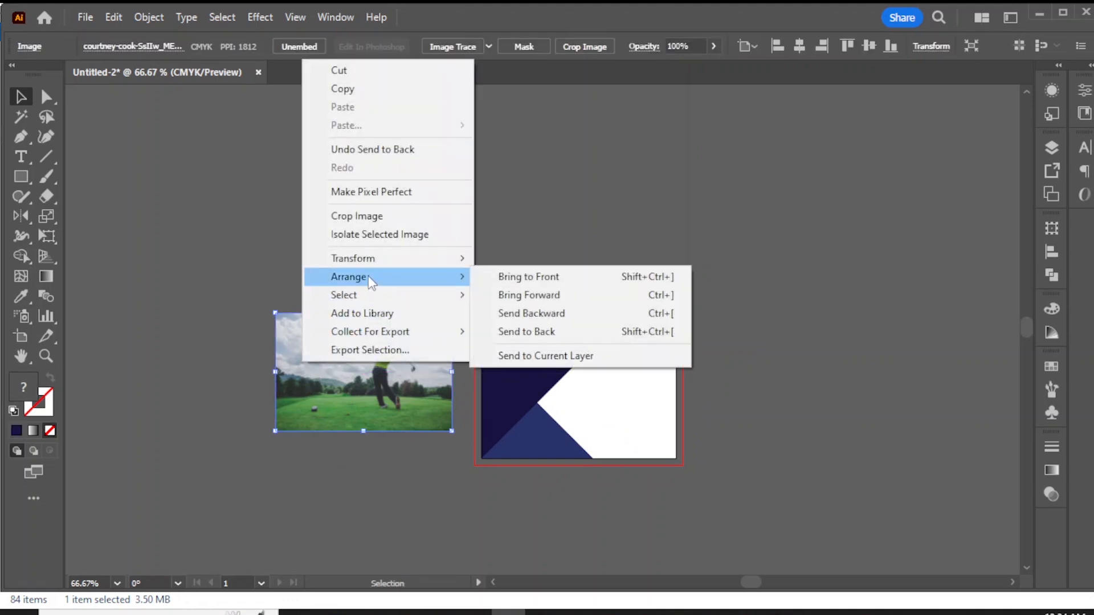
pyautogui.click(545, 331)
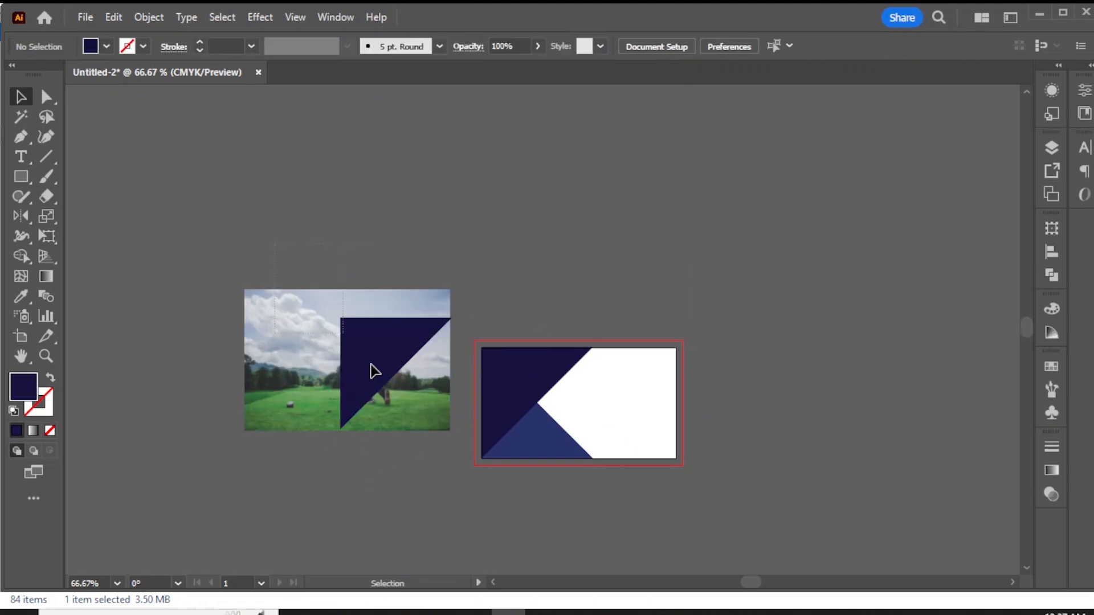
# Clip the golfer photo with the triangle copy using a clipping mask and align it with the card's dark navy triangle.
pyautogui.rightClick(374, 371)
pyautogui.click(442, 227)
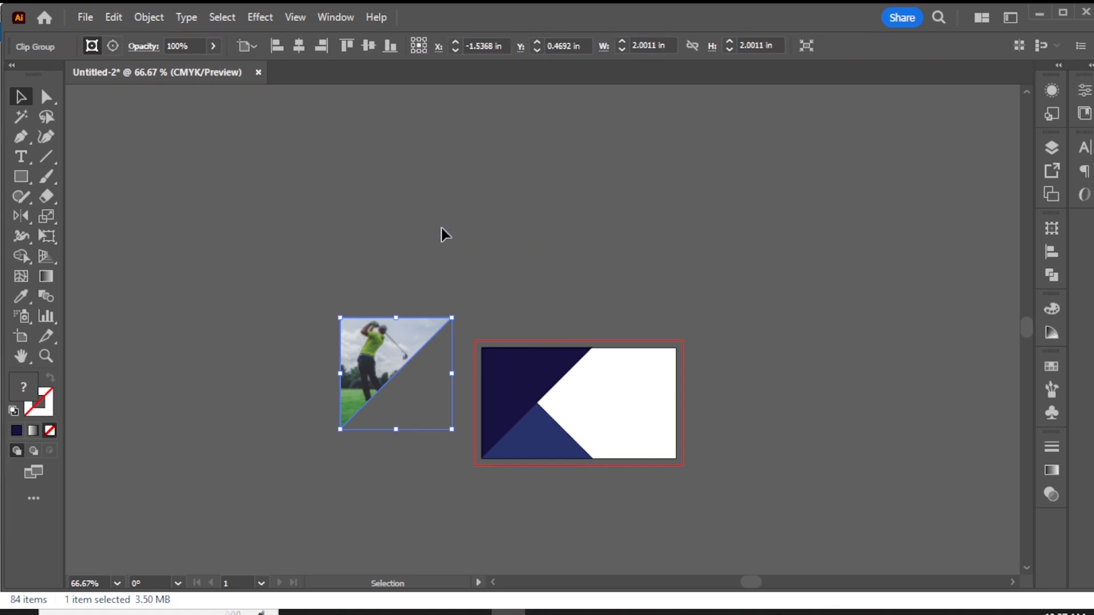
pyautogui.click(416, 268)
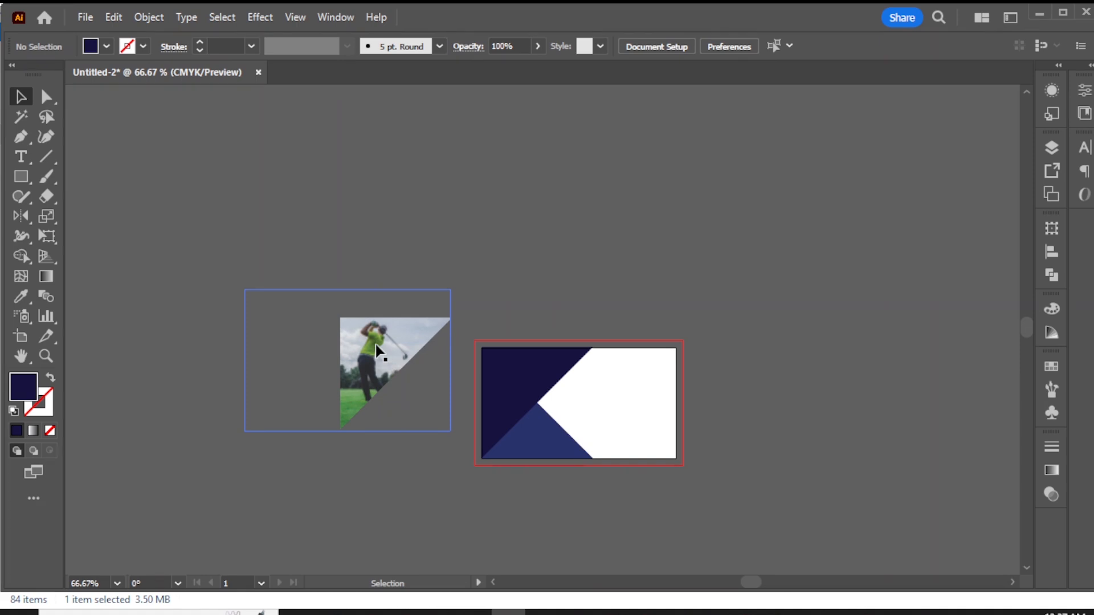
pyautogui.moveTo(377, 345); pyautogui.dragTo(516, 382)
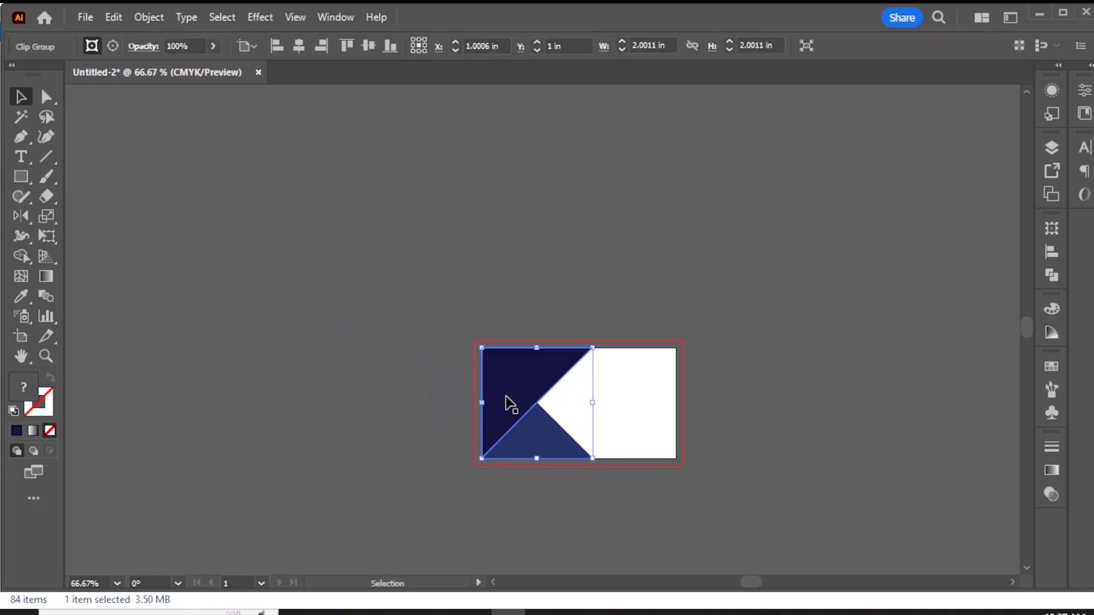
pyautogui.click(391, 491)
# Try the Soft Light blending mode on the dark navy triangle over the photo, and set it to Hard Light.
pyautogui.click(548, 373)
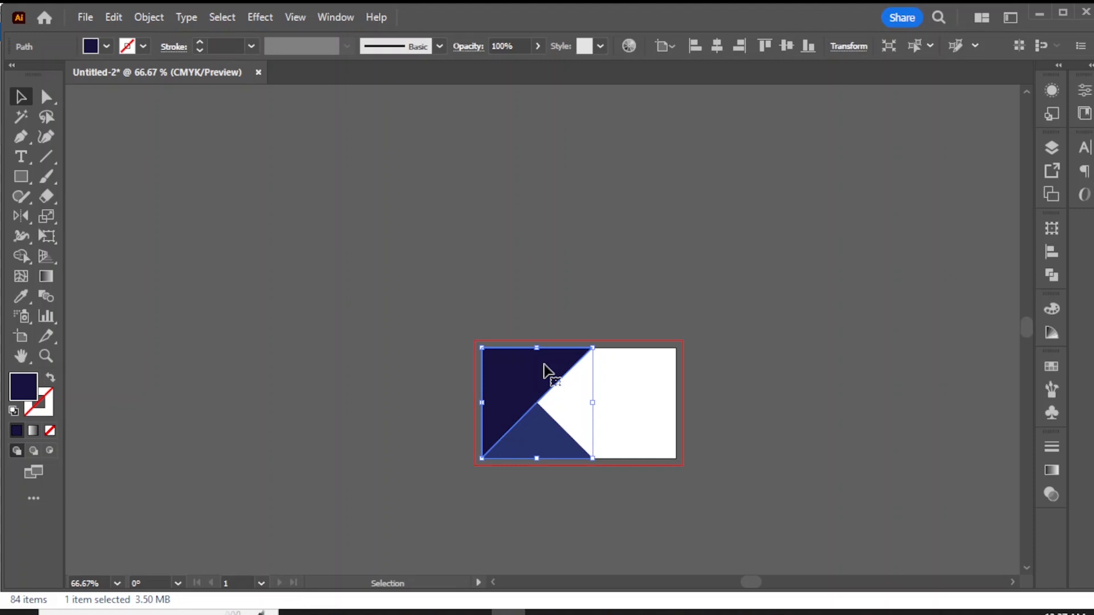
pyautogui.click(1052, 471)
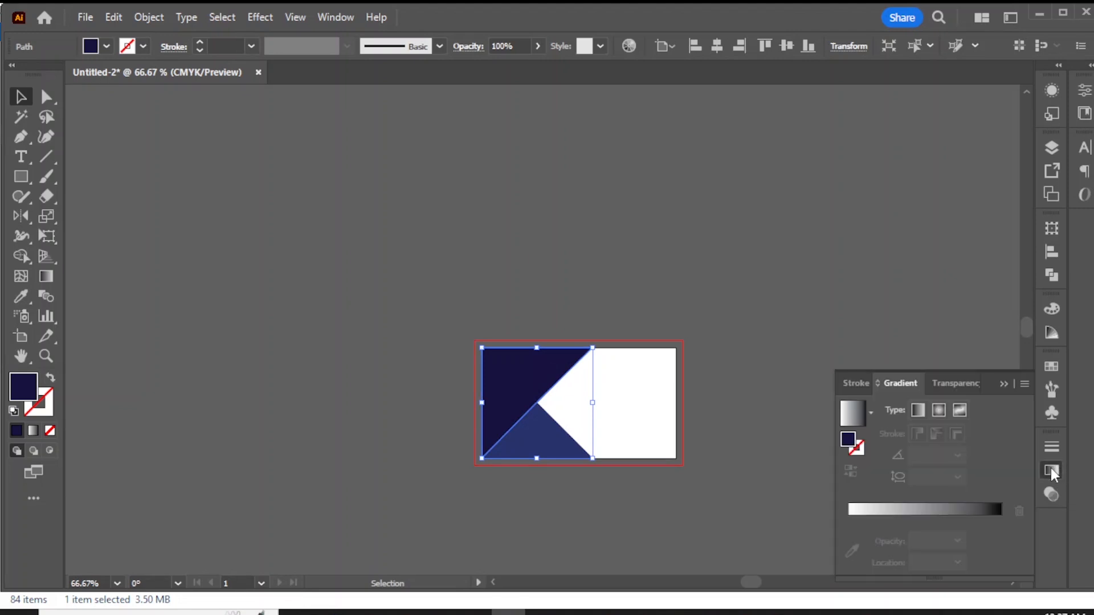
pyautogui.click(1052, 491)
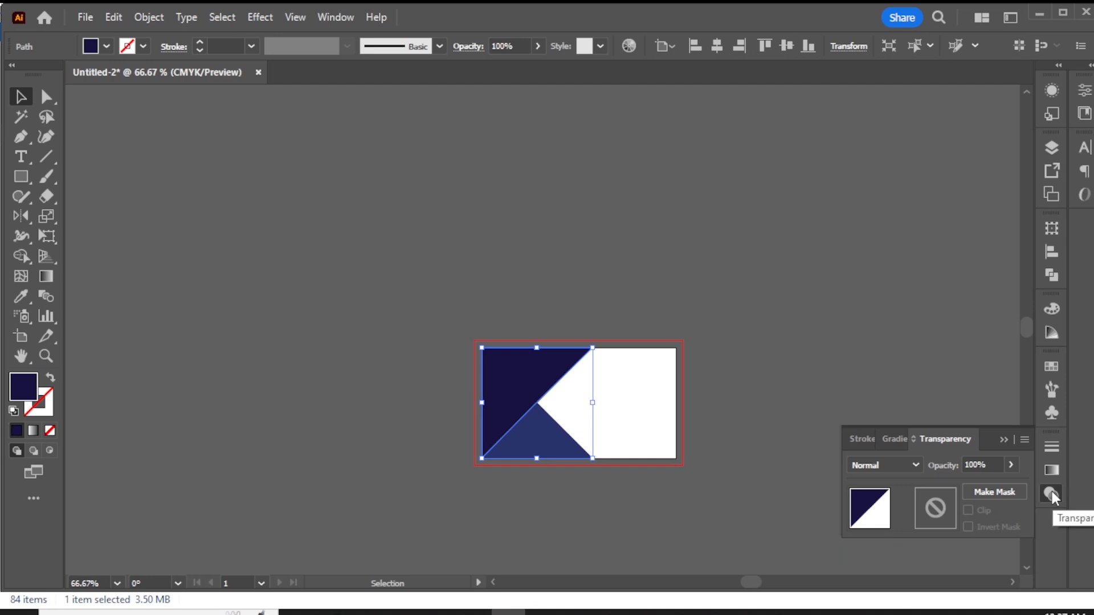
pyautogui.click(882, 466)
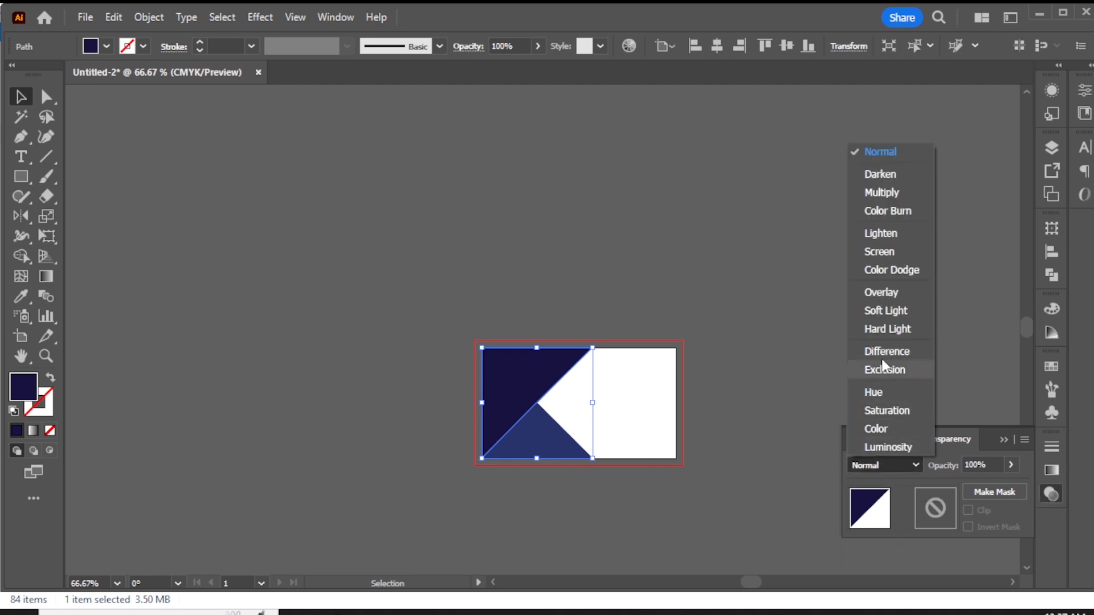
pyautogui.click(881, 309)
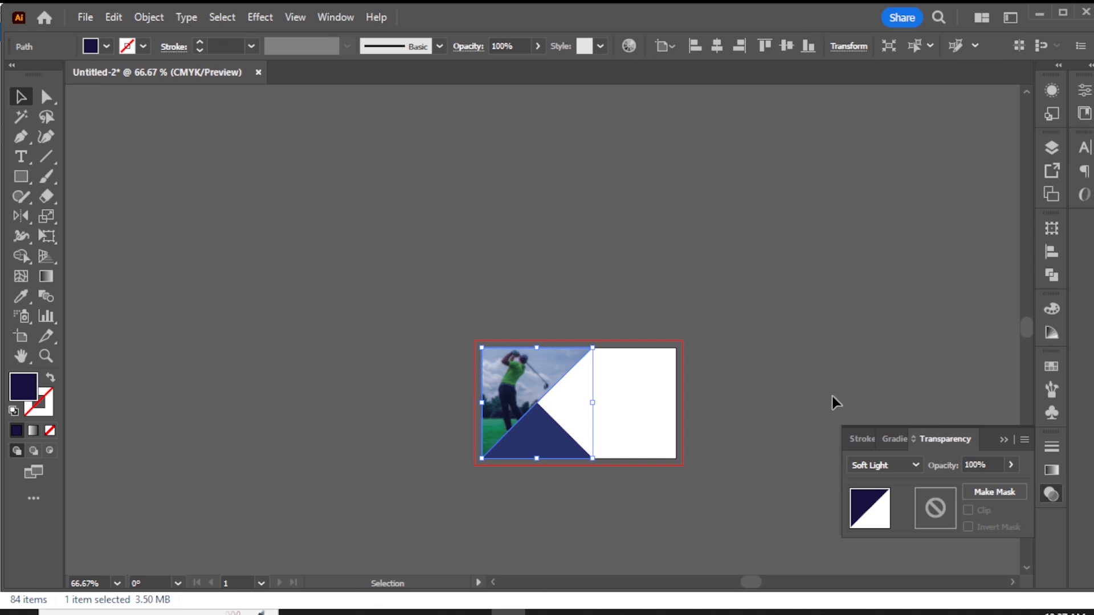
pyautogui.scroll(1, 885, 466)
pyautogui.click(885, 466)
pyautogui.click(884, 329)
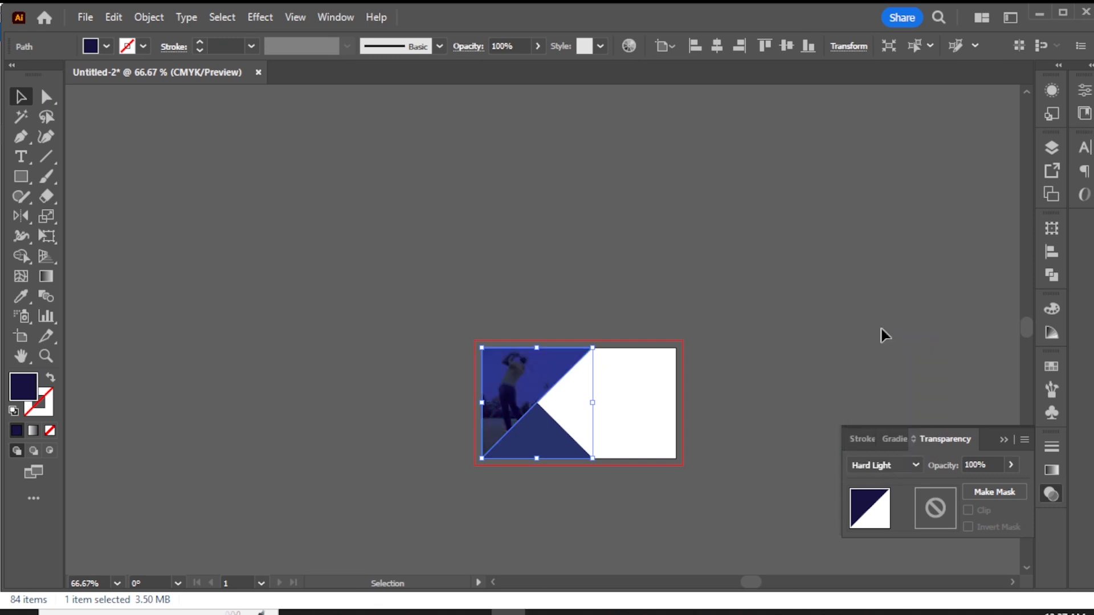
pyautogui.click(854, 340)
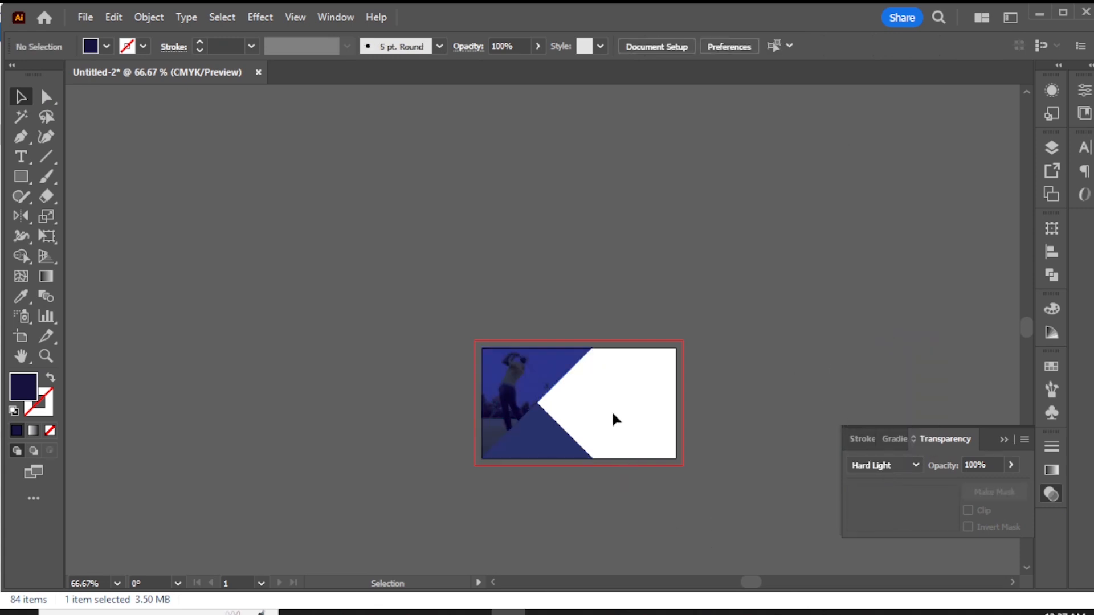
# Recolor the lower triangle of the card with the lighter greyish navy fill #484F75.
pyautogui.press('space')
pyautogui.moveTo(612, 411); pyautogui.dragTo(582, 420)
pyautogui.scroll(3, 581, 425)
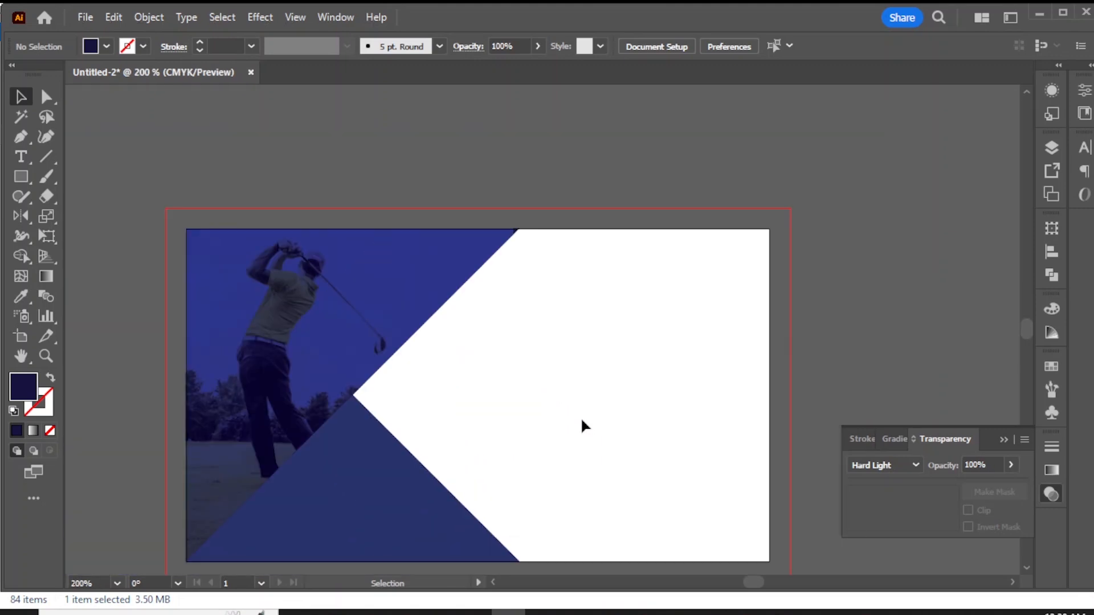
pyautogui.click(407, 492)
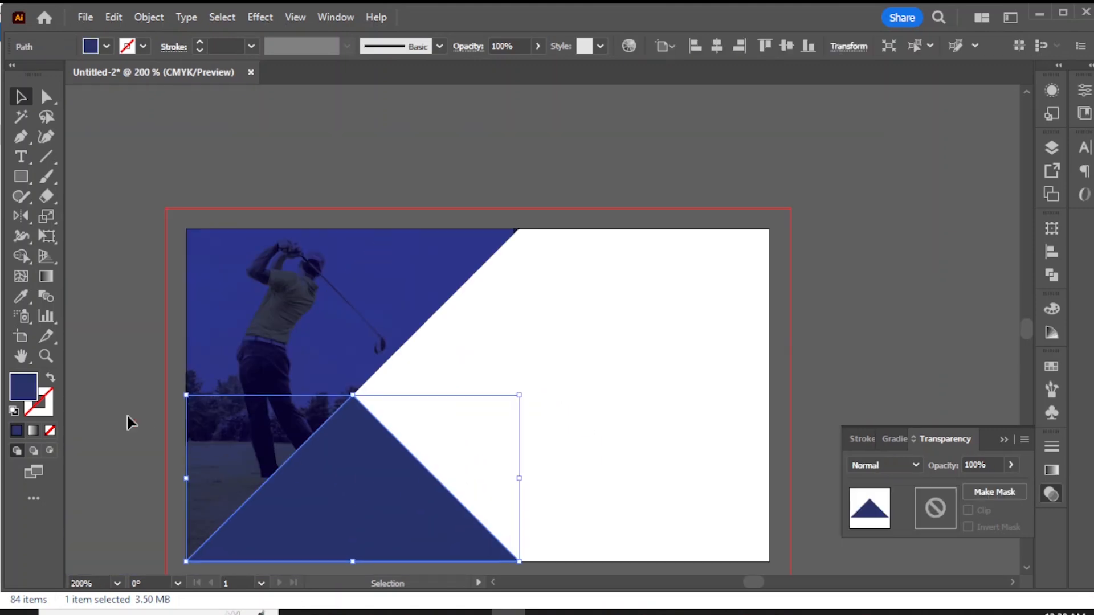
pyautogui.doubleClick(23, 390)
pyautogui.click(725, 258)
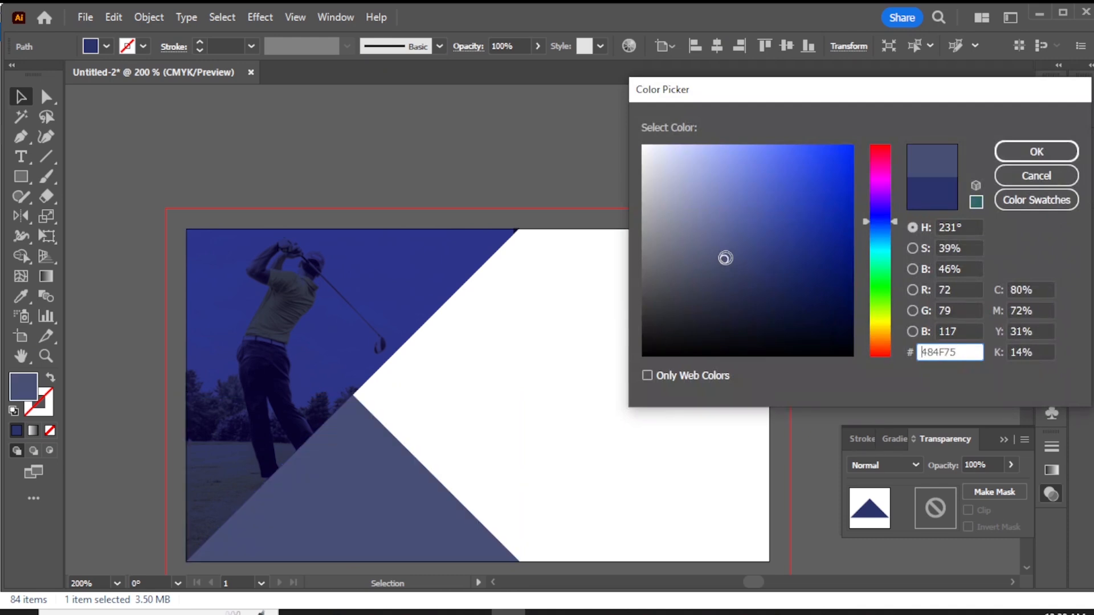
pyautogui.press('Return')
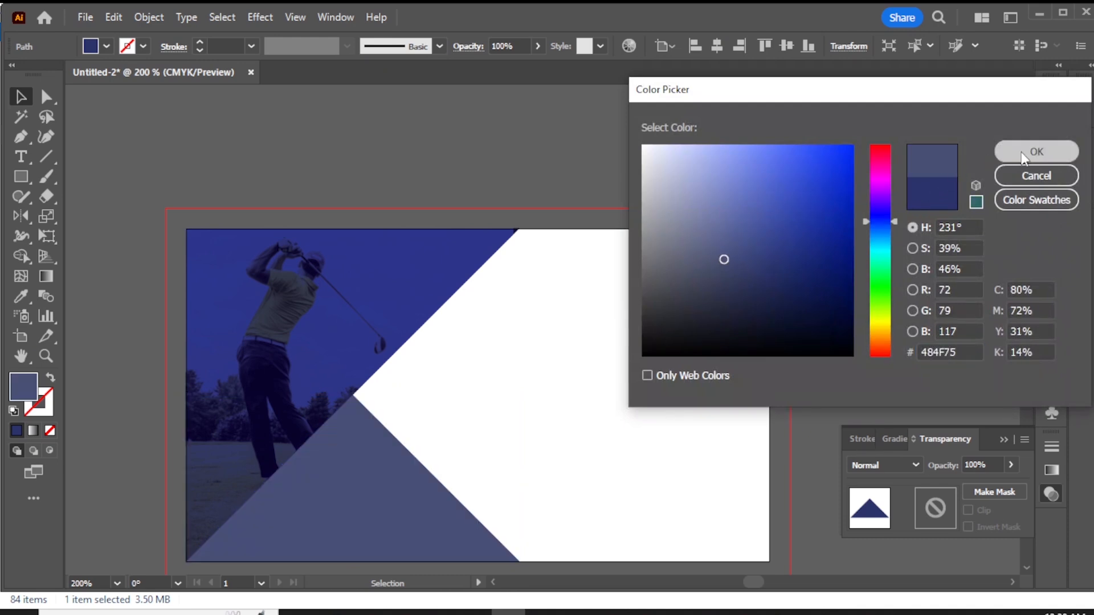
pyautogui.click(263, 163)
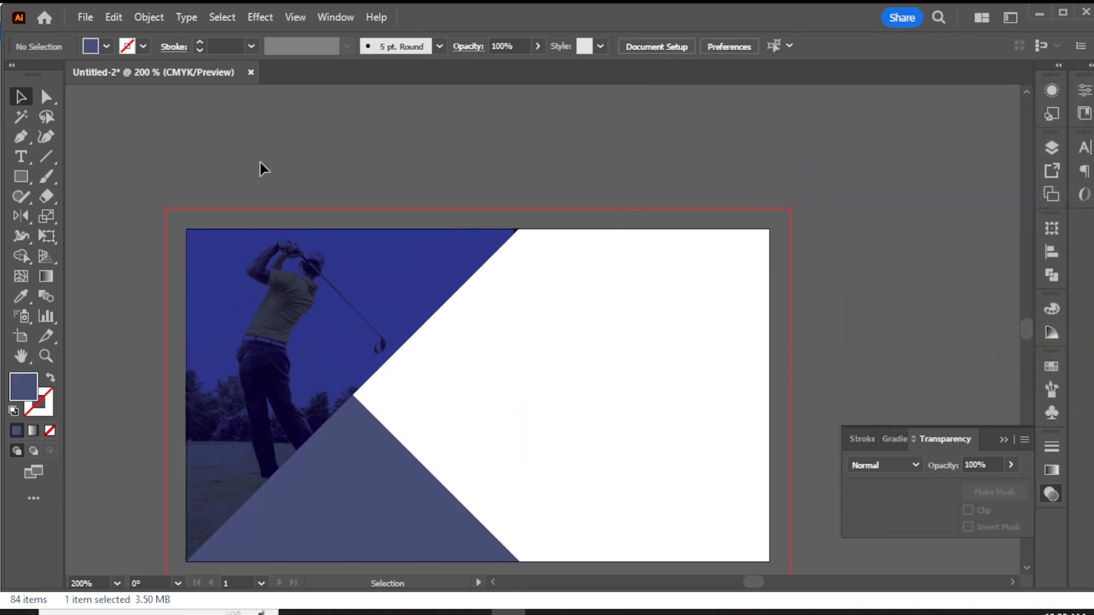
# Draw a narrow vertical rectangle on the card's white area and fill it with a linear gradient.
pyautogui.click(35, 180)
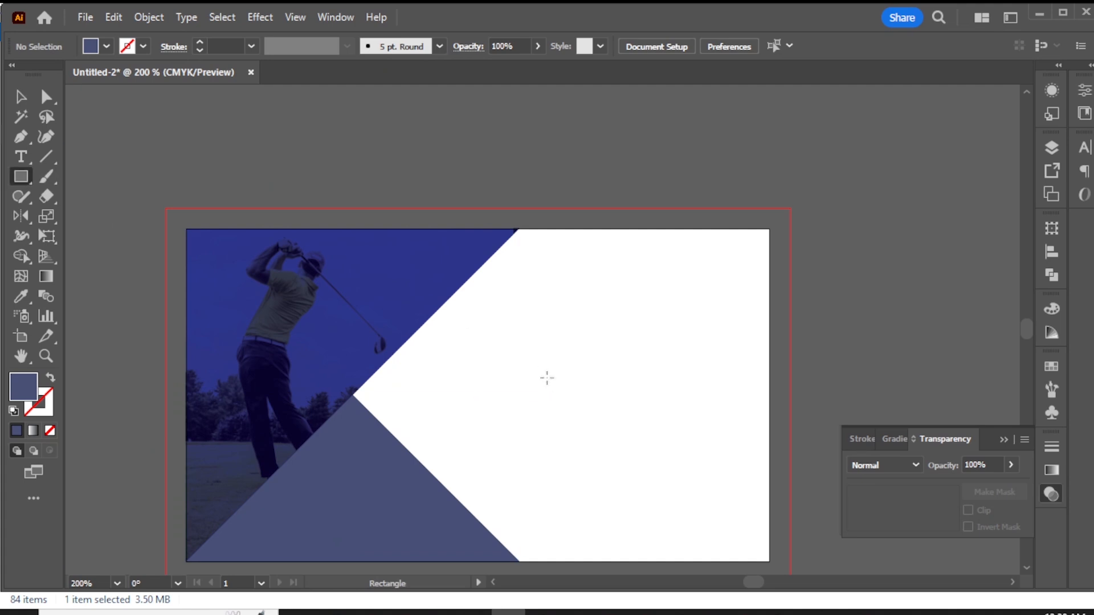
pyautogui.moveTo(539, 367); pyautogui.dragTo(556, 512)
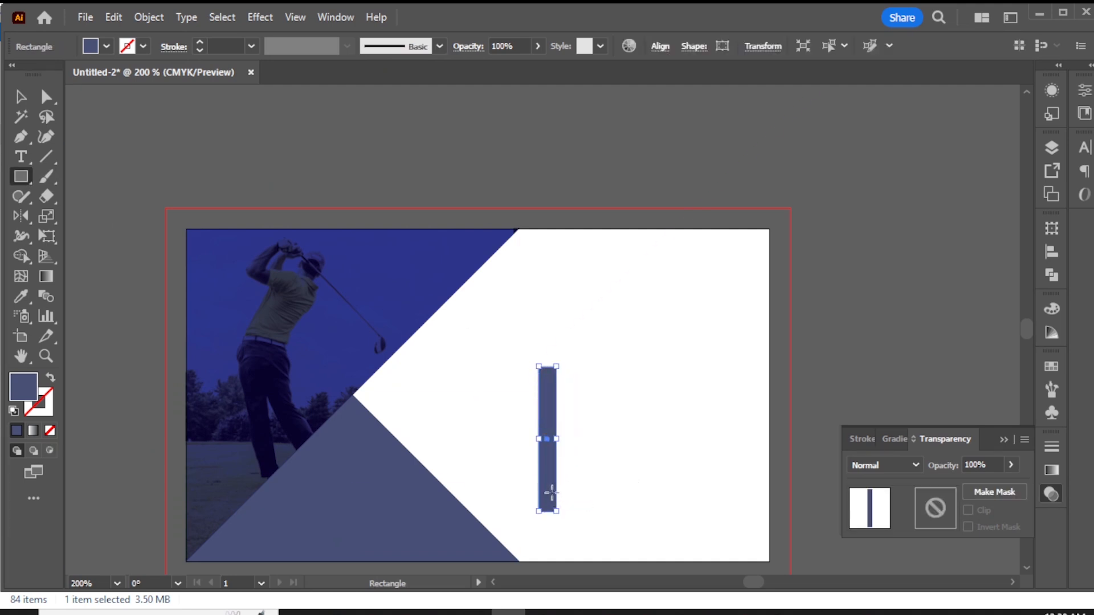
pyautogui.click(1003, 440)
pyautogui.click(1052, 471)
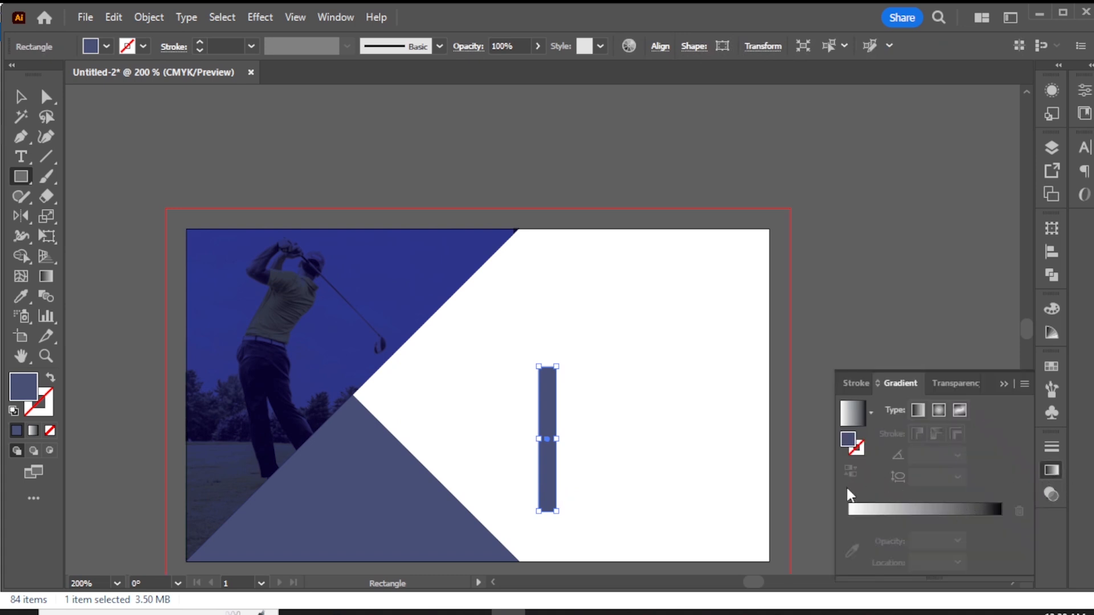
pyautogui.click(918, 410)
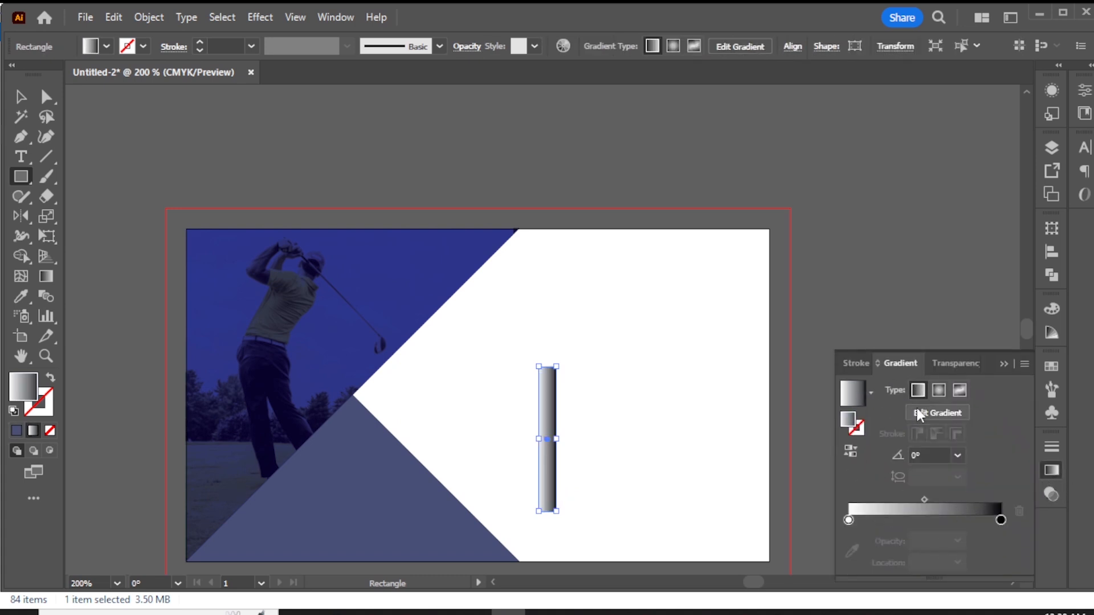
# Sample the lower triangle's color for the gradient's start stop and the upper triangle's dark navy for its end stop.
pyautogui.click(848, 520)
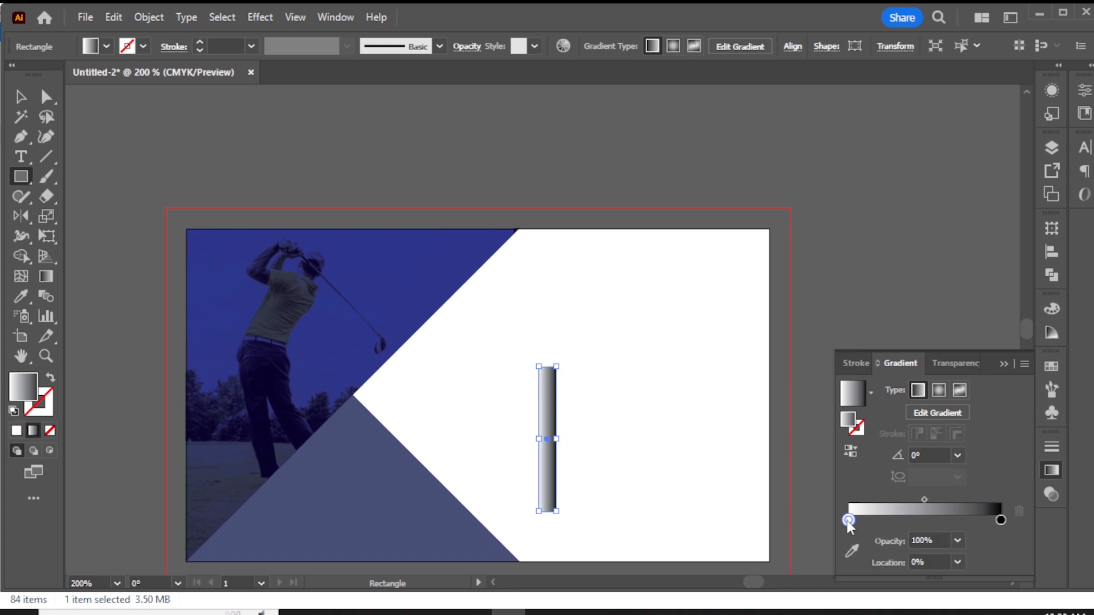
pyautogui.click(452, 525)
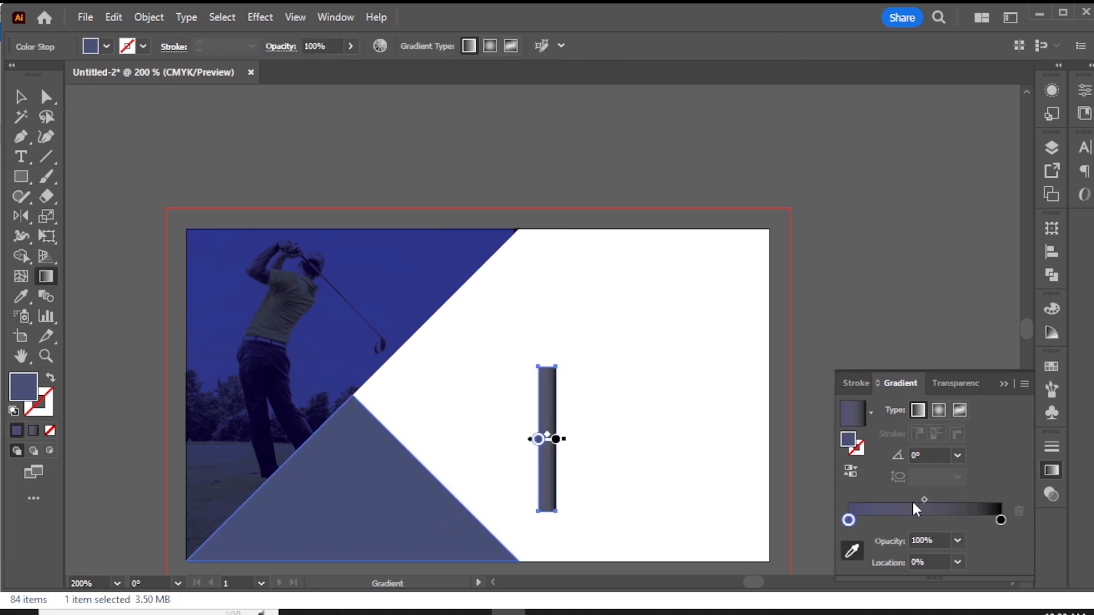
pyautogui.click(1001, 520)
pyautogui.click(419, 250)
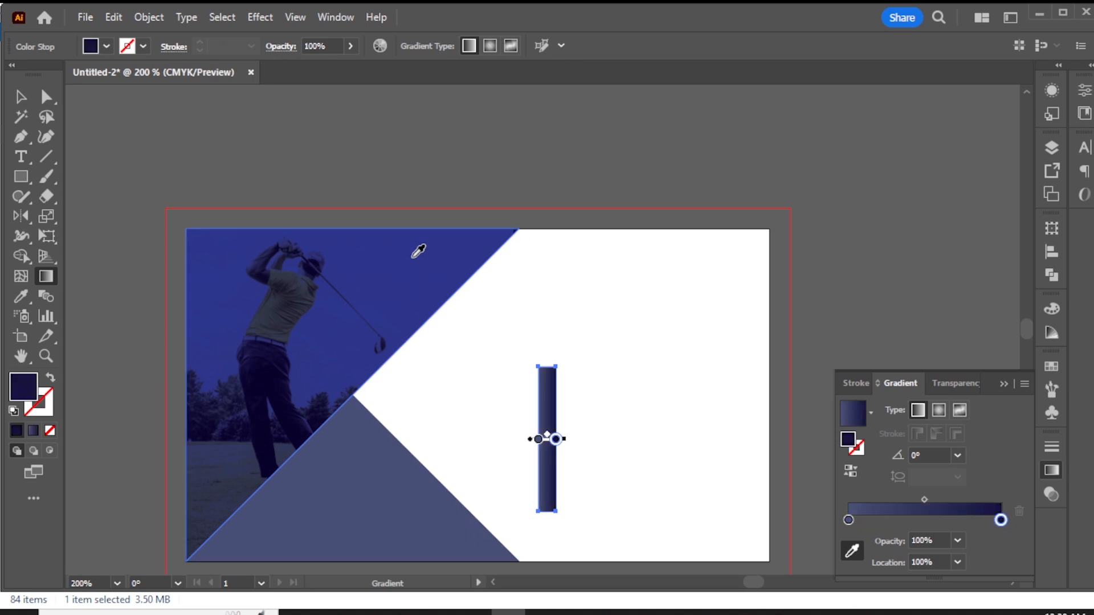
# Change the gradient's start stop to teal #157796.
pyautogui.click(848, 520)
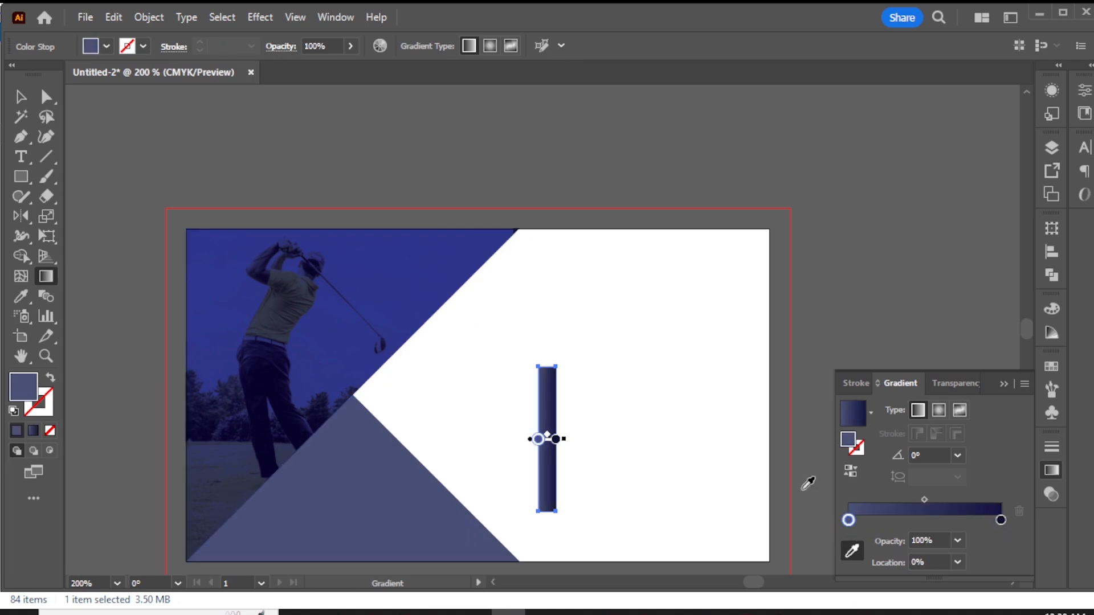
pyautogui.doubleClick(25, 389)
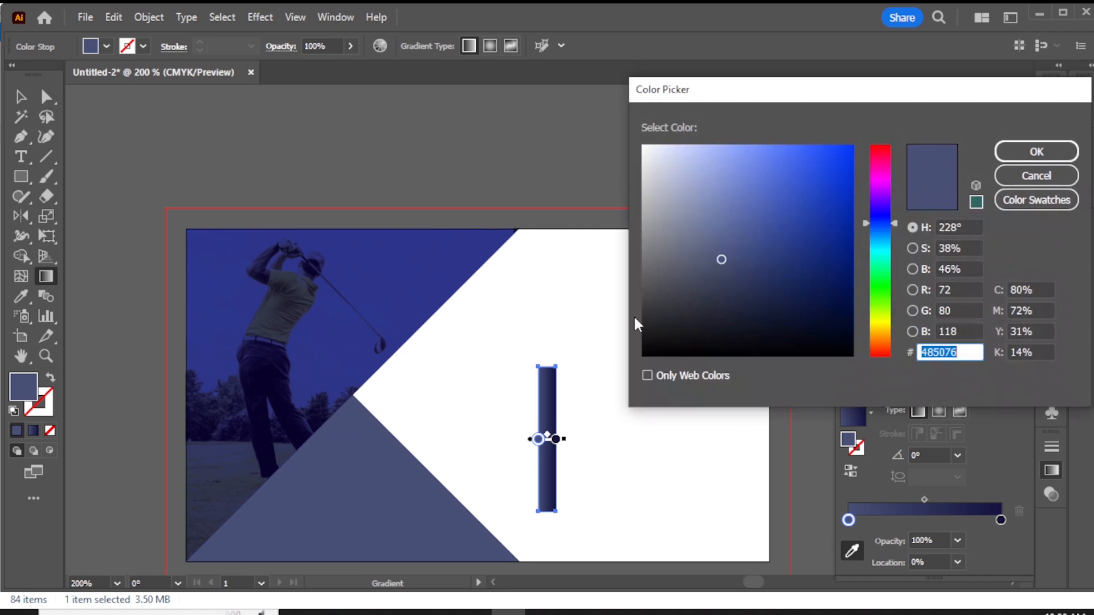
pyautogui.click(887, 239)
pyautogui.click(825, 232)
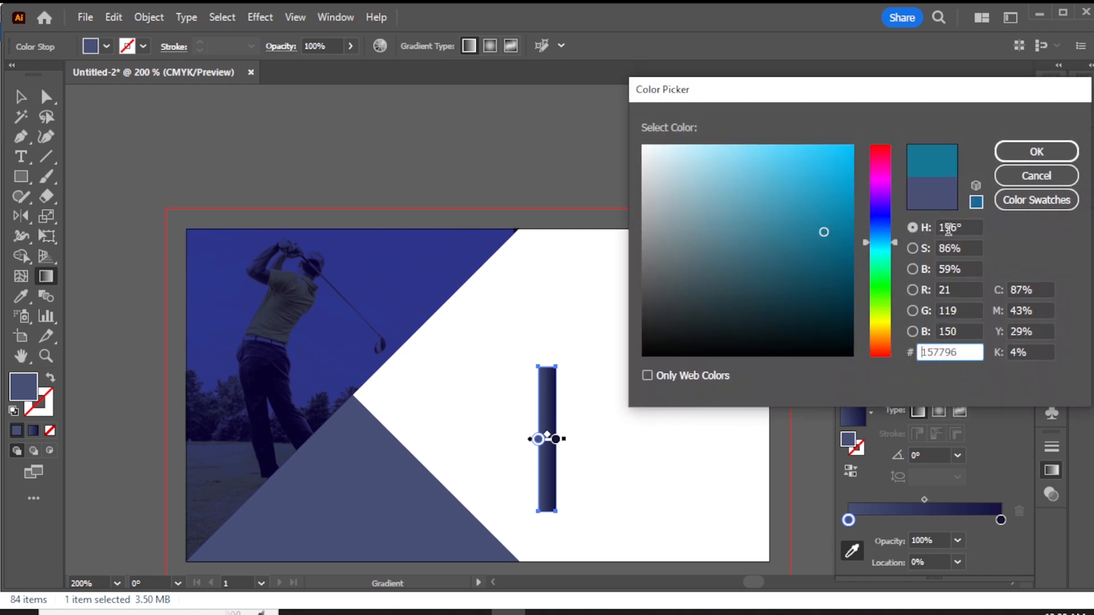
pyautogui.click(1047, 152)
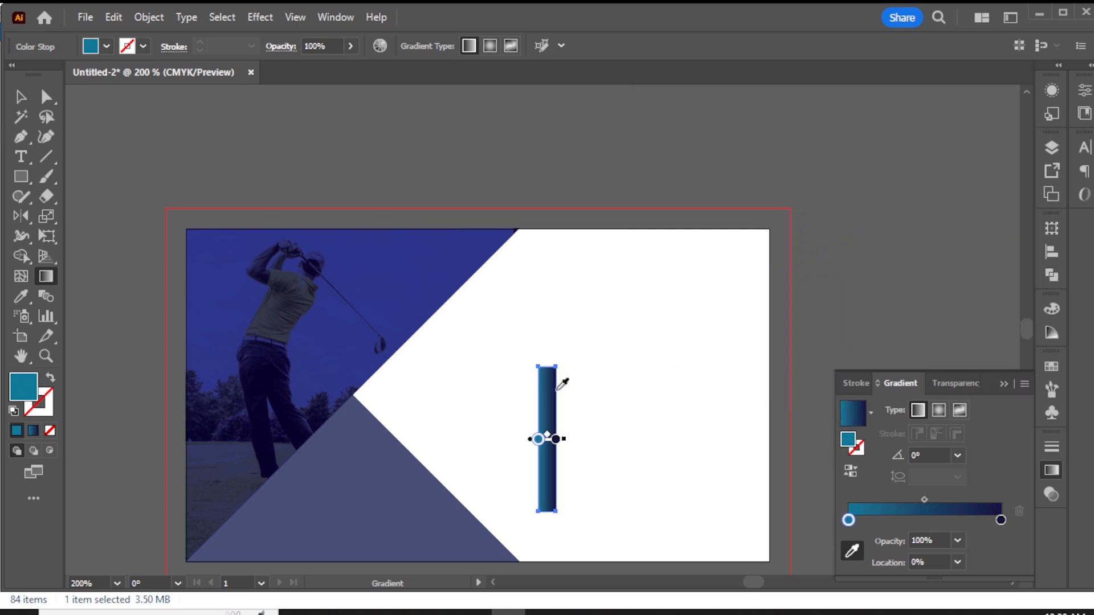
# Run the bar's gradient from teal down to navy at -90°, with the navy stop at 100% location.
pyautogui.moveTo(547, 370)
pyautogui.mouseDown()
pyautogui.moveTo(547, 496)
pyautogui.moveTo(547, 447)
pyautogui.mouseUp()
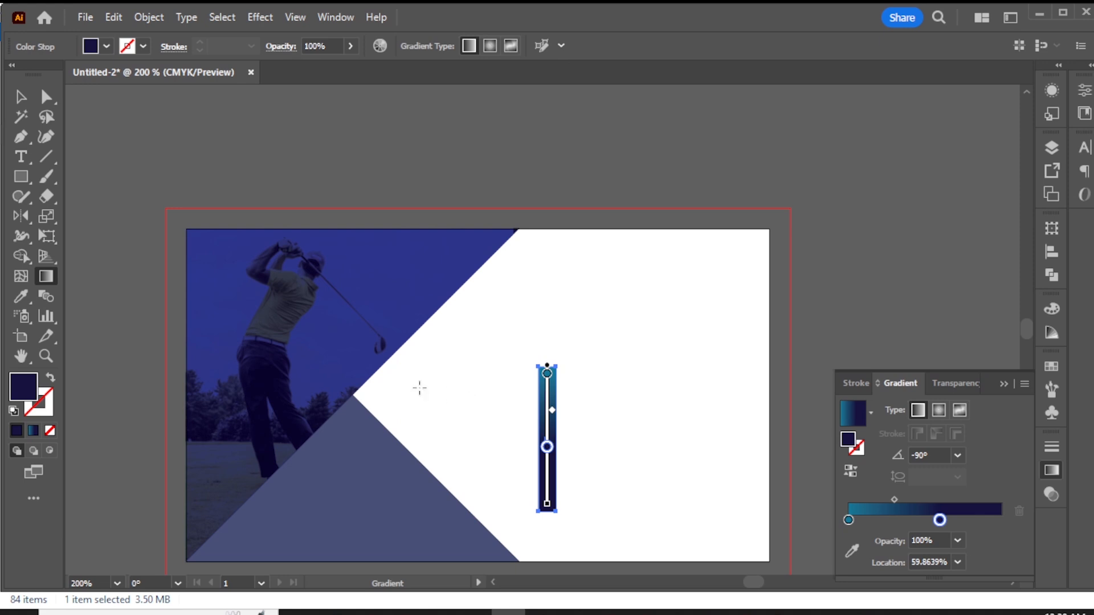
pyautogui.moveTo(940, 521); pyautogui.dragTo(1001, 520)
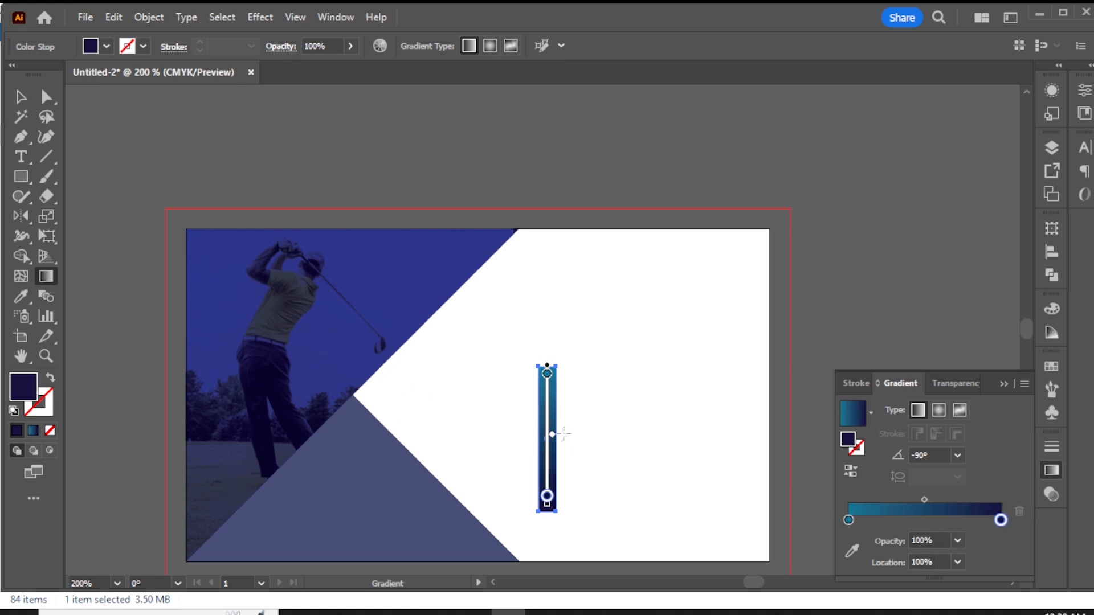
pyautogui.click(20, 97)
pyautogui.click(588, 393)
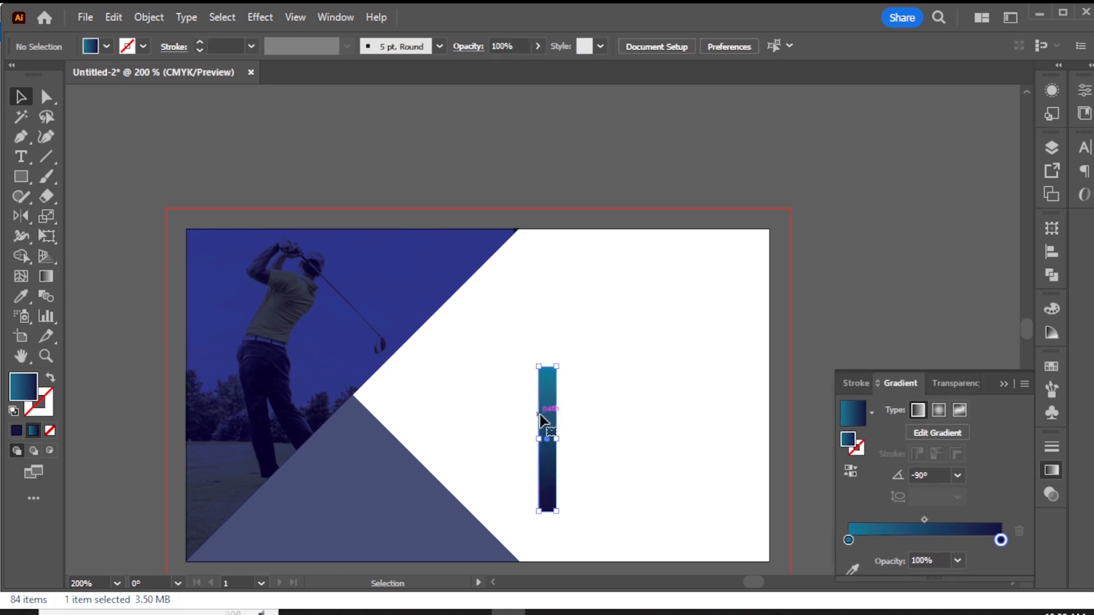
# Redraw the bar's gradient from its bottom upward, with teal at the base and navy at the top.
pyautogui.click(548, 428)
pyautogui.click(45, 276)
pyautogui.click(547, 496)
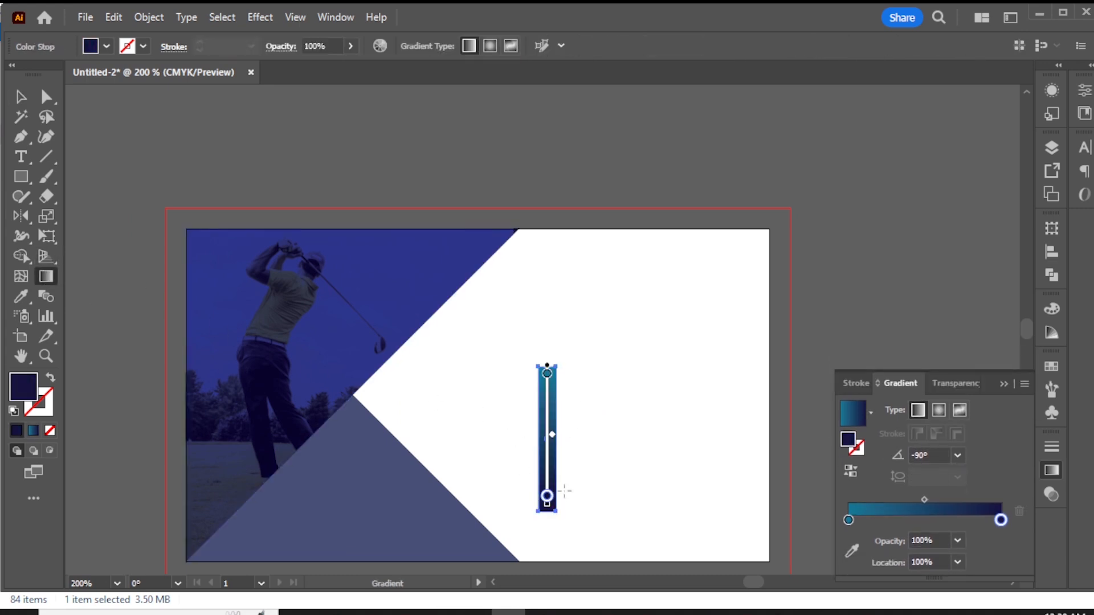
pyautogui.moveTo(548, 509); pyautogui.dragTo(545, 355)
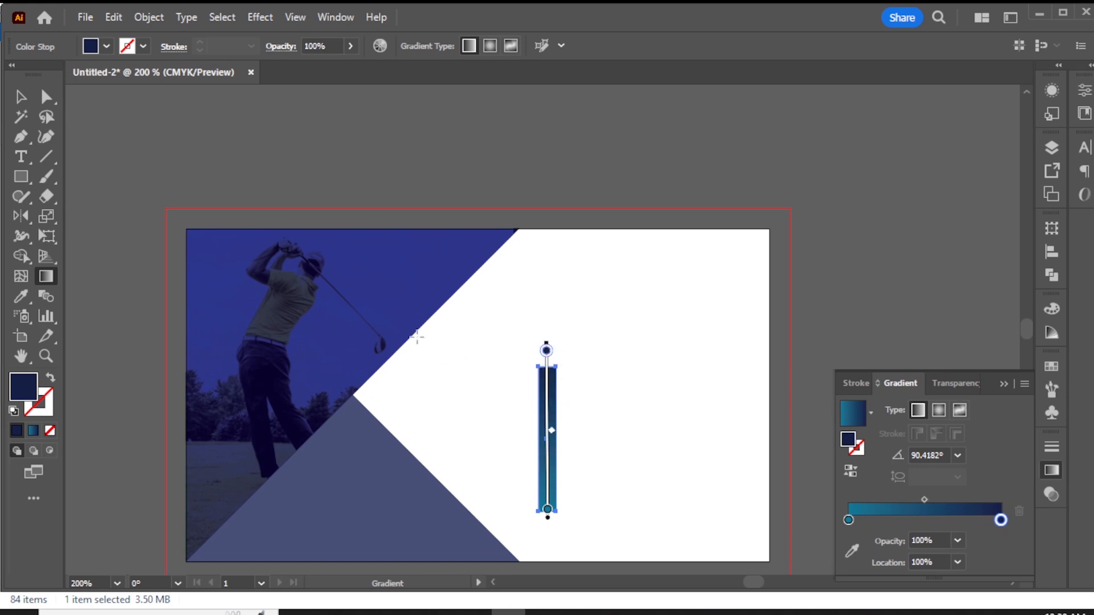
# Extend the gradient bar upward and fully round its two top corners, leaving the bottom end square.
pyautogui.click(47, 96)
pyautogui.moveTo(531, 357); pyautogui.dragTo(591, 379)
pyautogui.click(609, 441)
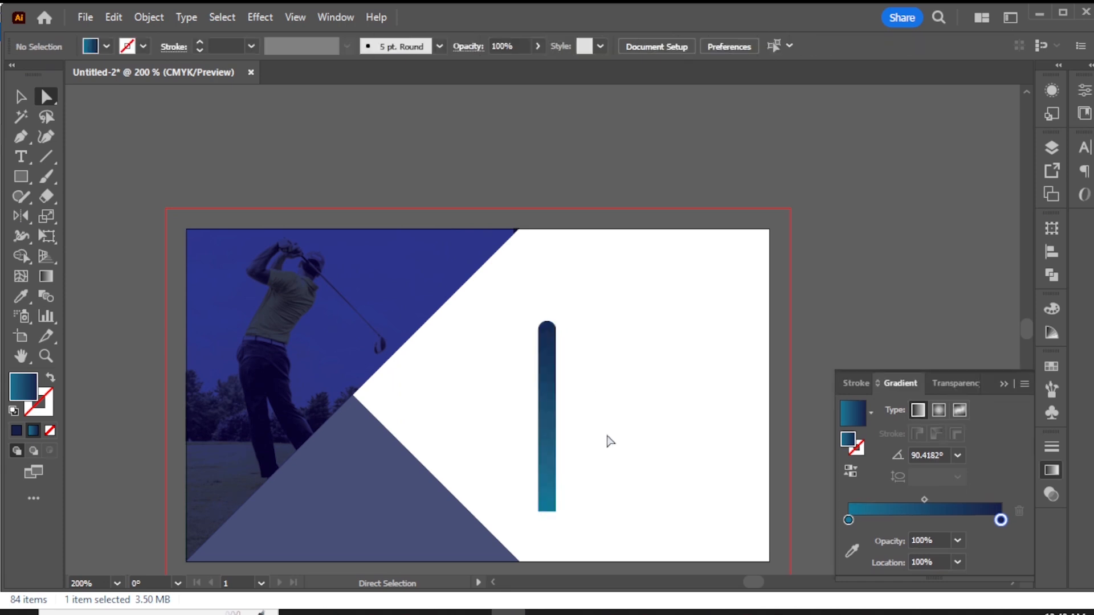
# Duplicate the rounded bar to its right and rotate the original 45° clockwise.
pyautogui.click(549, 357)
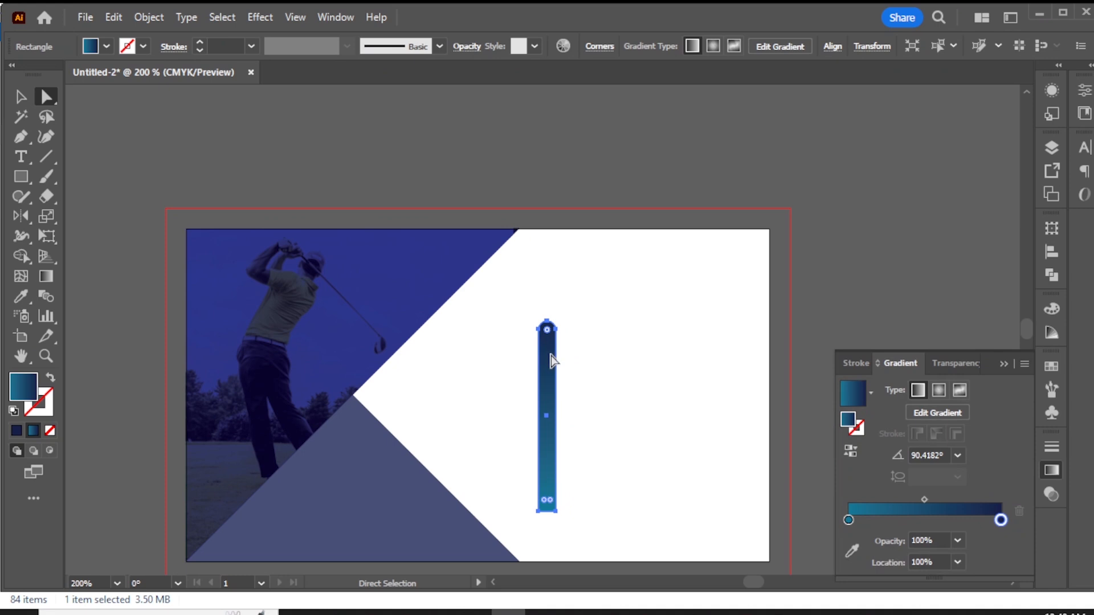
pyautogui.moveTo(557, 343); pyautogui.dragTo(685, 354)
pyautogui.click(546, 365)
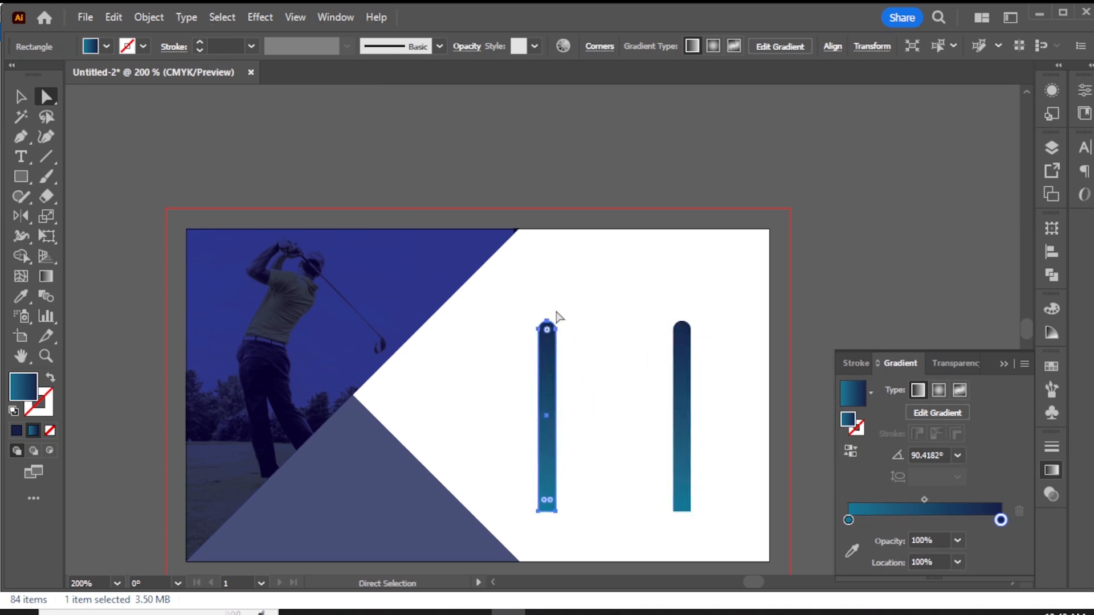
pyautogui.press('v')
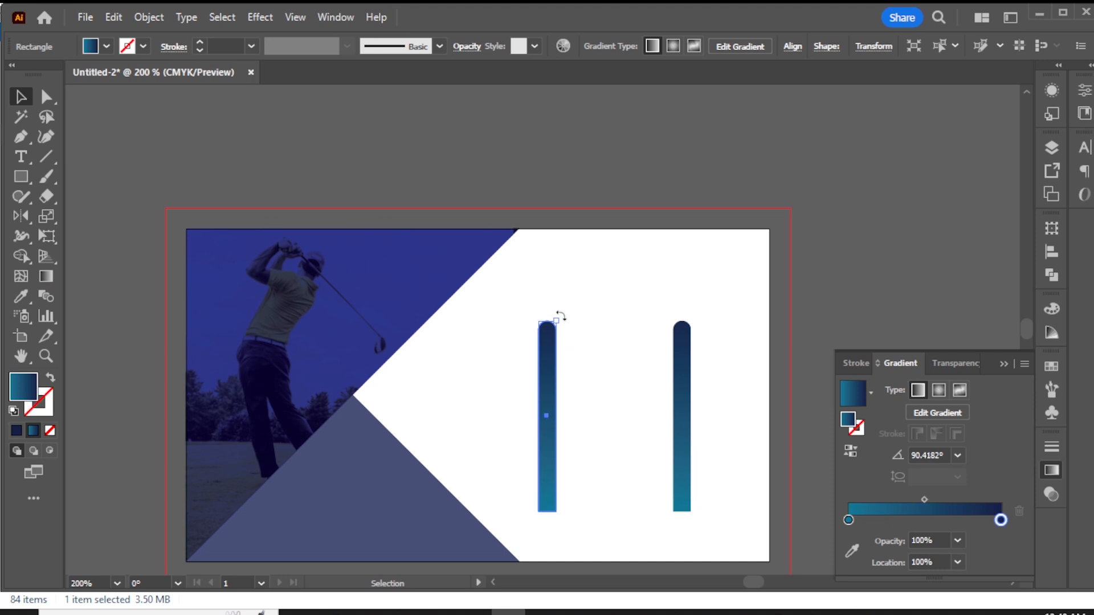
pyautogui.moveTo(561, 317); pyautogui.dragTo(624, 316)
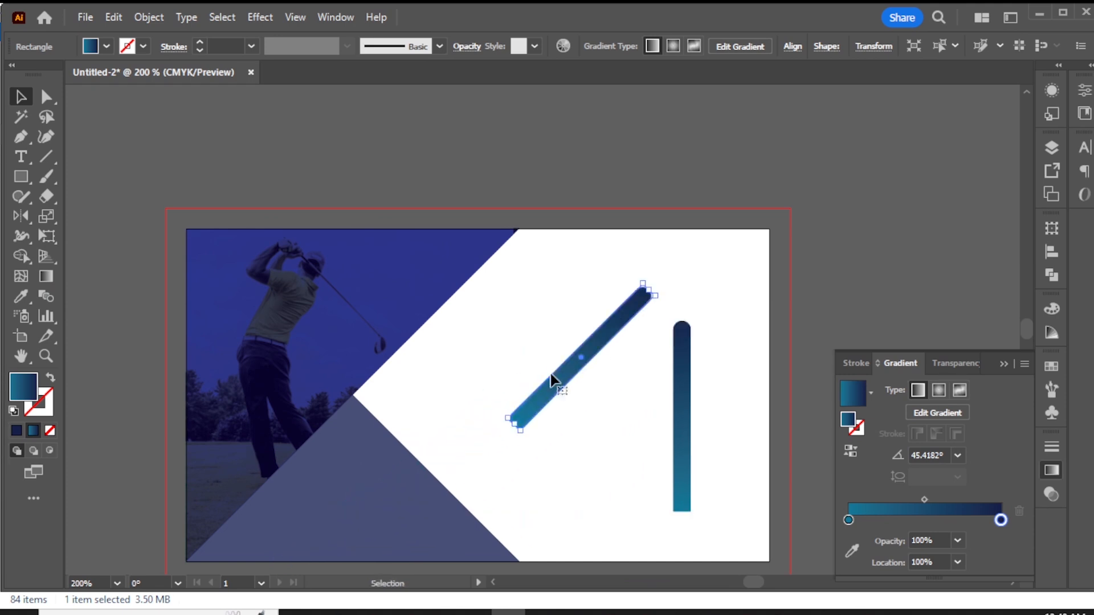
# Lengthen the diagonal bar at its square end to about 1.46 in and move it across the lower triangle, running past the card's bottom edge.
pyautogui.click(515, 421)
pyautogui.click(531, 447)
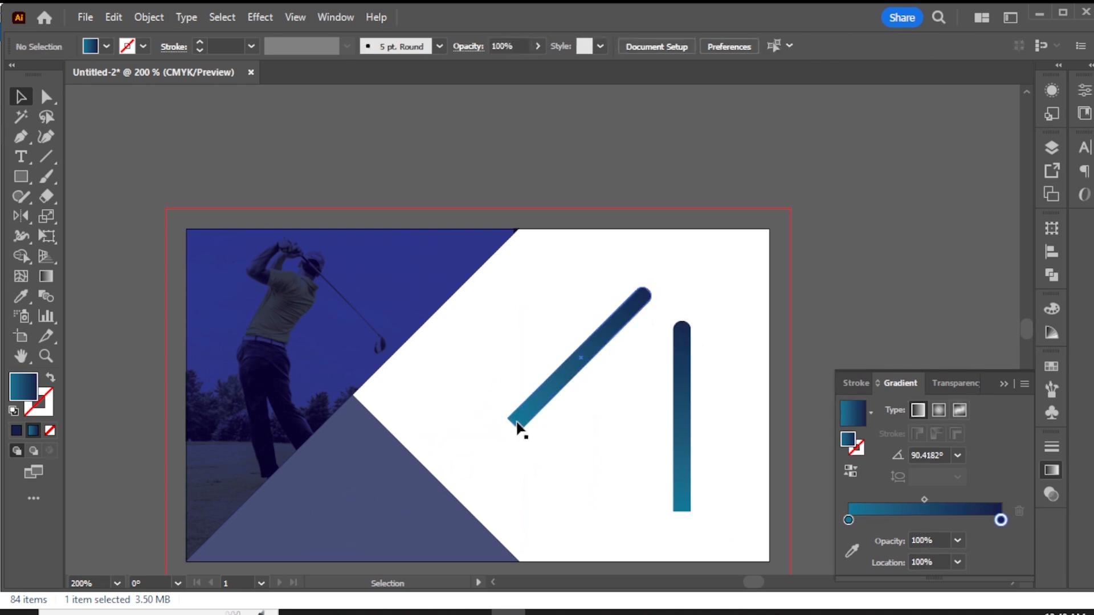
pyautogui.click(516, 420)
pyautogui.moveTo(515, 425); pyautogui.dragTo(477, 456)
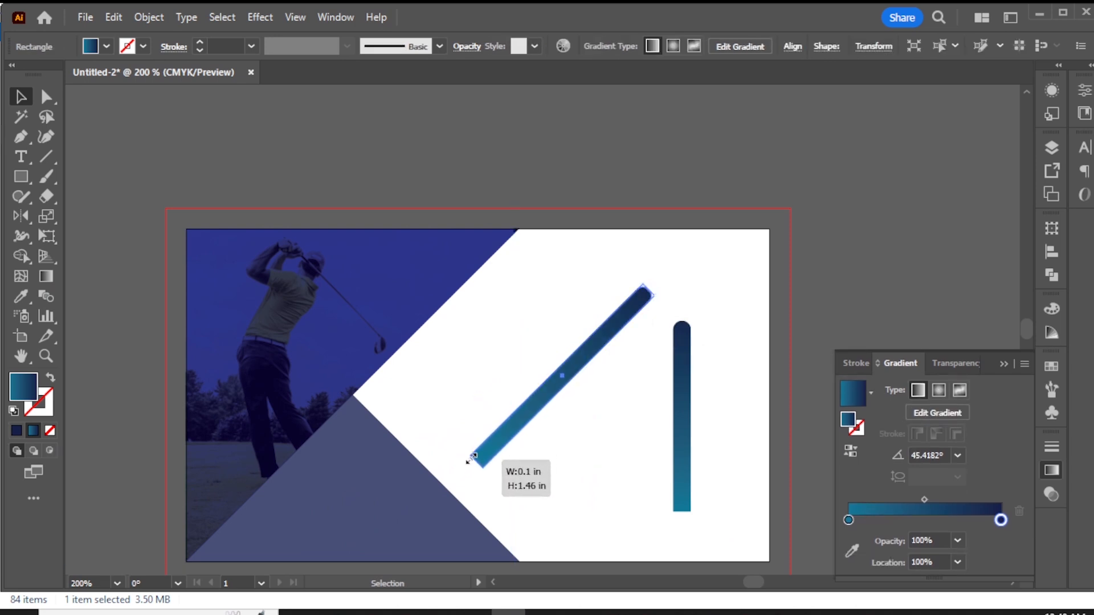
pyautogui.moveTo(586, 359); pyautogui.dragTo(365, 475)
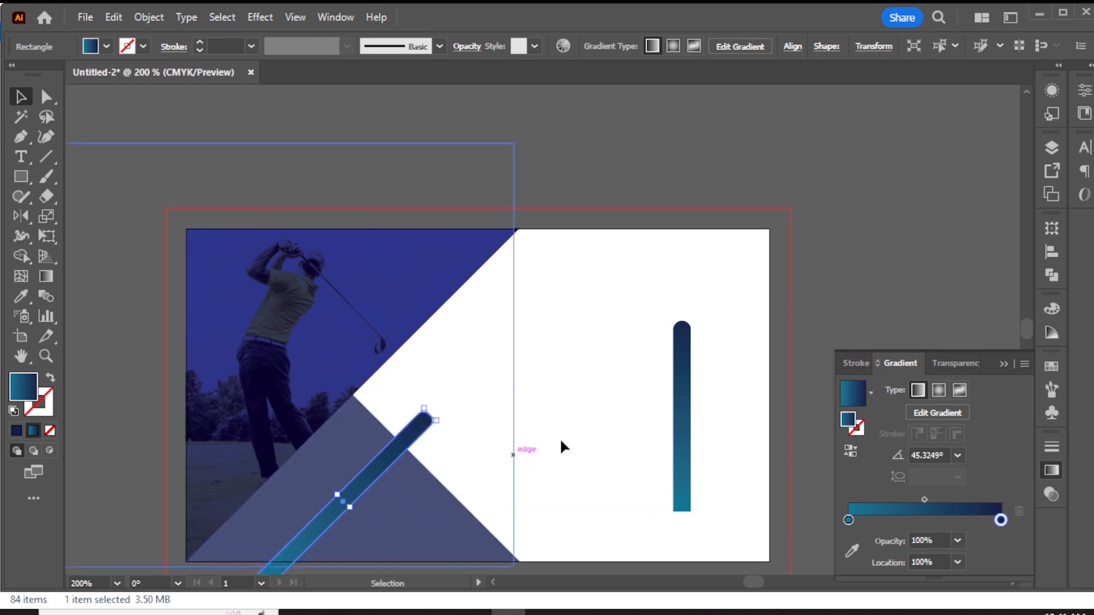
# Reverse the vertical bar's gradient so teal is at the rounded top and navy at the square base.
pyautogui.click(684, 426)
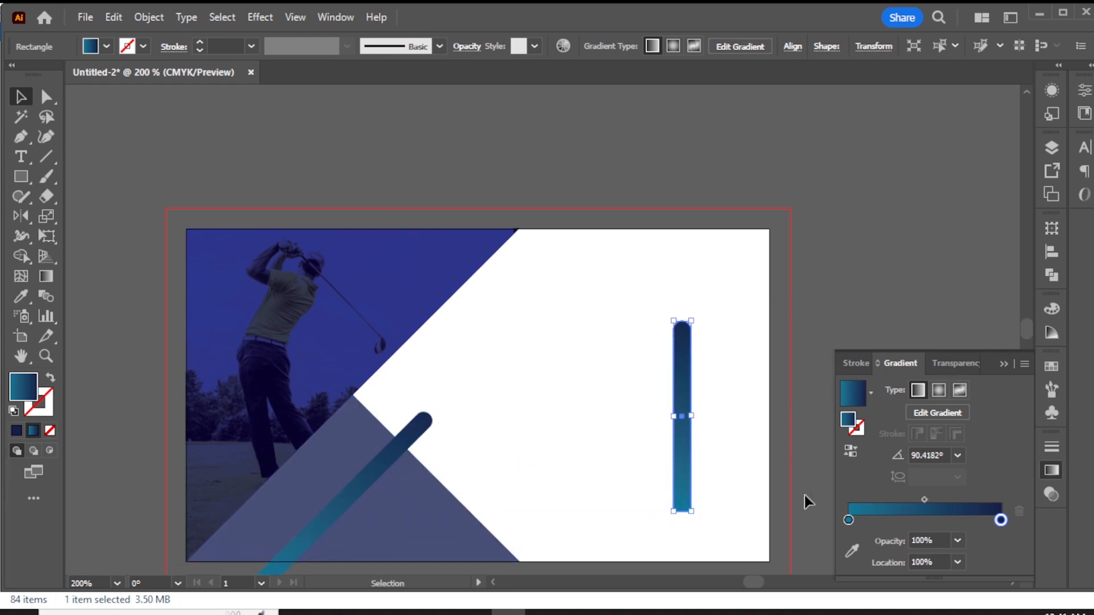
pyautogui.click(46, 276)
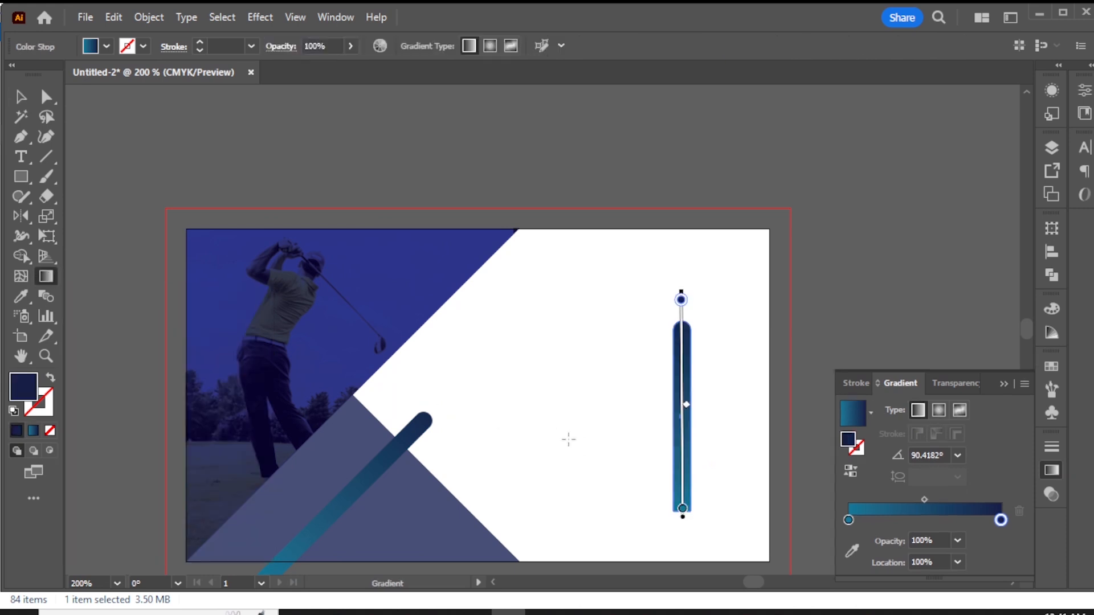
pyautogui.moveTo(699, 500)
pyautogui.mouseDown()
pyautogui.moveTo(701, 356)
pyautogui.moveTo(712, 506)
pyautogui.mouseUp()
pyautogui.click(28, 101)
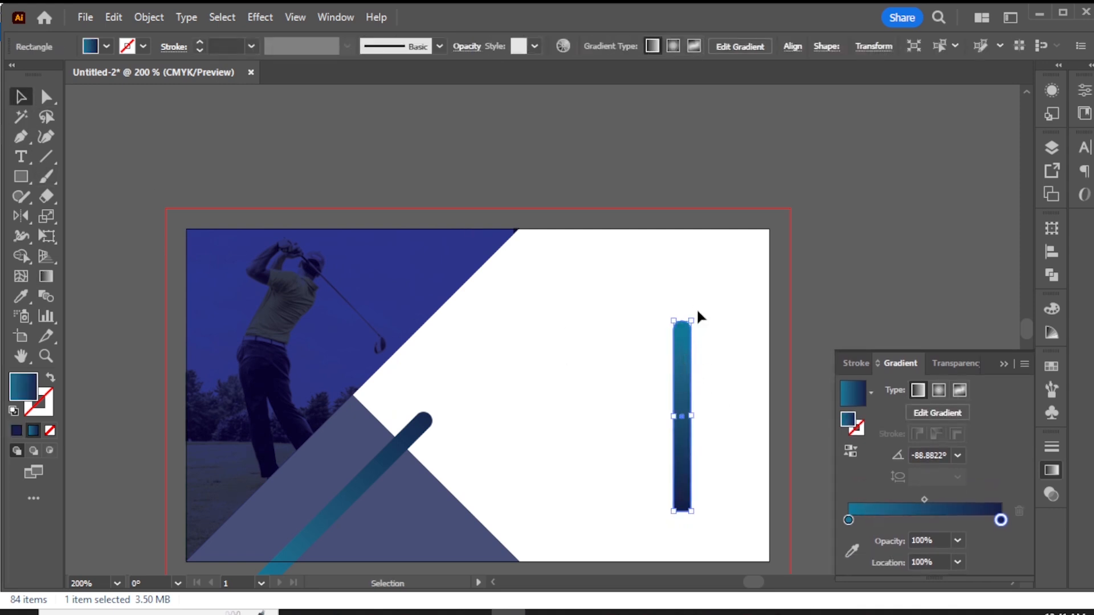
# Rotate the vertical bar to horizontal and place its rounded end over the diagonal bar's rounded end.
pyautogui.moveTo(700, 314); pyautogui.dragTo(385, 425)
pyautogui.click(467, 433)
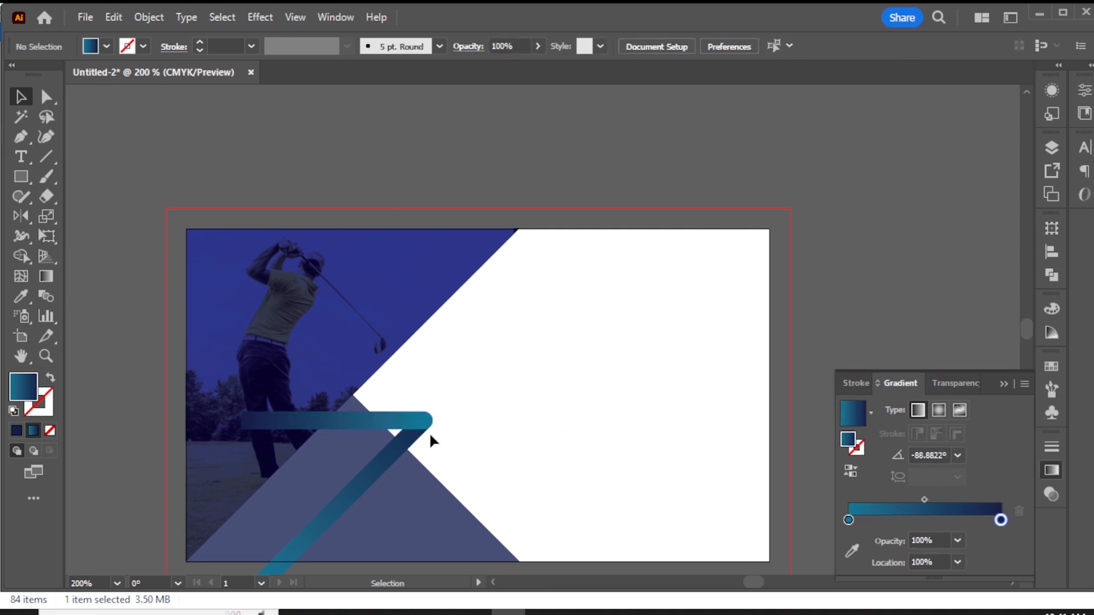
# Check in outline view how the rounded ends of the horizontal and diagonal bars line up.
pyautogui.hotkey('ctrl', 'y')
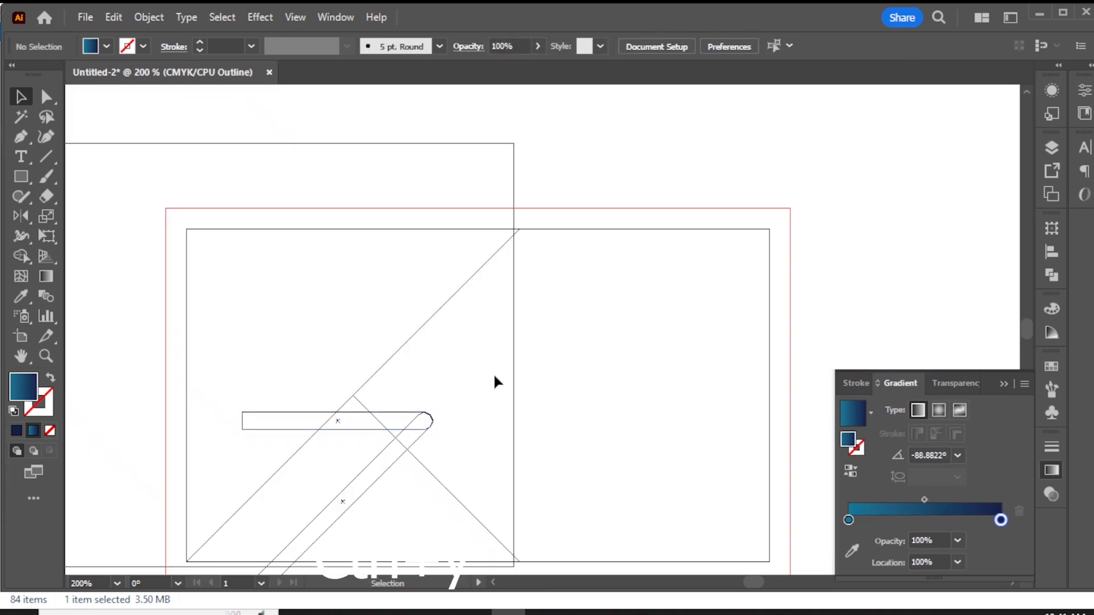
pyautogui.hotkey('ctrl', '=')
pyautogui.hotkey('ctrl', '=')
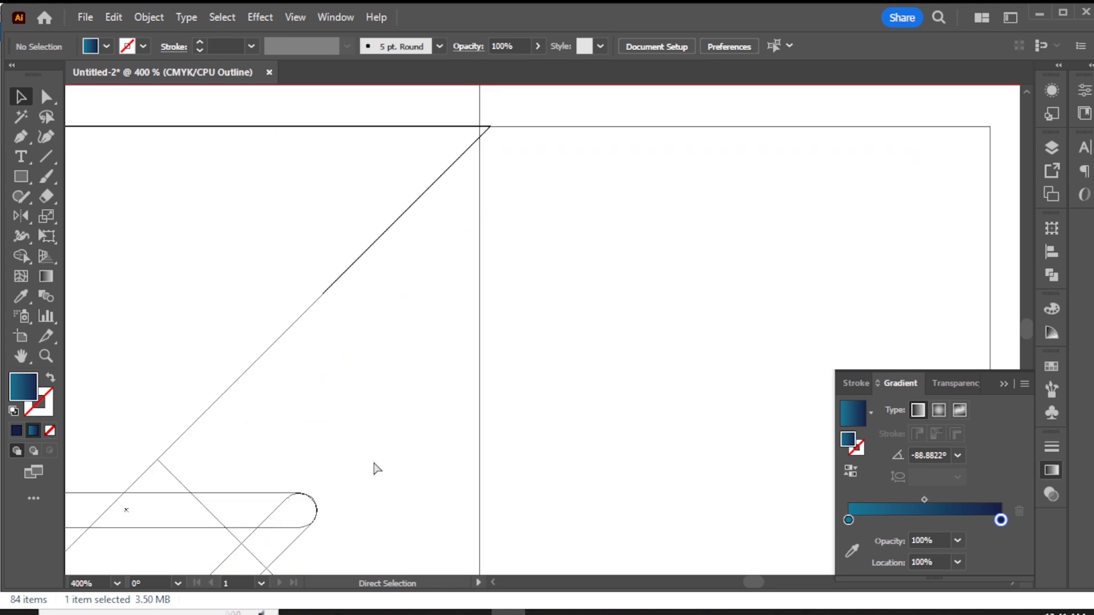
pyautogui.press('space')
pyautogui.moveTo(340, 506); pyautogui.dragTo(483, 426)
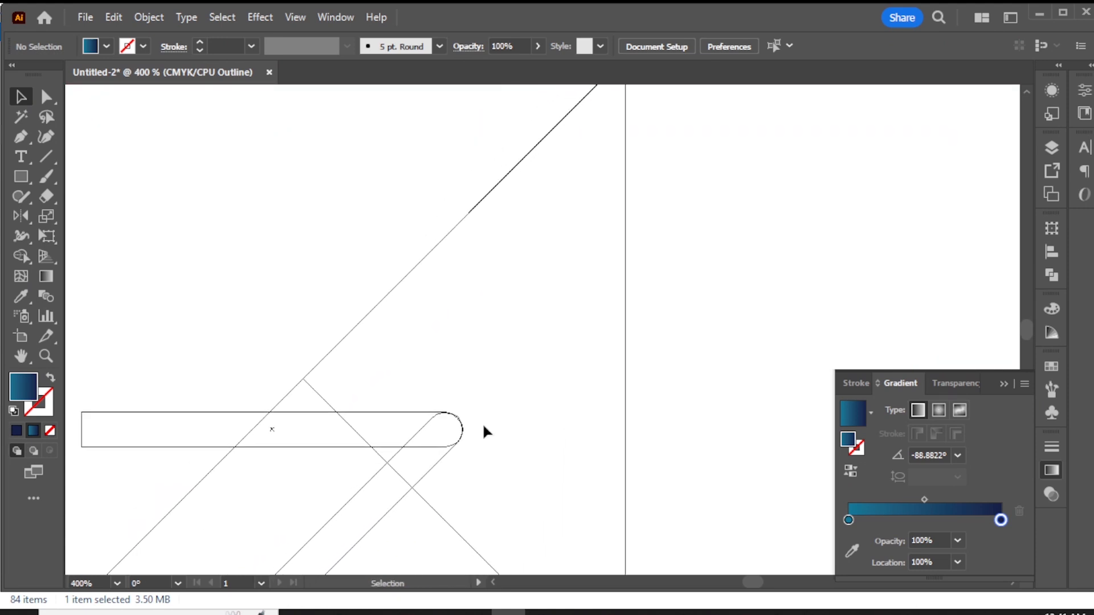
pyautogui.press('ctrl')
pyautogui.hotkey('ctrl', 'y')
# Send the horizontal bar to the back so it sits behind the triangles and the diagonal bar.
pyautogui.rightClick(340, 435)
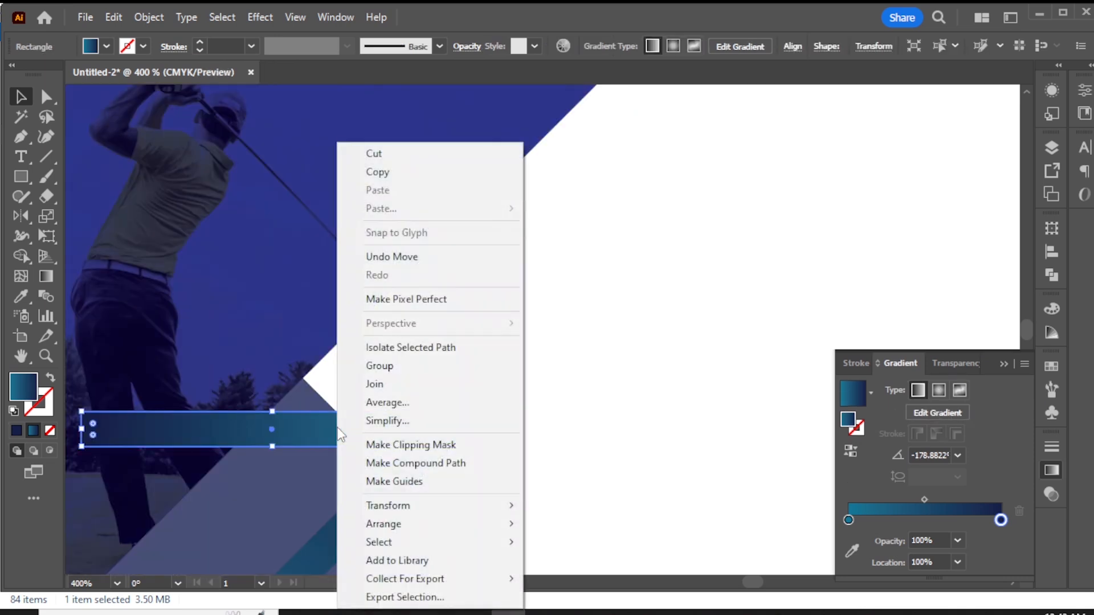
pyautogui.moveTo(401, 524)
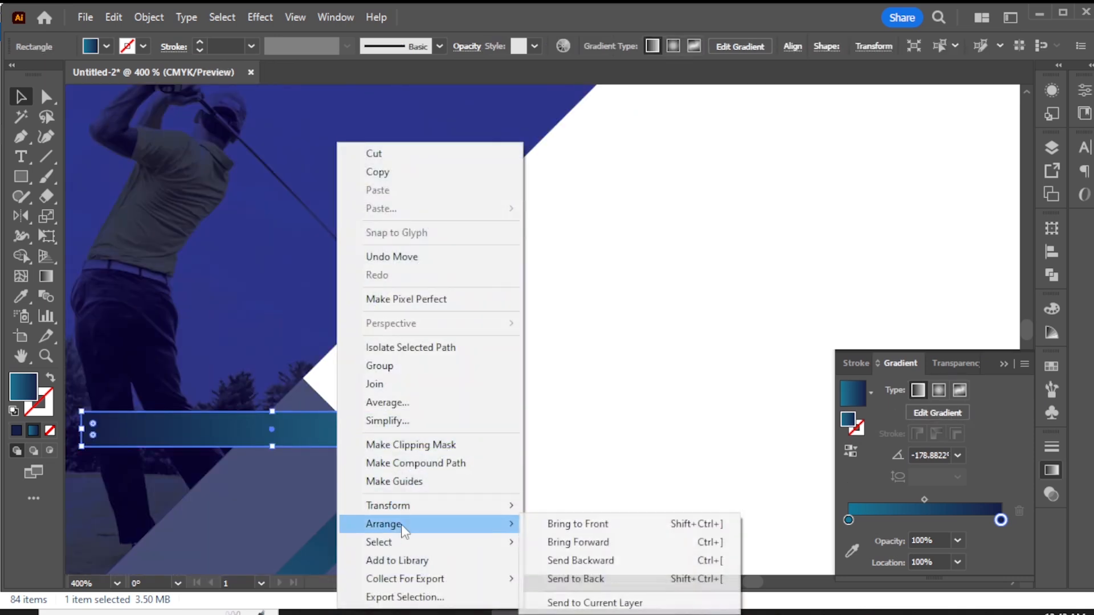
pyautogui.click(588, 577)
pyautogui.click(591, 501)
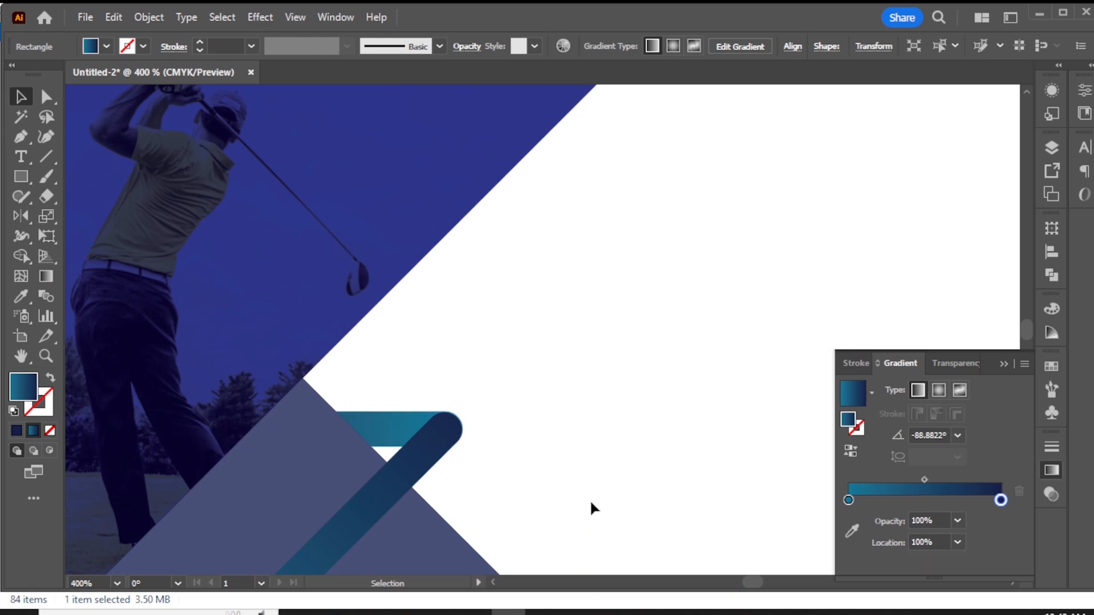
# Duplicate the horizontal and diagonal bars together, placing the copy diagonally down along the lower triangle's right slope.
pyautogui.scroll(2, 587, 428)
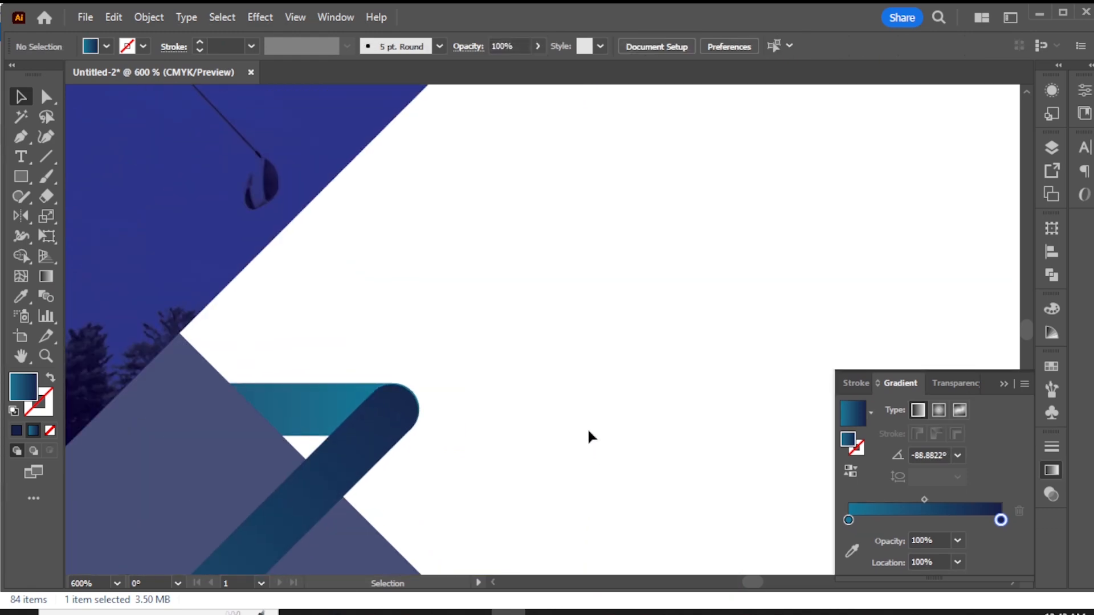
pyautogui.scroll(-3, 587, 428)
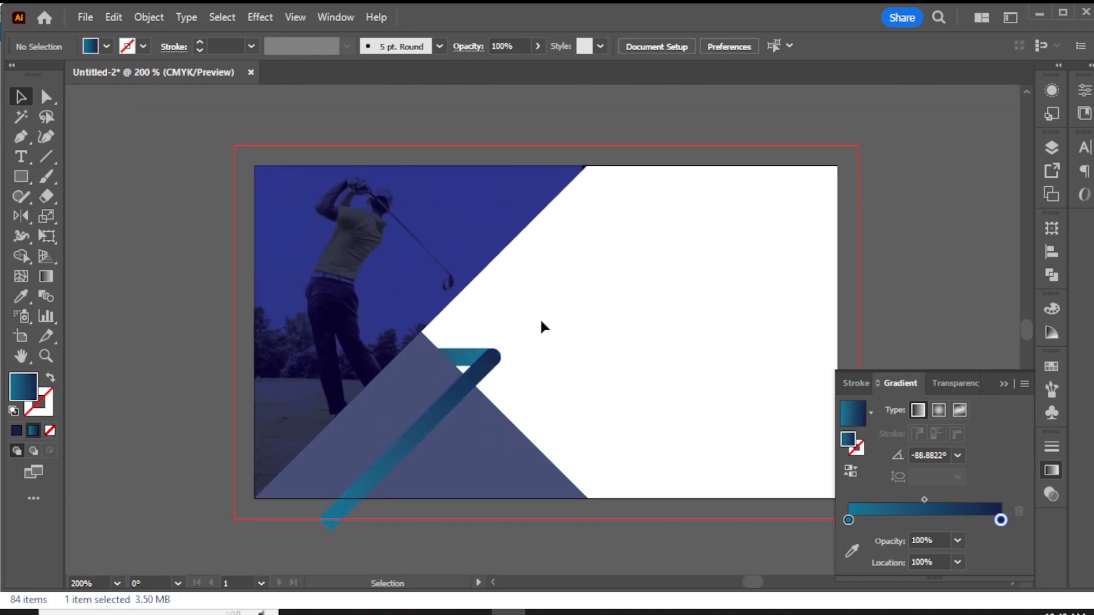
pyautogui.click(486, 365)
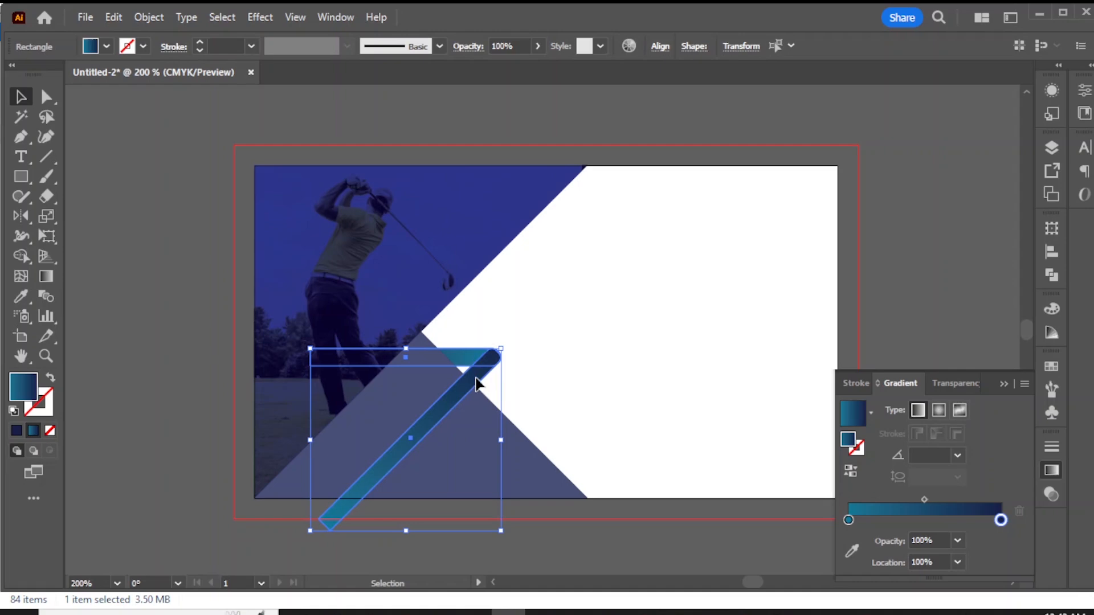
pyautogui.moveTo(478, 379); pyautogui.dragTo(534, 428)
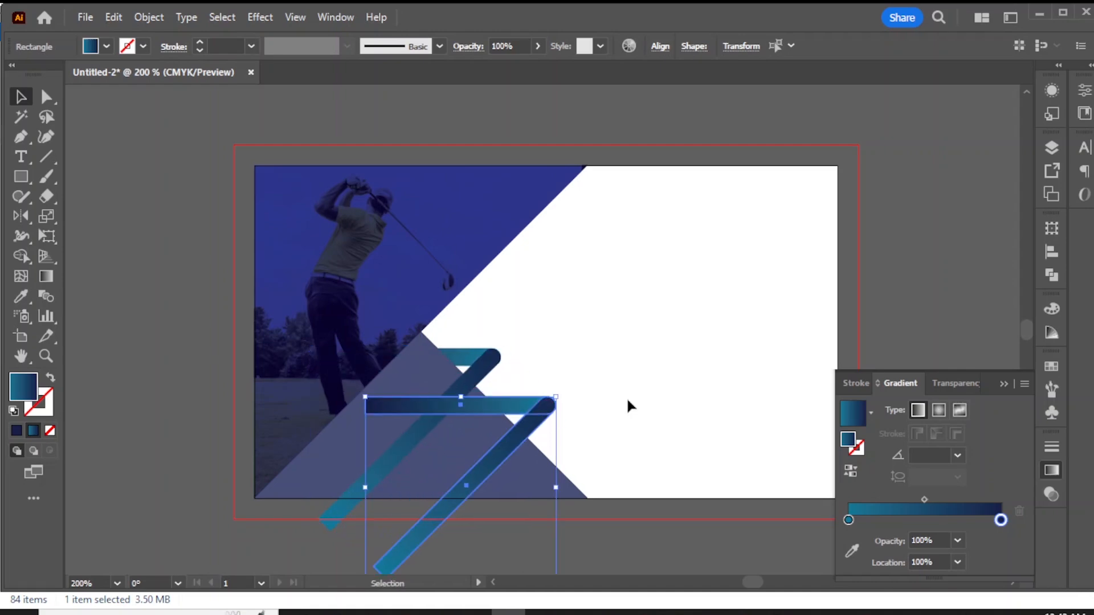
pyautogui.click(627, 397)
# Place the copied horizontal bar behind the triangles and shift the copied bar pair slightly down.
pyautogui.rightClick(522, 408)
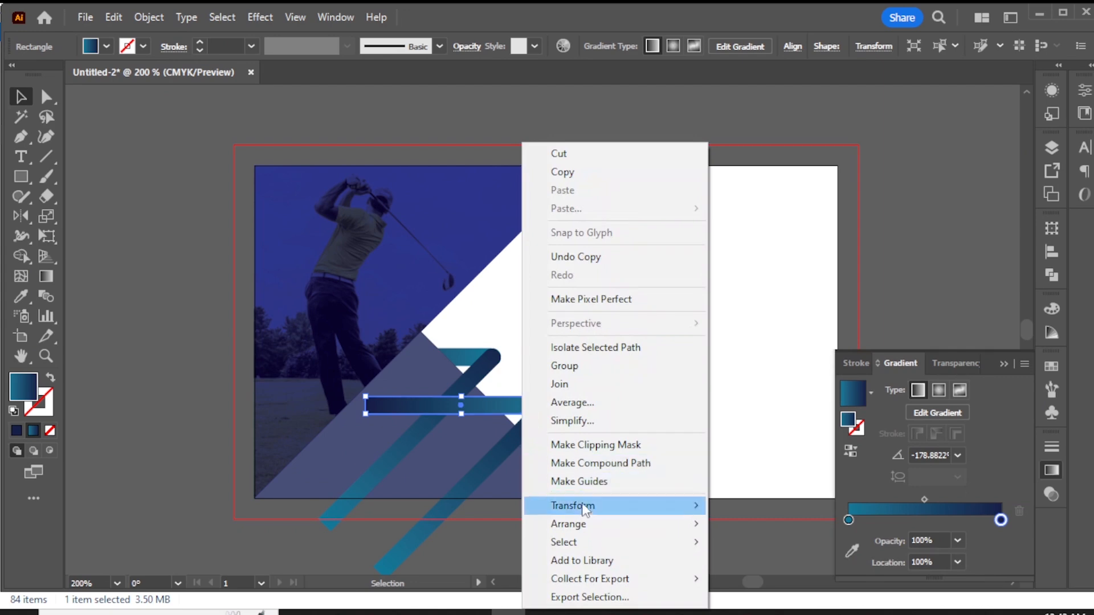
pyautogui.moveTo(586, 524)
pyautogui.click(774, 541)
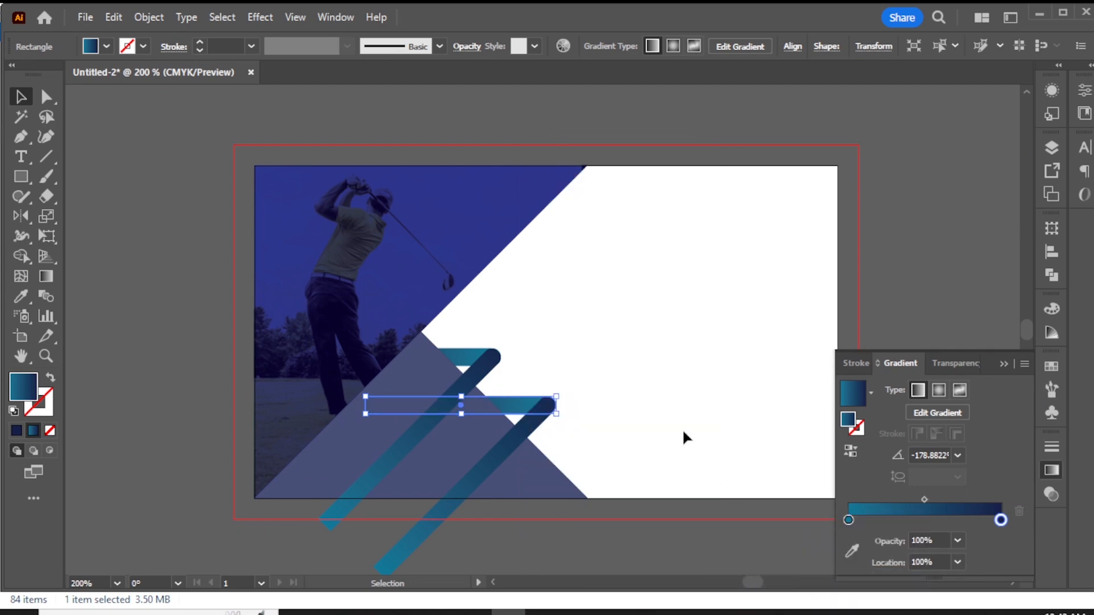
pyautogui.click(664, 384)
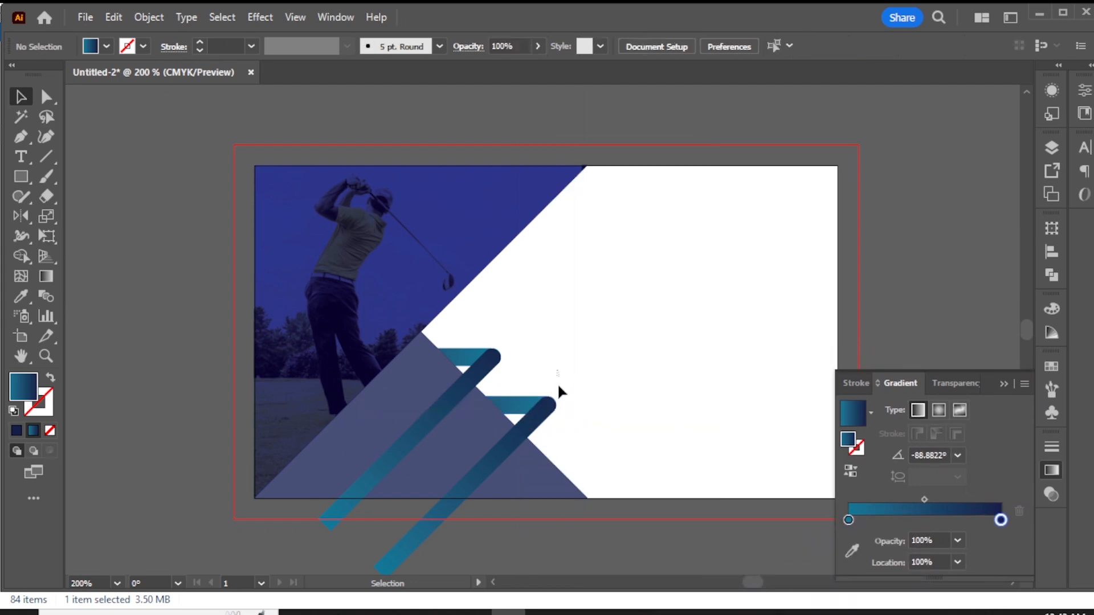
pyautogui.moveTo(532, 435); pyautogui.dragTo(528, 438)
pyautogui.click(668, 378)
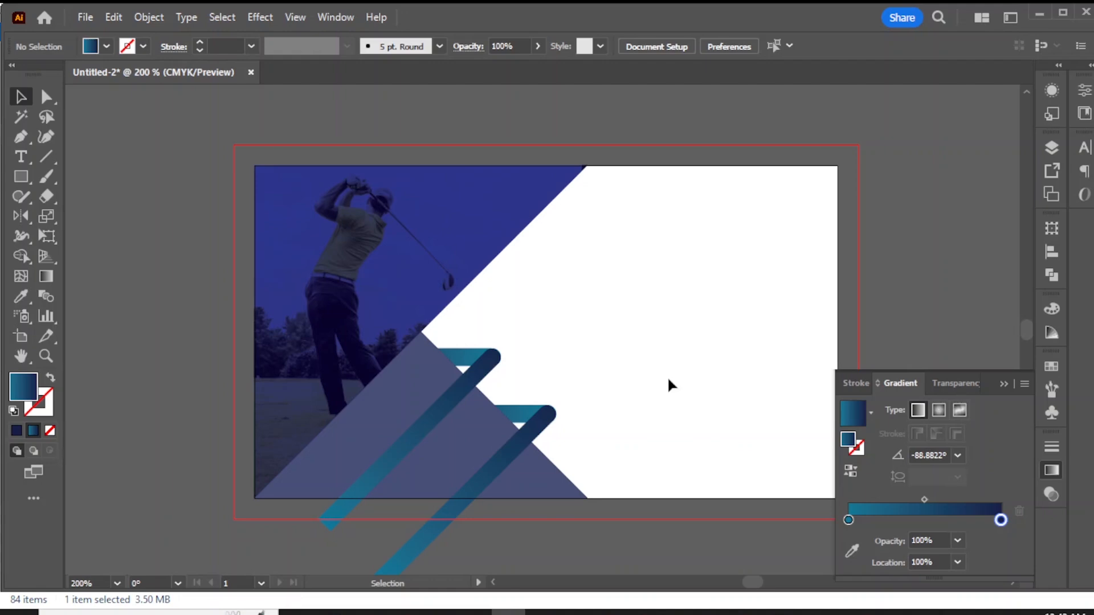
# Use Shape Builder to remove the parts of both diagonal bars that extend below the card's bottom edge.
pyautogui.click(576, 498)
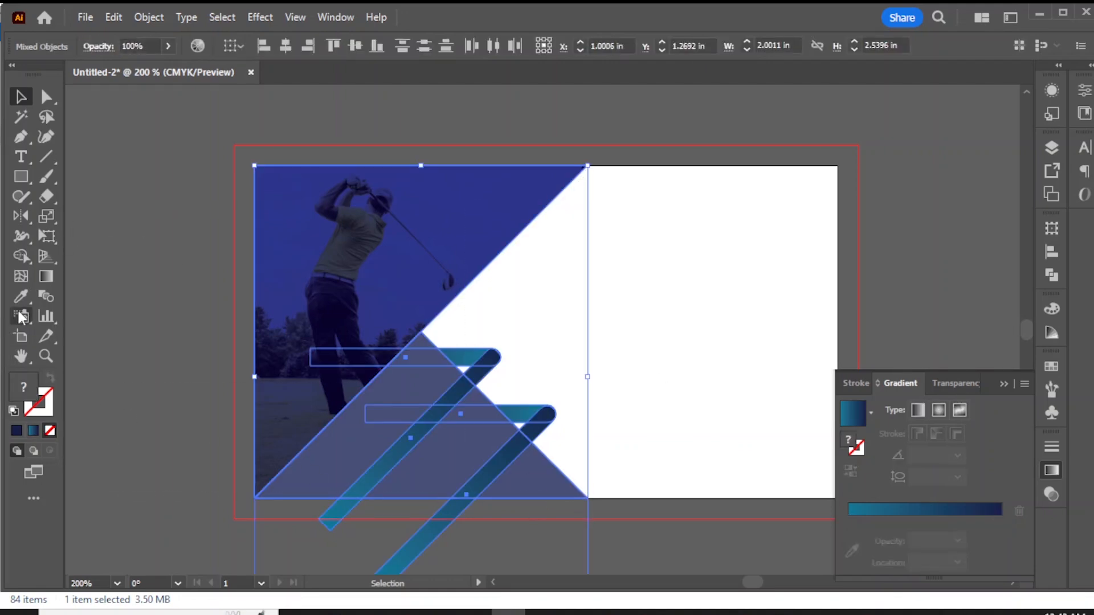
pyautogui.click(20, 259)
pyautogui.keyDown('alt'); pyautogui.click(422, 542); pyautogui.keyUp('alt')
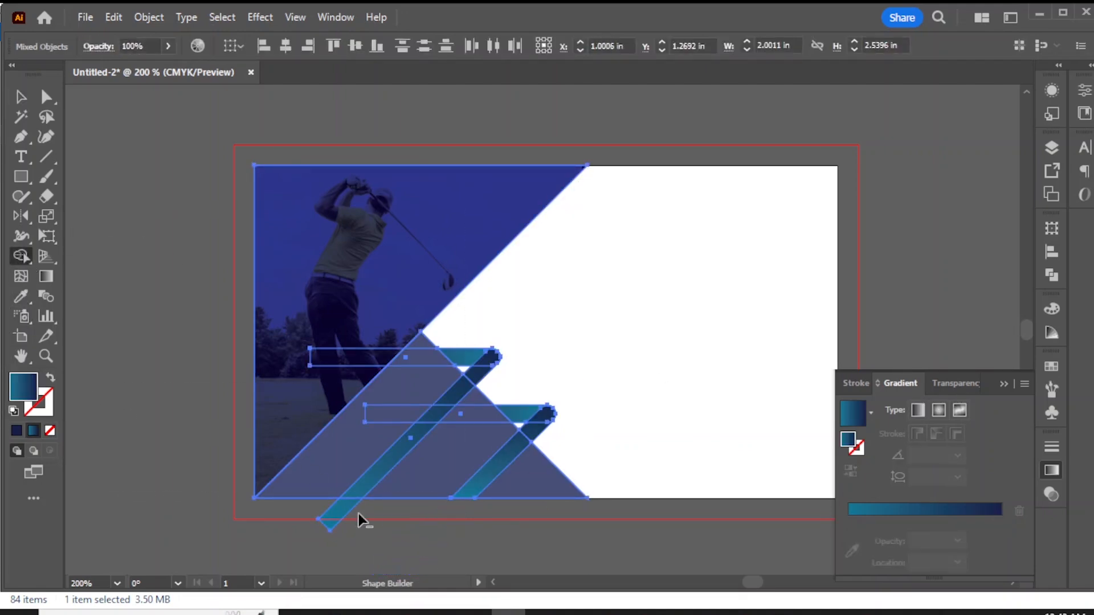
pyautogui.keyDown('alt'); pyautogui.click(343, 510); pyautogui.keyUp('alt')
pyautogui.press('v')
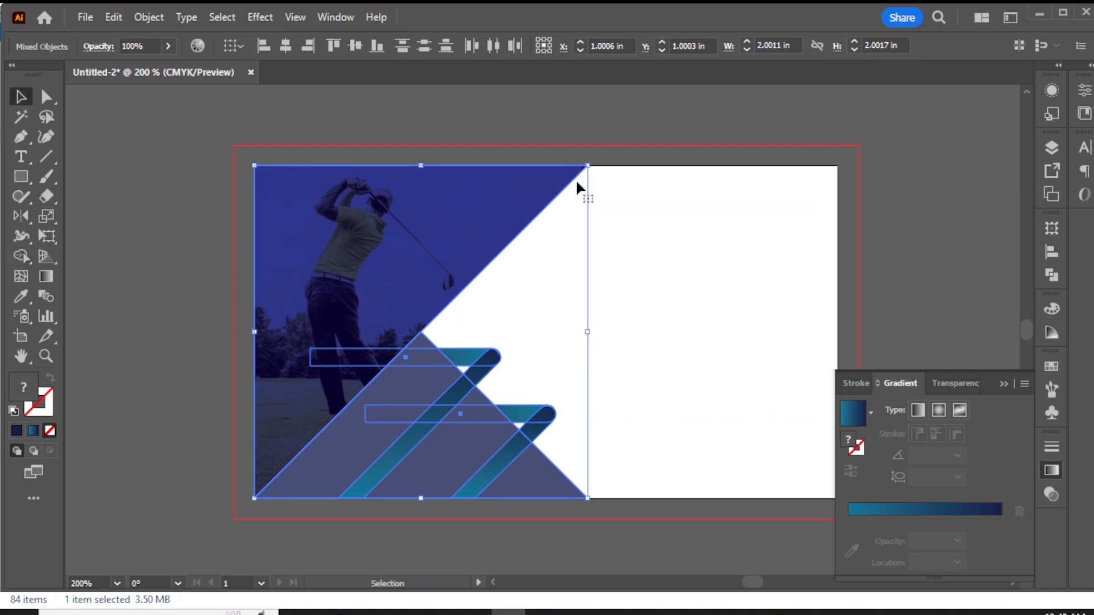
pyautogui.click(716, 331)
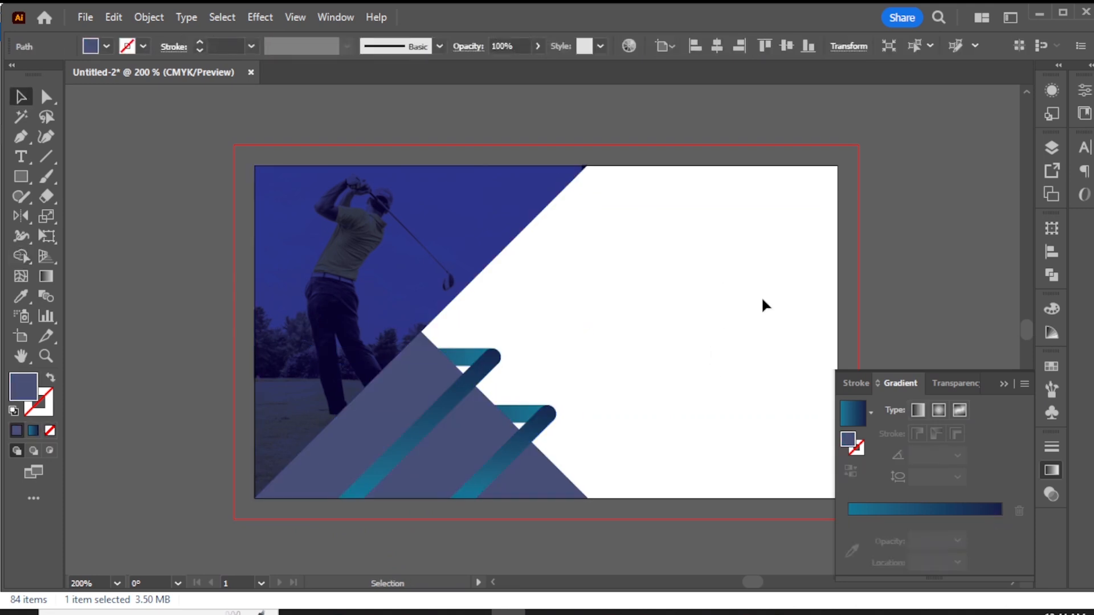
# Change the lower triangle's fill to the teal blue 4B8FA3.
pyautogui.click(369, 408)
pyautogui.doubleClick(27, 390)
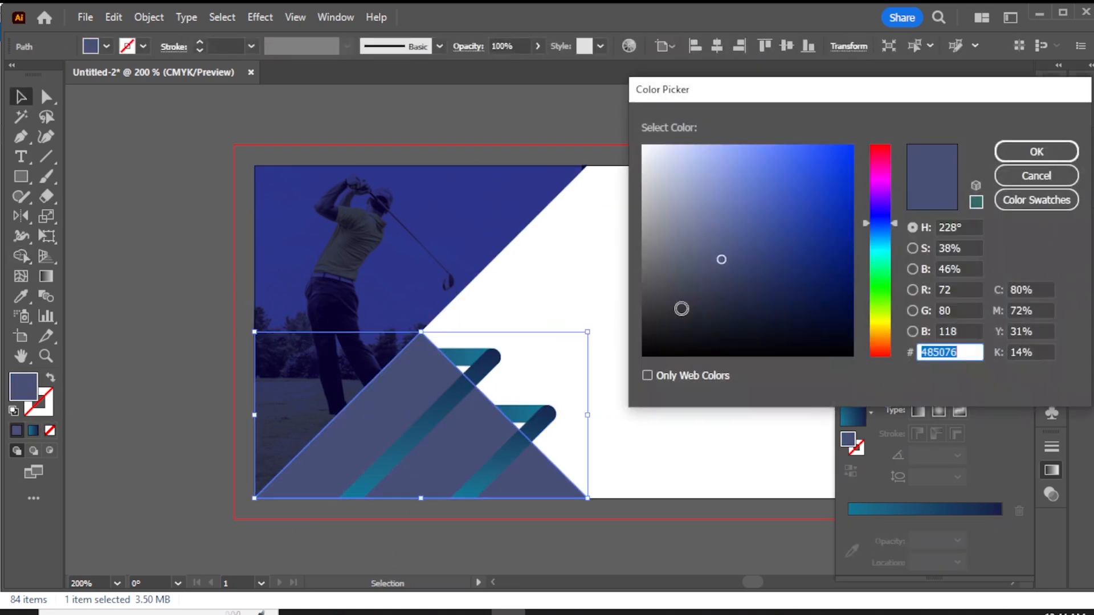
pyautogui.click(882, 240)
pyautogui.moveTo(881, 241); pyautogui.dragTo(882, 243)
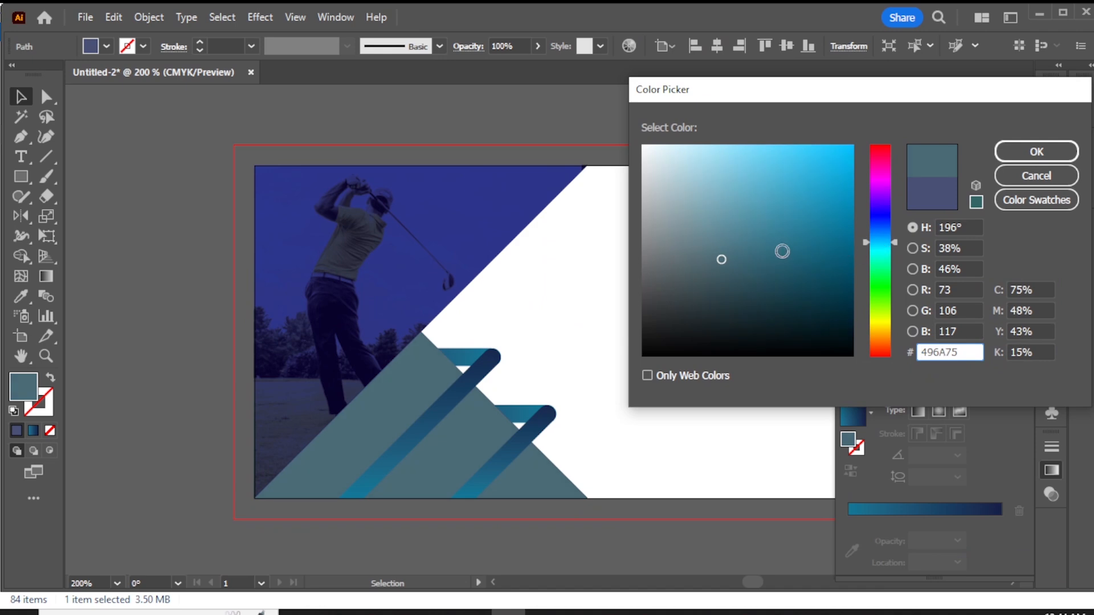
pyautogui.moveTo(779, 249); pyautogui.dragTo(757, 220)
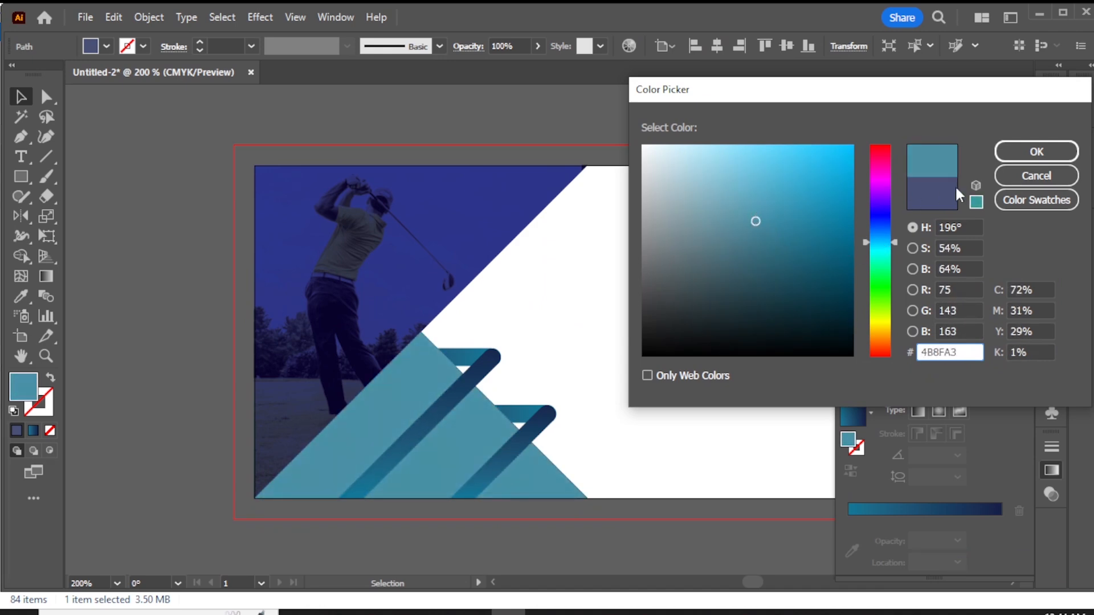
pyautogui.click(1018, 155)
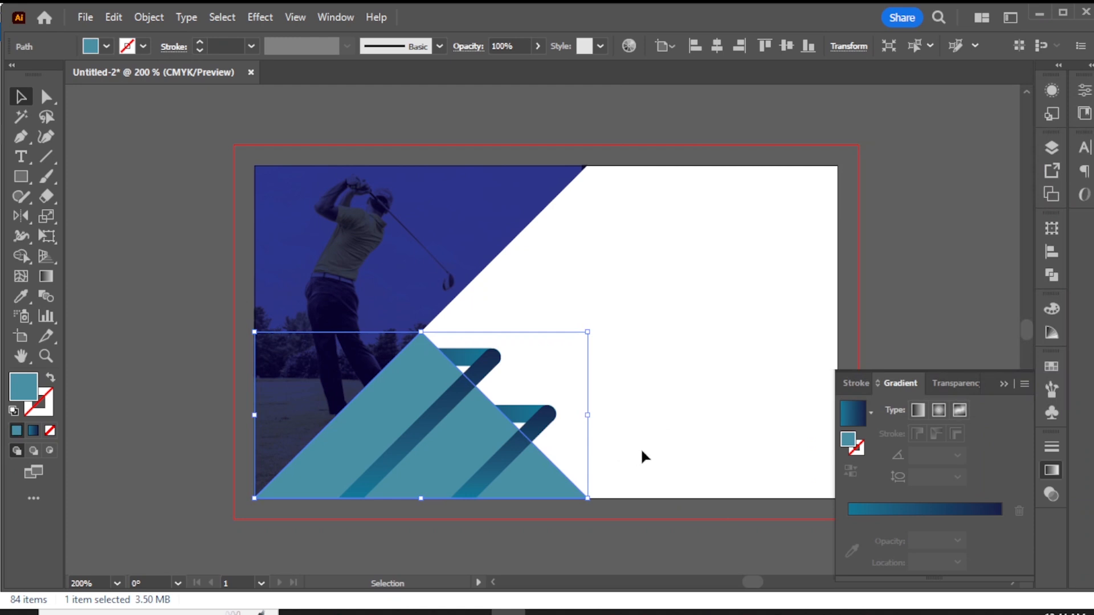
pyautogui.click(640, 451)
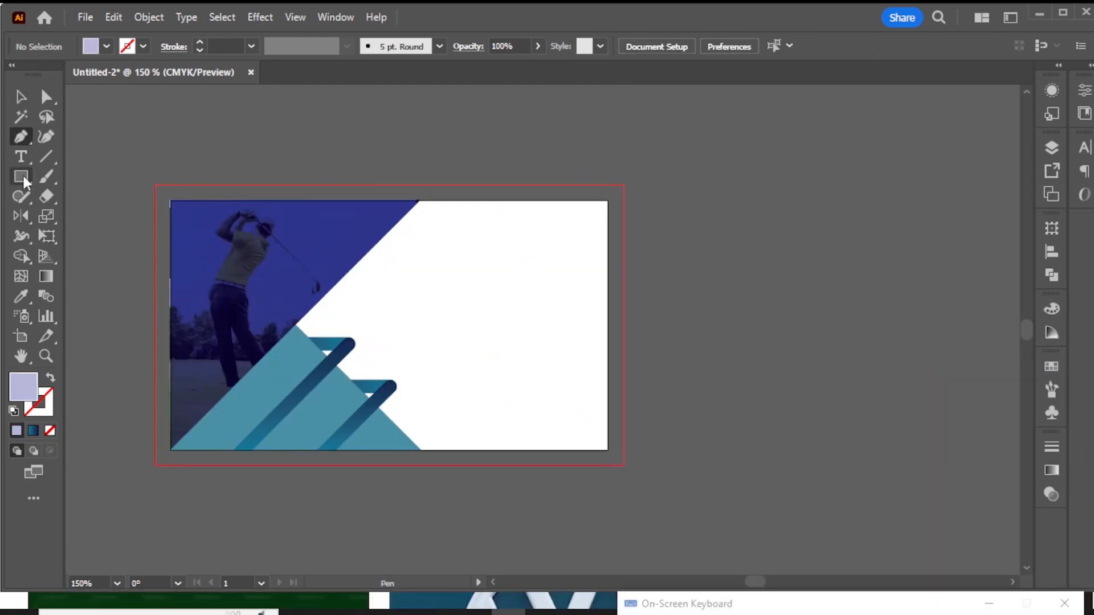
# Draw a narrow upright rectangle outside the card's right side and cross it with a slanted line near its base and a vertical centre line.
pyautogui.click(21, 178)
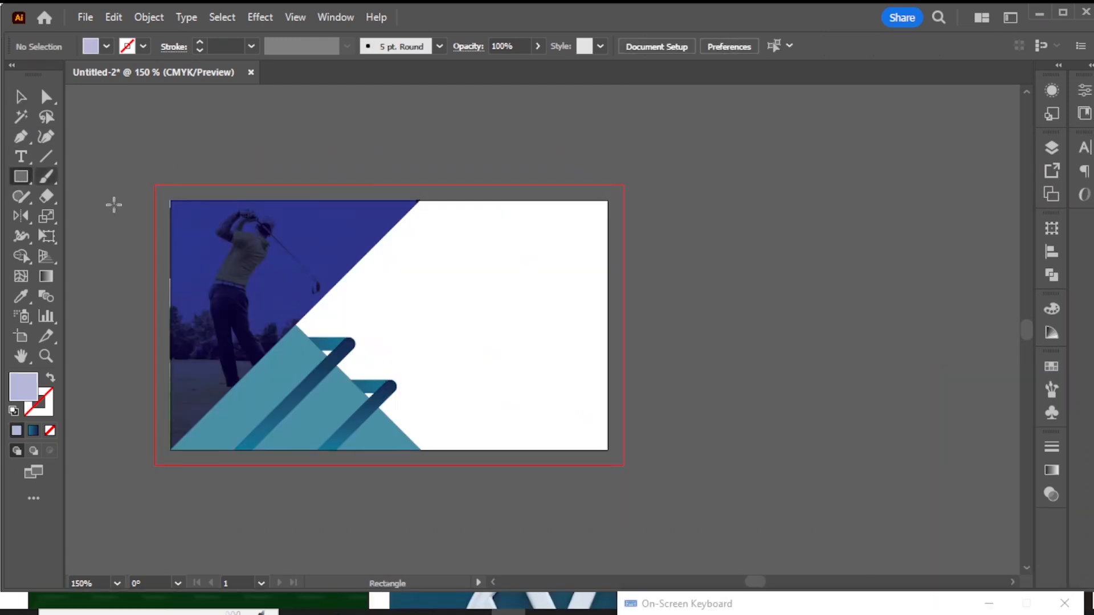
pyautogui.moveTo(684, 246); pyautogui.dragTo(716, 371)
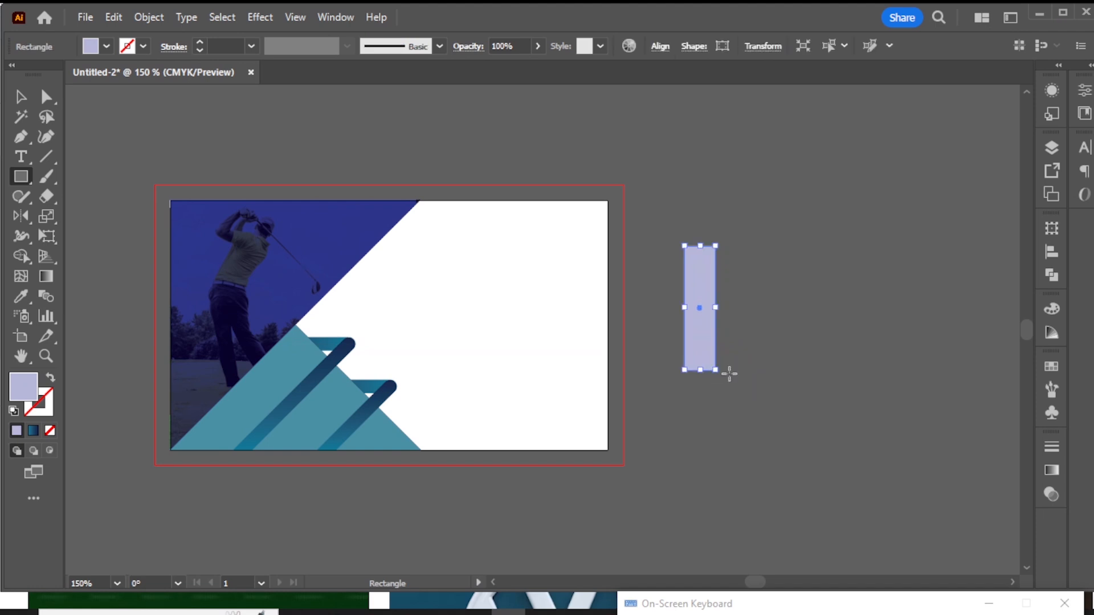
pyautogui.press('\\')
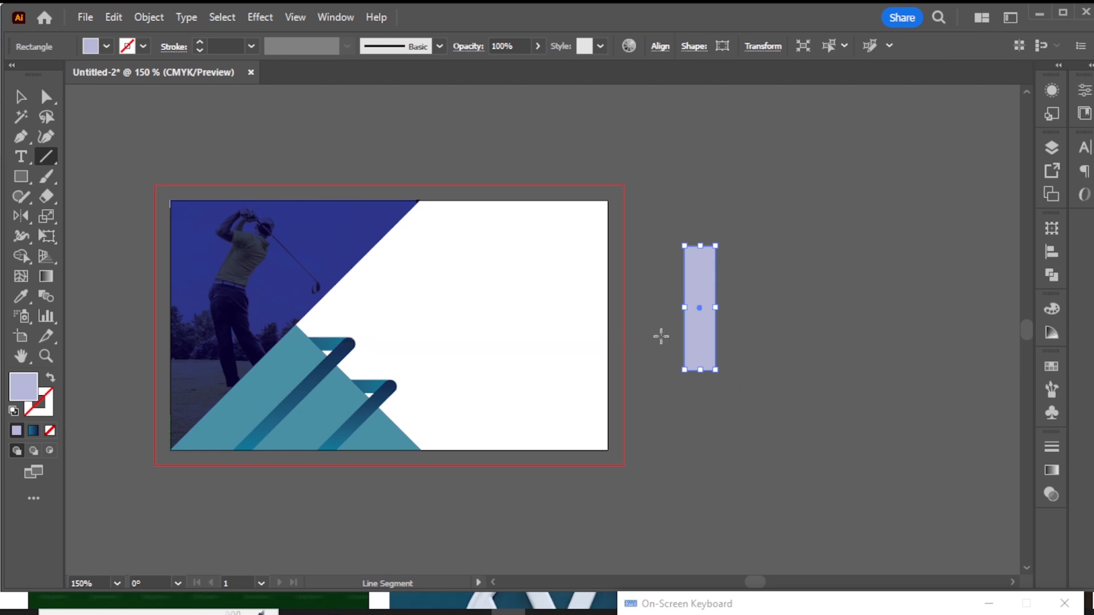
pyautogui.moveTo(660, 330); pyautogui.dragTo(746, 394)
pyautogui.moveTo(699, 226); pyautogui.dragTo(701, 393)
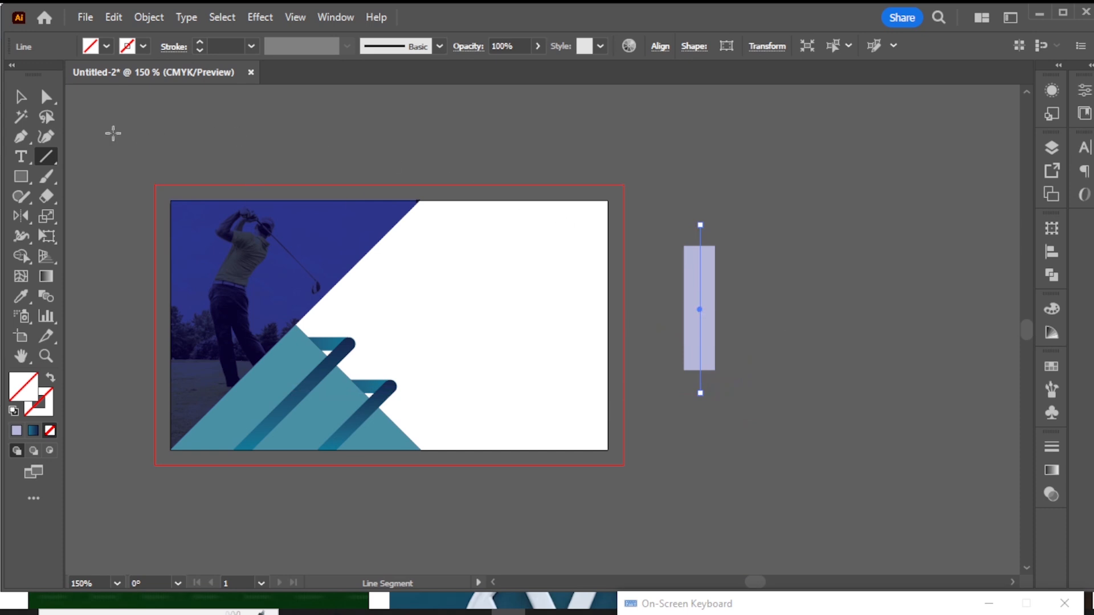
# Move the vertical line slightly left of the rectangle's centre.
pyautogui.press('v')
pyautogui.moveTo(788, 190); pyautogui.dragTo(687, 392)
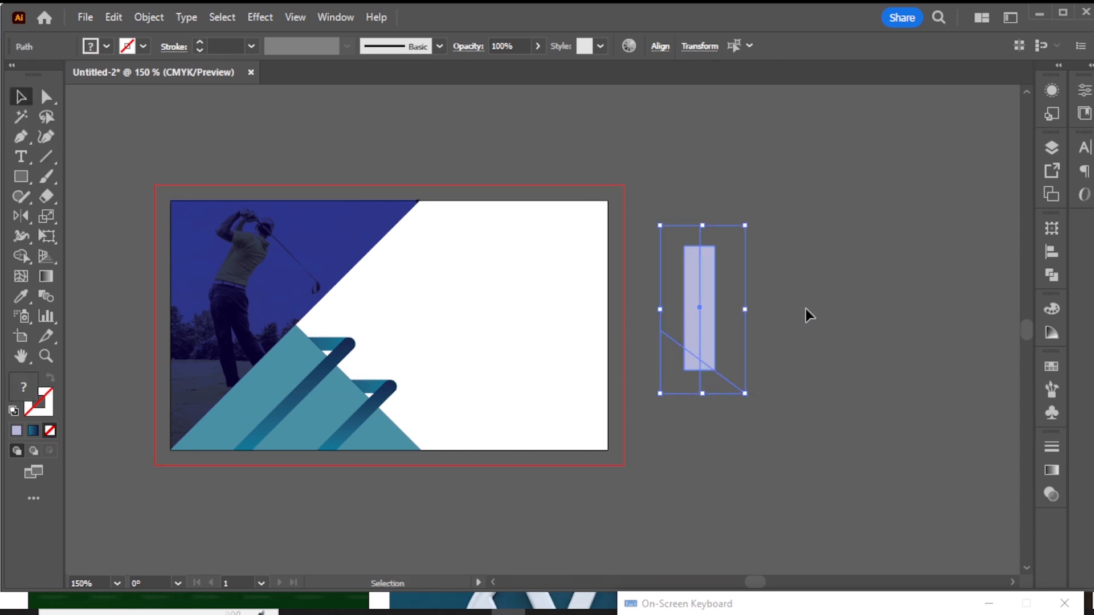
pyautogui.click(706, 183)
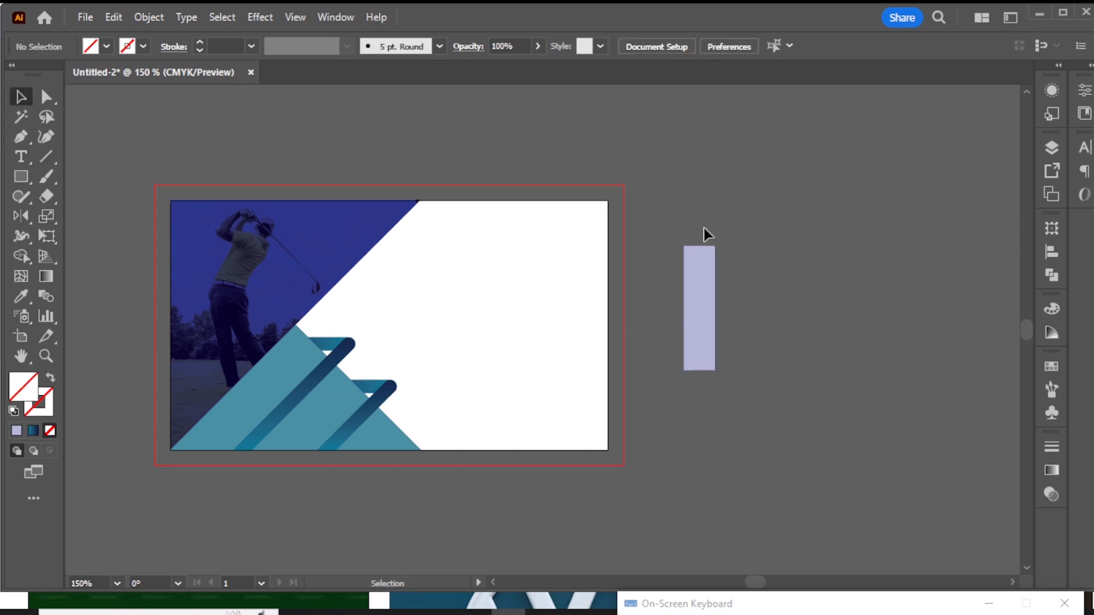
pyautogui.click(702, 230)
# Use Shape Builder to cut away the rectangle's upper right part and stray line ends, merging the rest into a narrow L shape.
pyautogui.moveTo(700, 238); pyautogui.dragTo(756, 377)
pyautogui.click(764, 237)
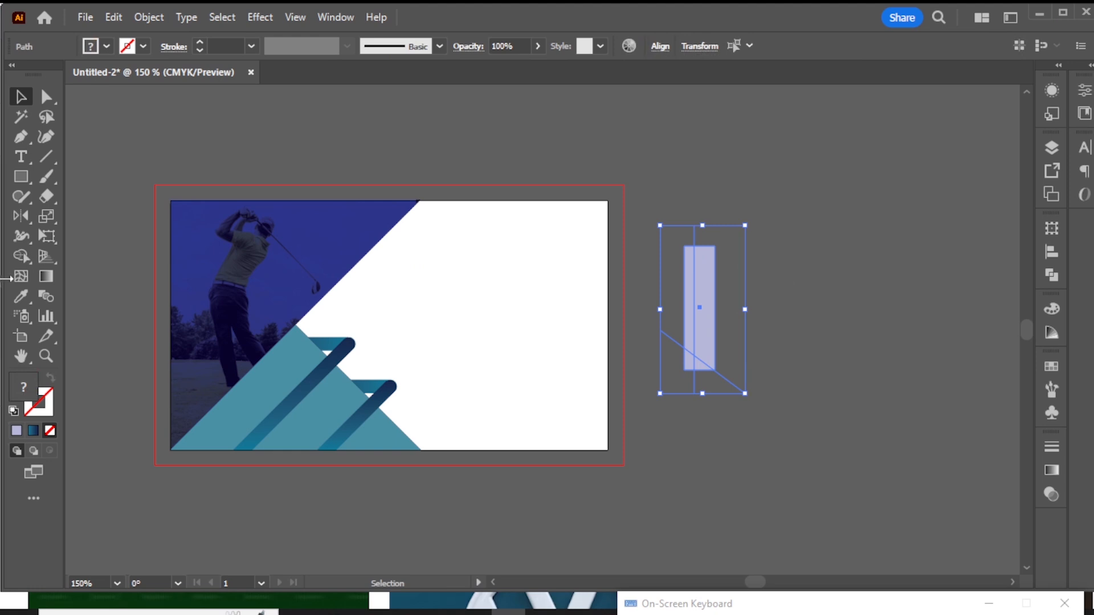
pyautogui.click(21, 257)
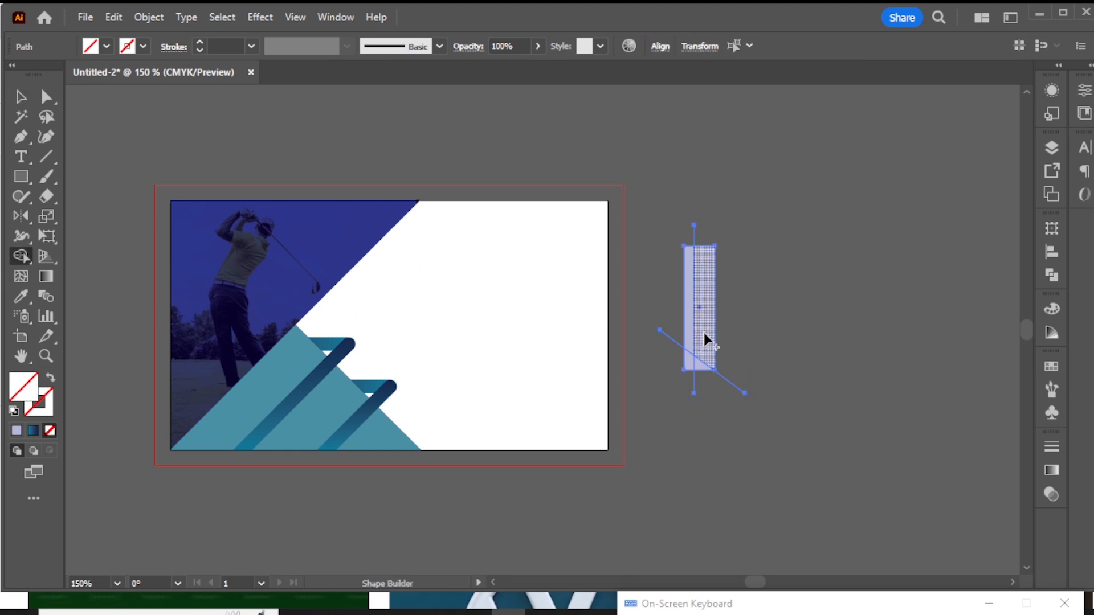
pyautogui.moveTo(705, 333); pyautogui.dragTo(770, 330)
pyautogui.moveTo(679, 230); pyautogui.dragTo(707, 231)
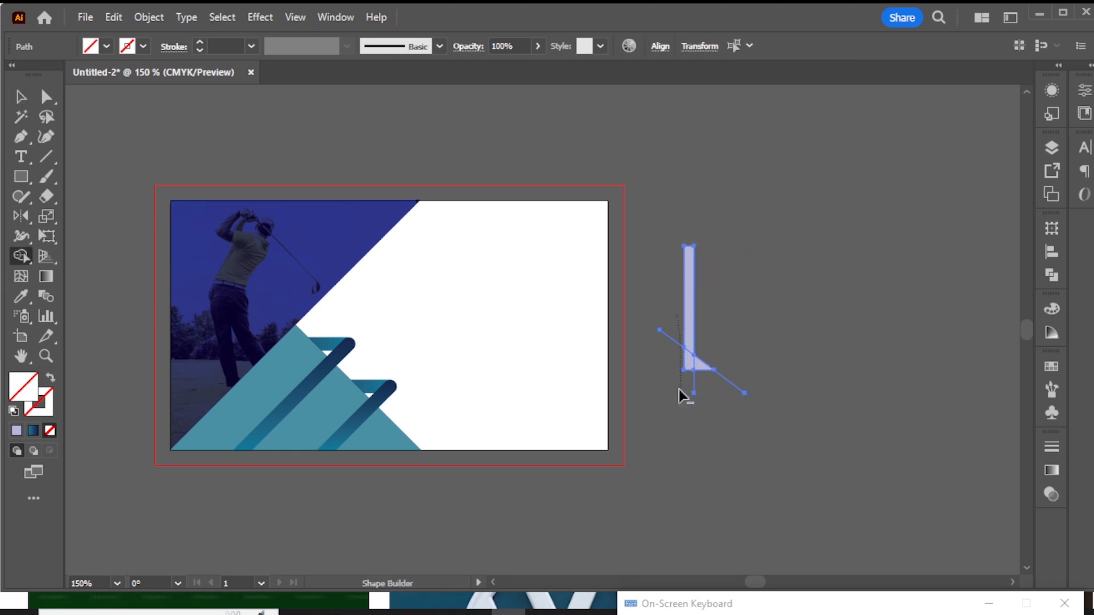
pyautogui.moveTo(702, 371); pyautogui.dragTo(692, 361)
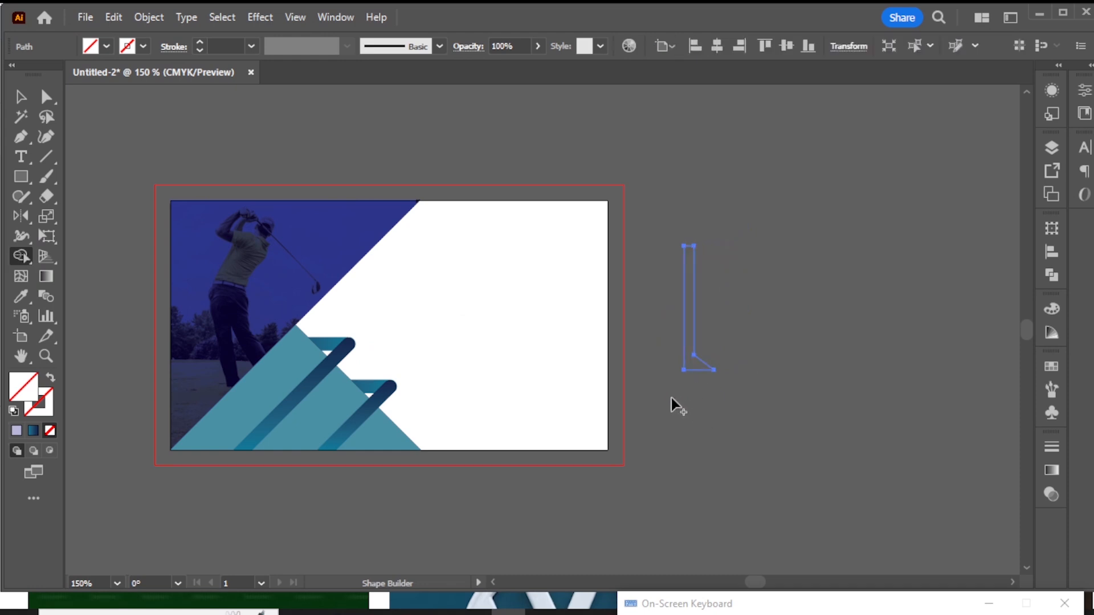
# Fill the L shape with a light lavender colour.
pyautogui.doubleClick(32, 394)
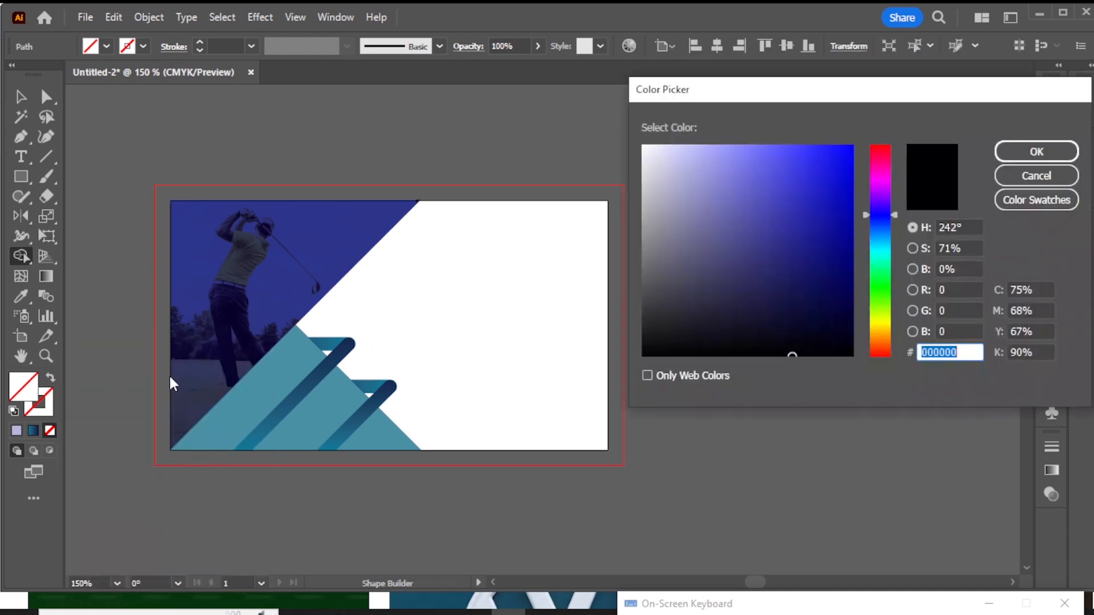
pyautogui.click(680, 190)
pyautogui.press('Return')
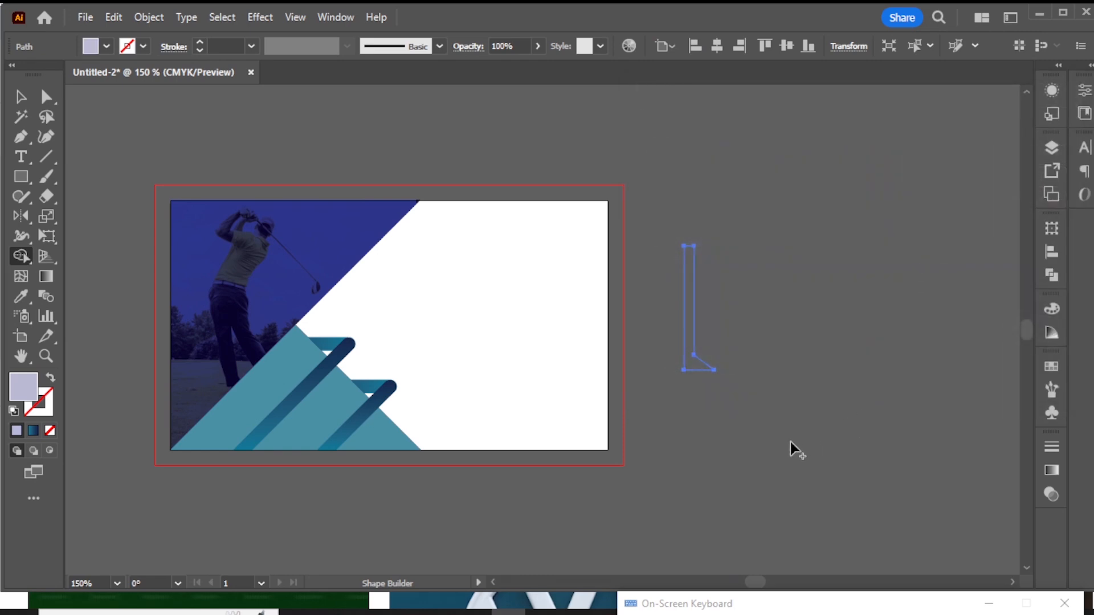
# Shorten the L shape by moving the two end points of its upright arm down toward the foot.
pyautogui.click(23, 98)
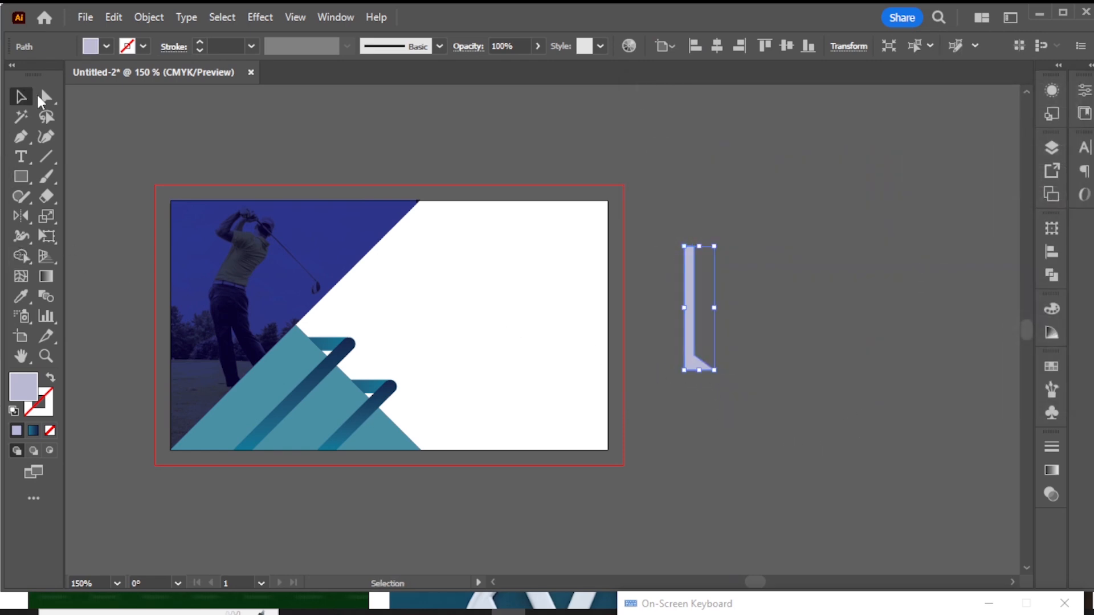
pyautogui.click(753, 365)
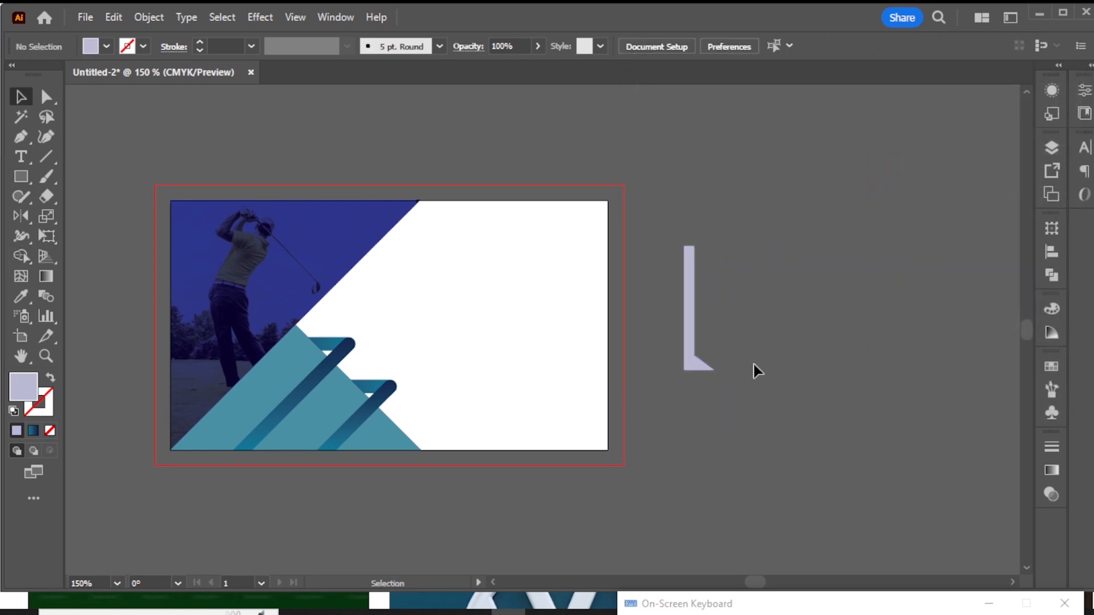
pyautogui.click(47, 97)
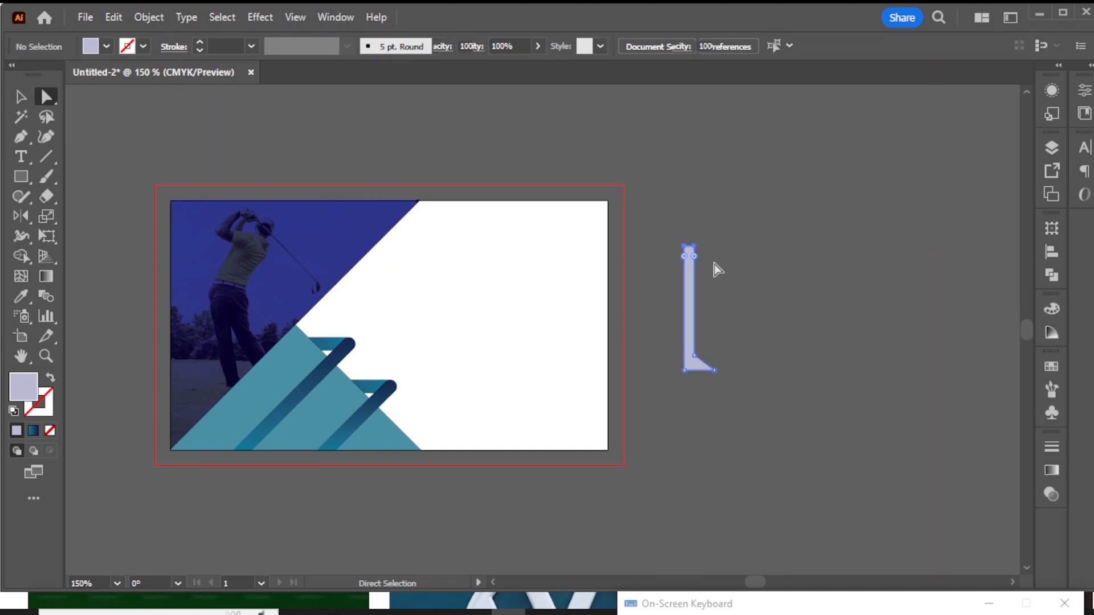
pyautogui.click(691, 248)
pyautogui.moveTo(685, 249); pyautogui.dragTo(683, 331)
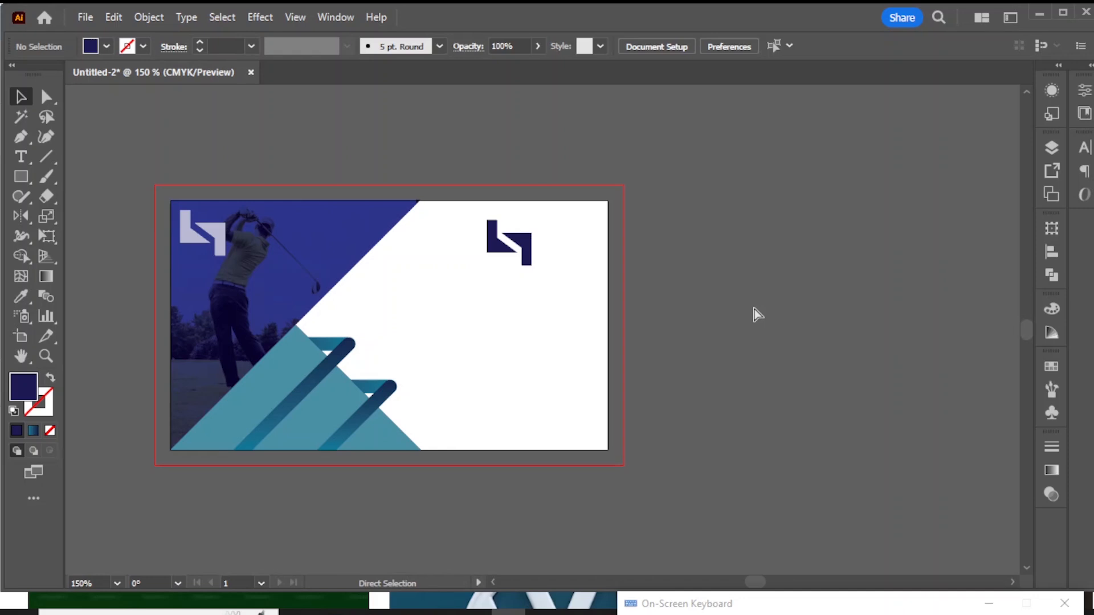
# Paste the contact details group with its round icons and place it in the lower part of the card's white area.
pyautogui.hotkey('ctrl', 'v')
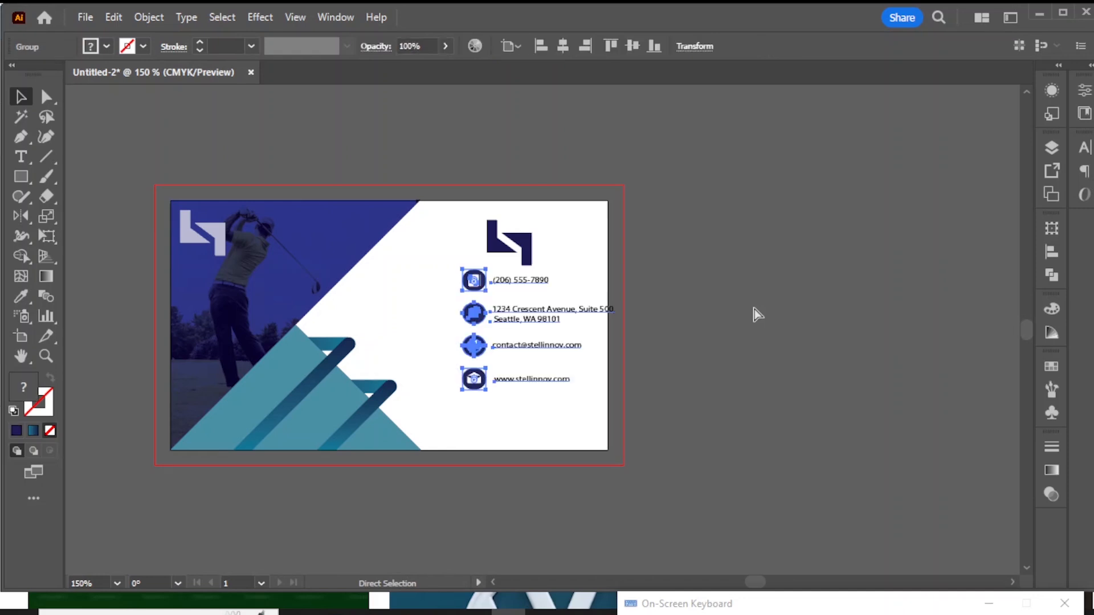
pyautogui.moveTo(528, 323); pyautogui.dragTo(496, 366)
pyautogui.click(293, 183)
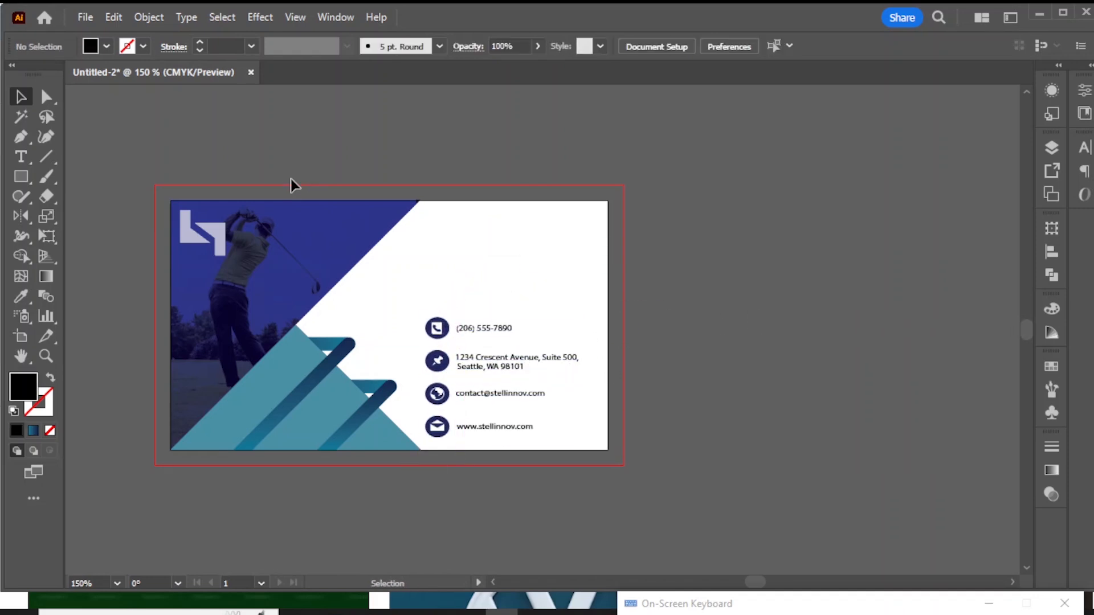
# Add the text "Your Name" near the top of the white area, lined up with the left edge of the contact icons.
pyautogui.click(21, 156)
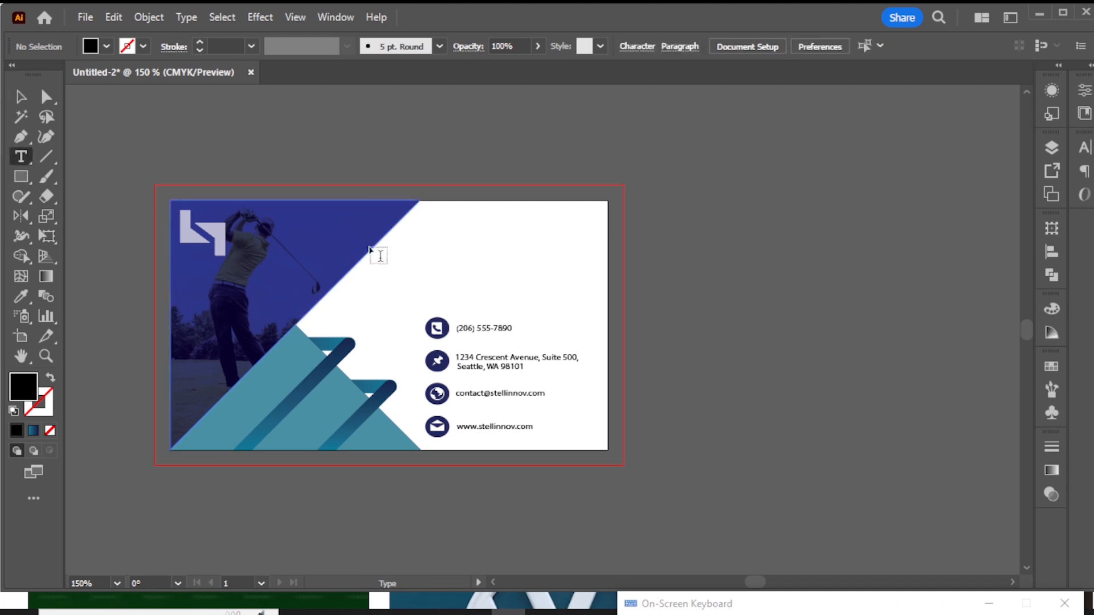
pyautogui.click(453, 248)
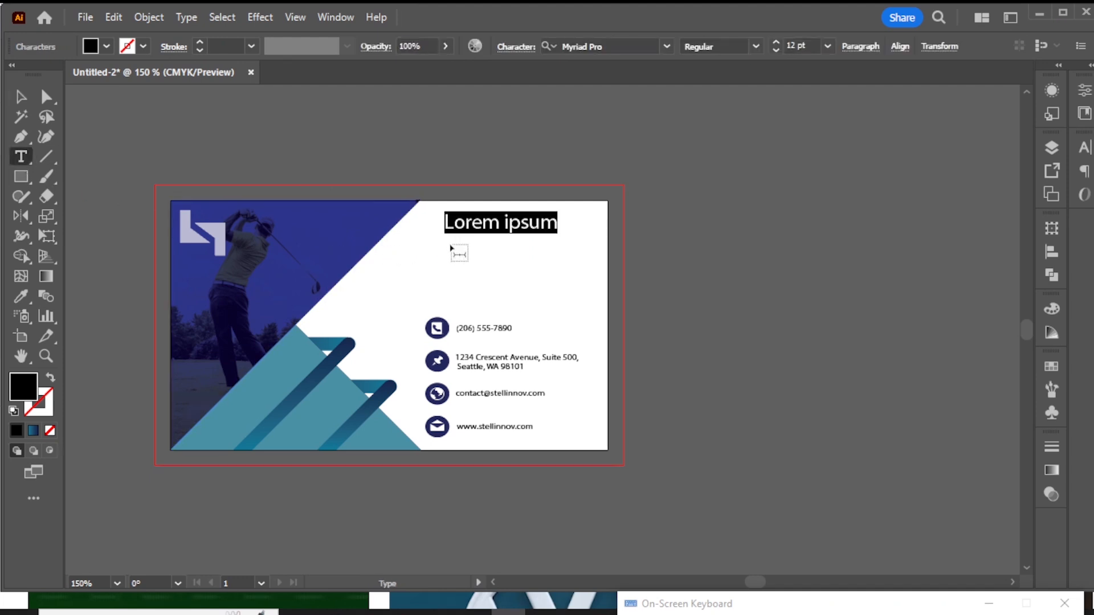
pyautogui.write('Your')
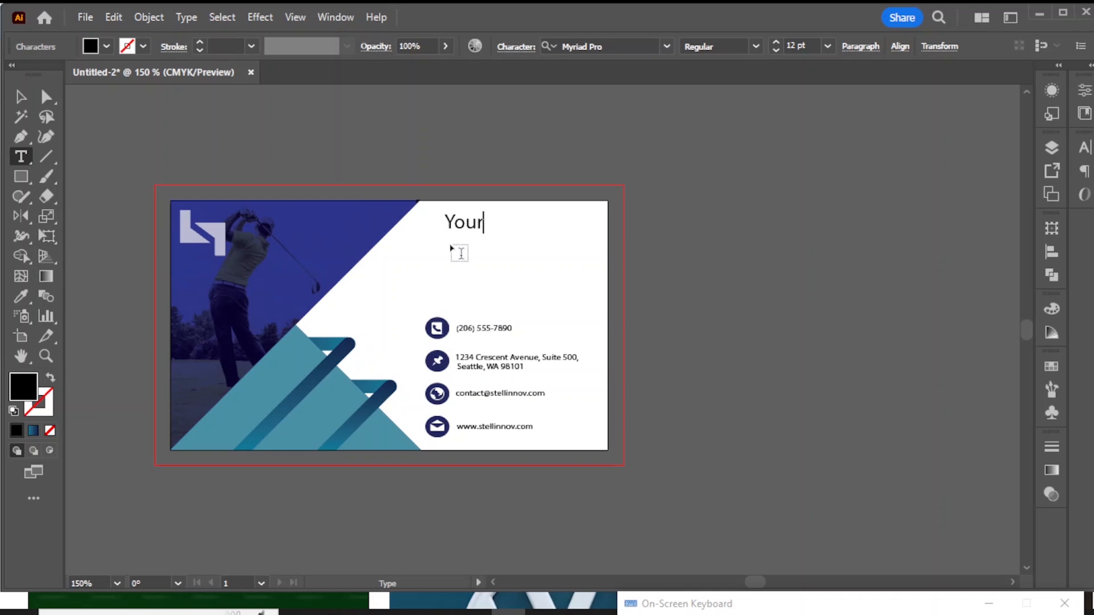
pyautogui.write(' Name')
pyautogui.click(21, 97)
pyautogui.click(507, 225)
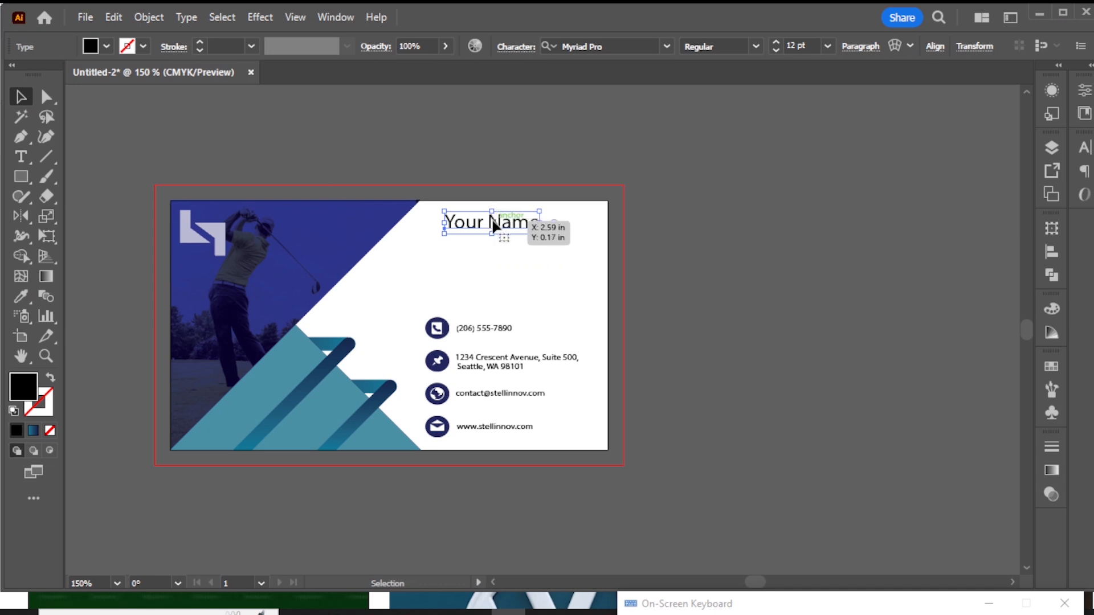
pyautogui.moveTo(494, 224); pyautogui.dragTo(473, 240)
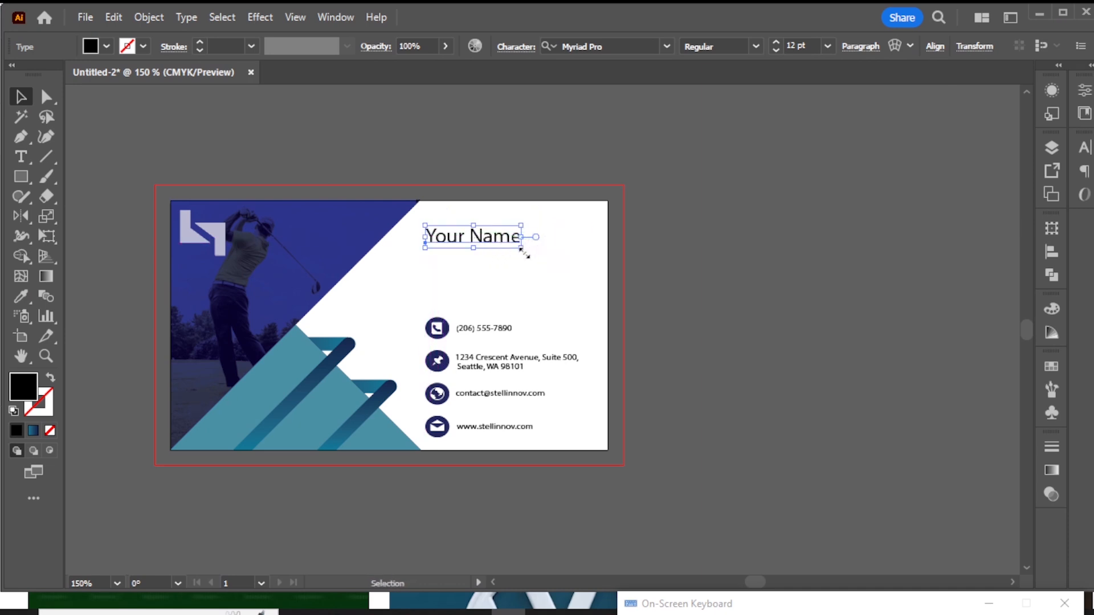
# Set the "Your Name" text to News701 BT Bold at 14 pt.
pyautogui.click(827, 46)
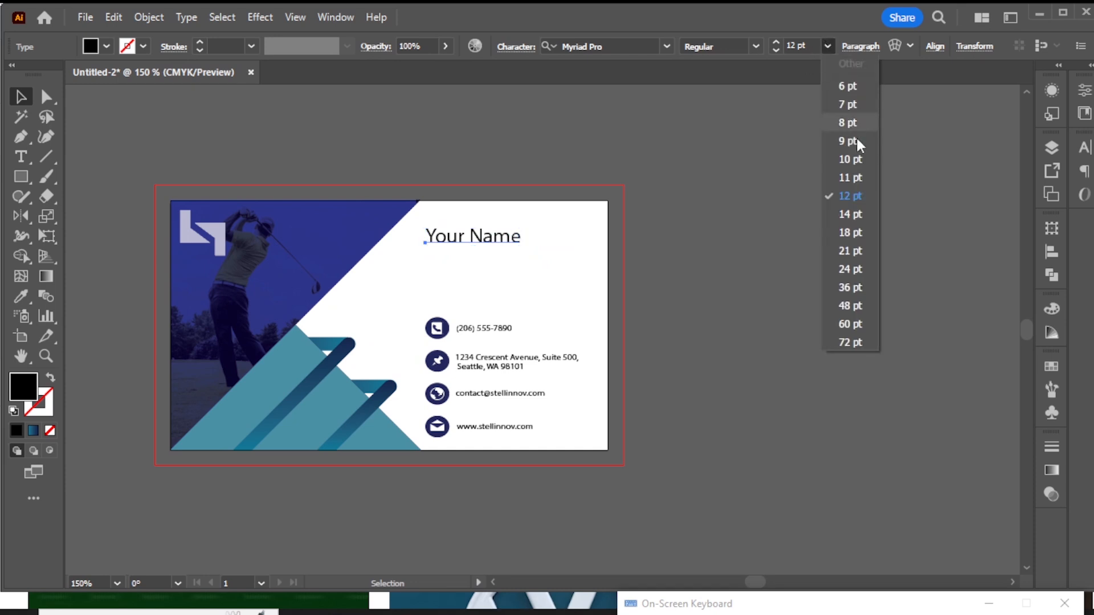
pyautogui.click(850, 233)
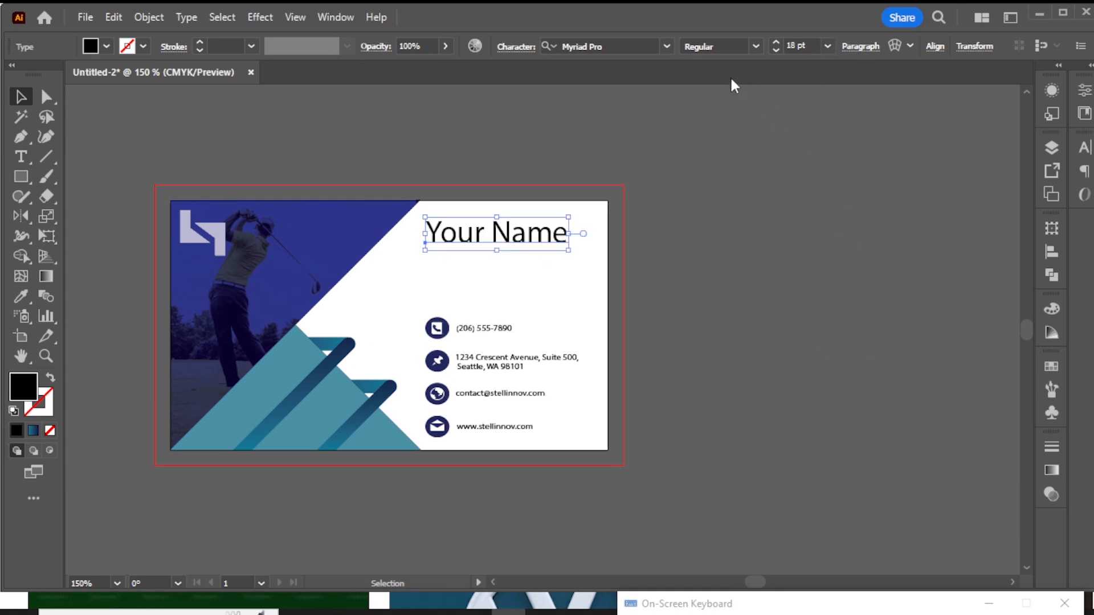
pyautogui.click(667, 47)
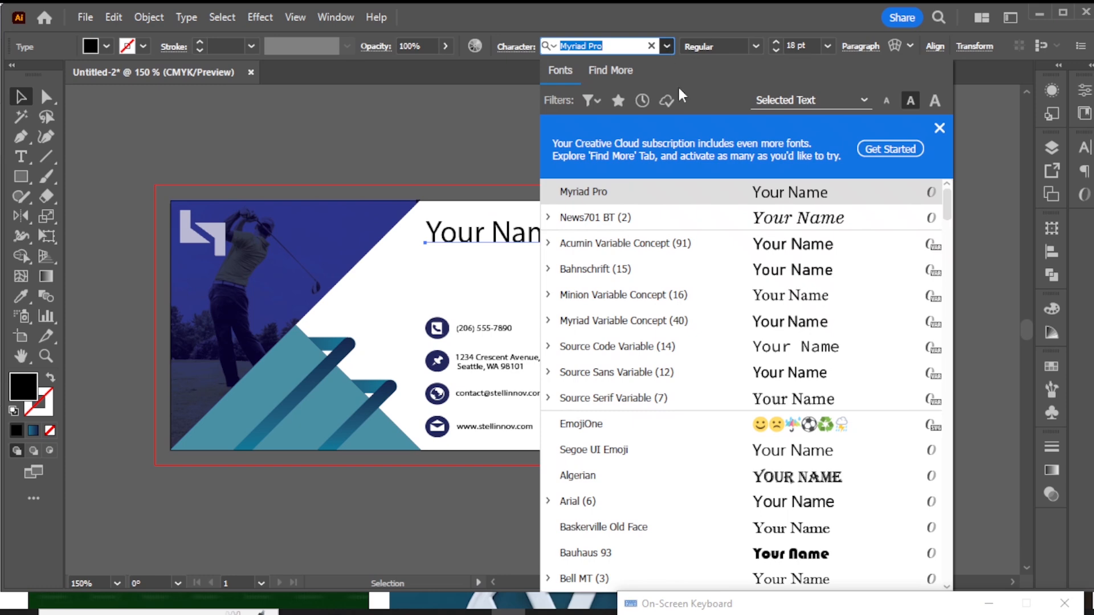
pyautogui.click(757, 227)
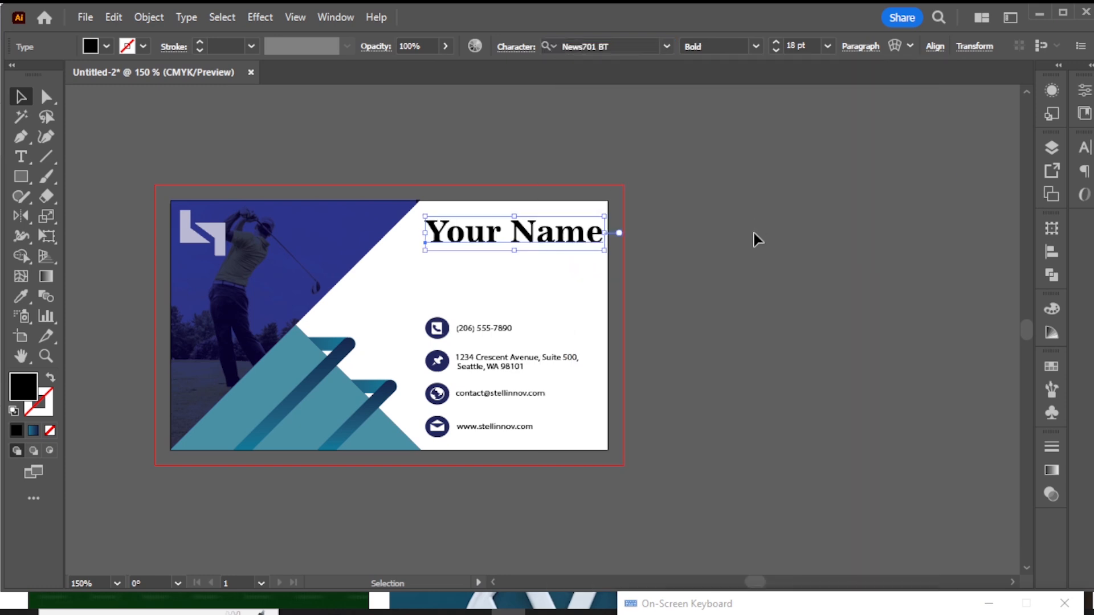
pyautogui.click(828, 47)
pyautogui.click(850, 197)
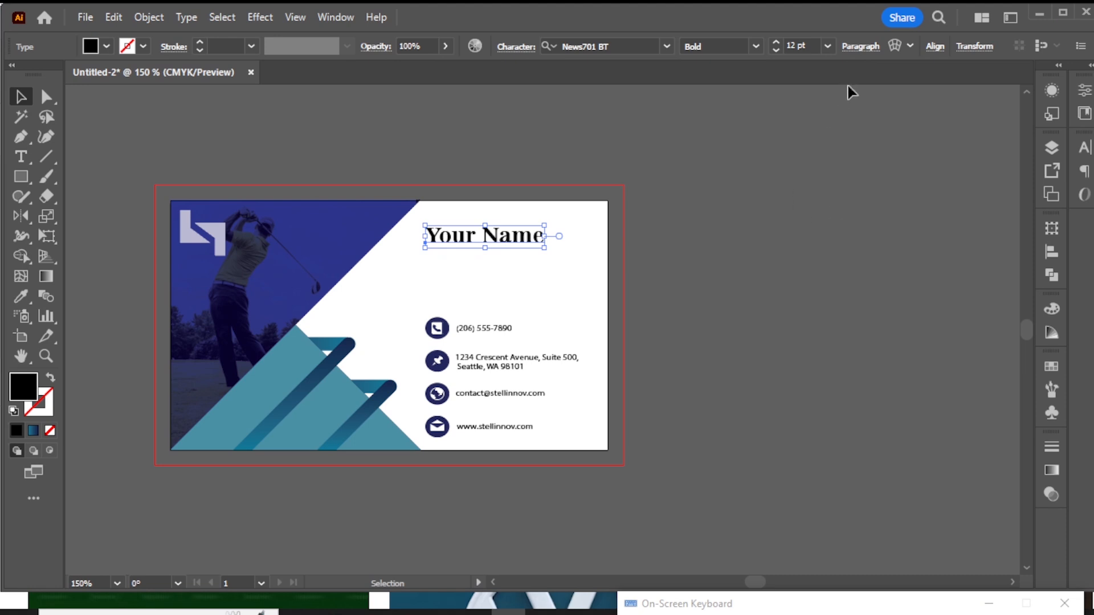
pyautogui.click(828, 47)
pyautogui.click(849, 215)
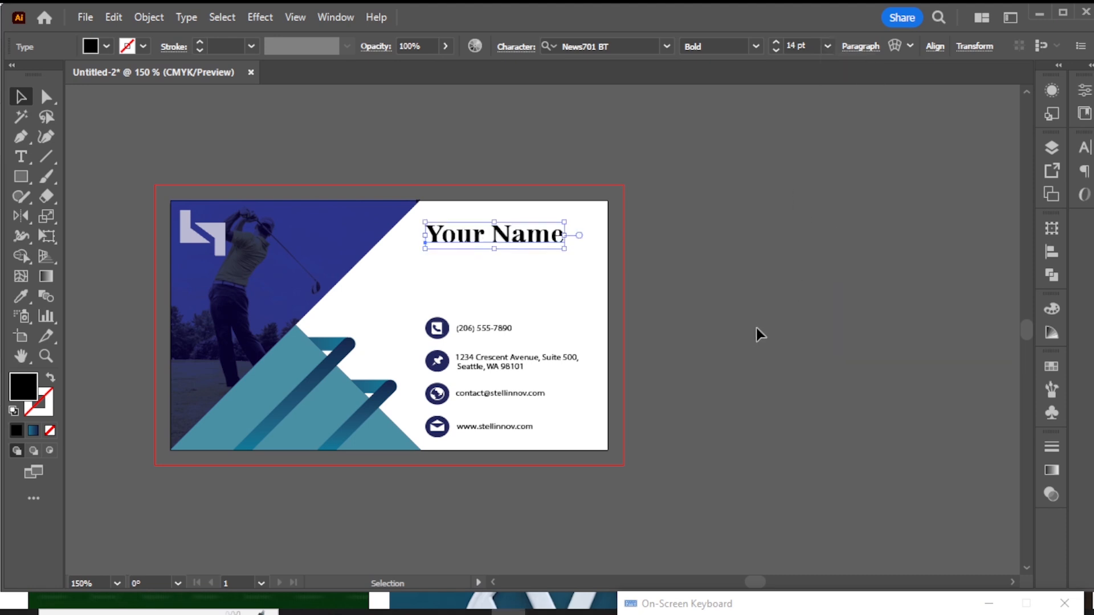
pyautogui.click(753, 336)
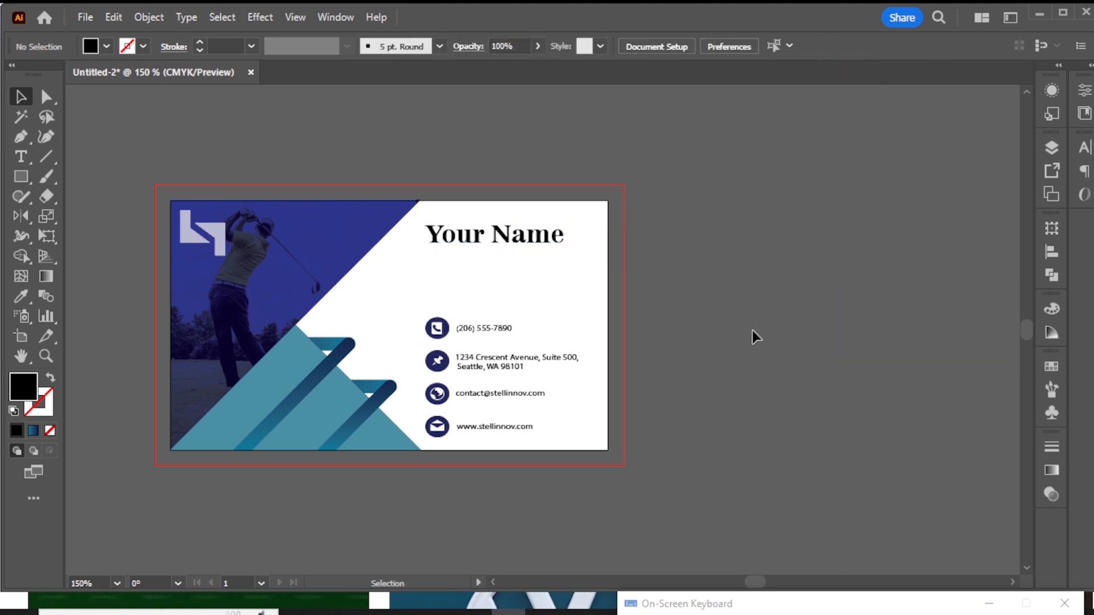
# Add the text "Job Position" and place it directly below "Your Name", flush with its left edge.
pyautogui.click(21, 157)
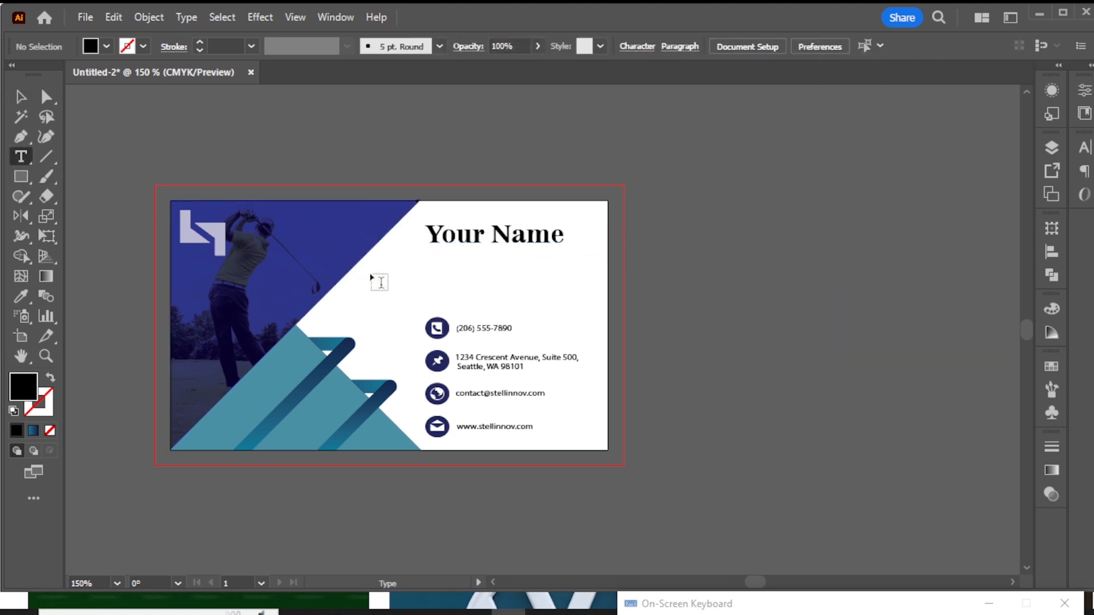
pyautogui.click(430, 251)
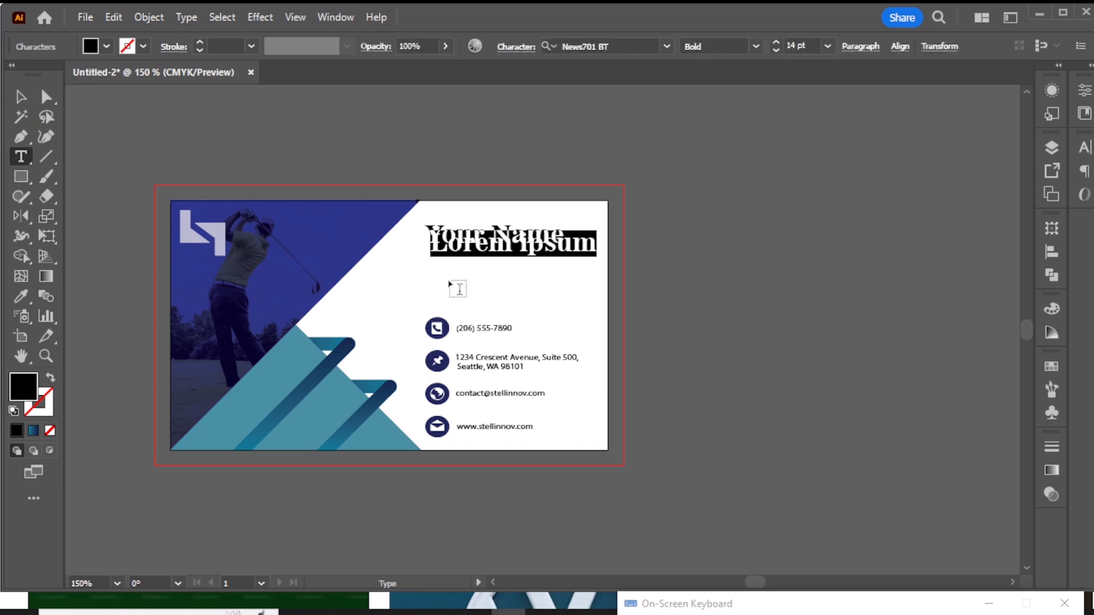
pyautogui.write('Jo')
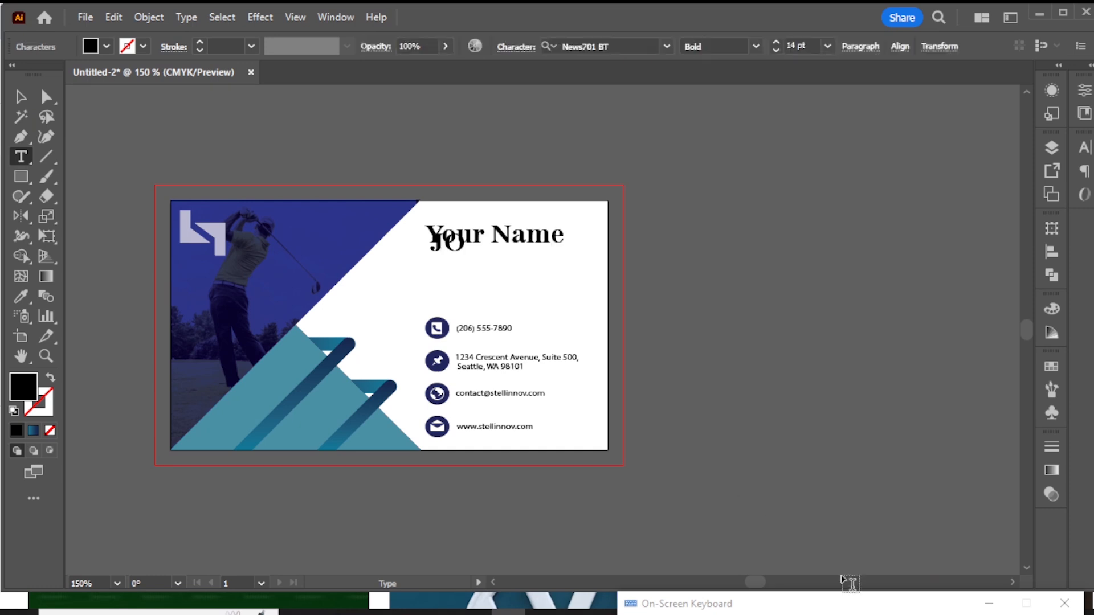
pyautogui.press('BackSpace')
pyautogui.write('ob Po')
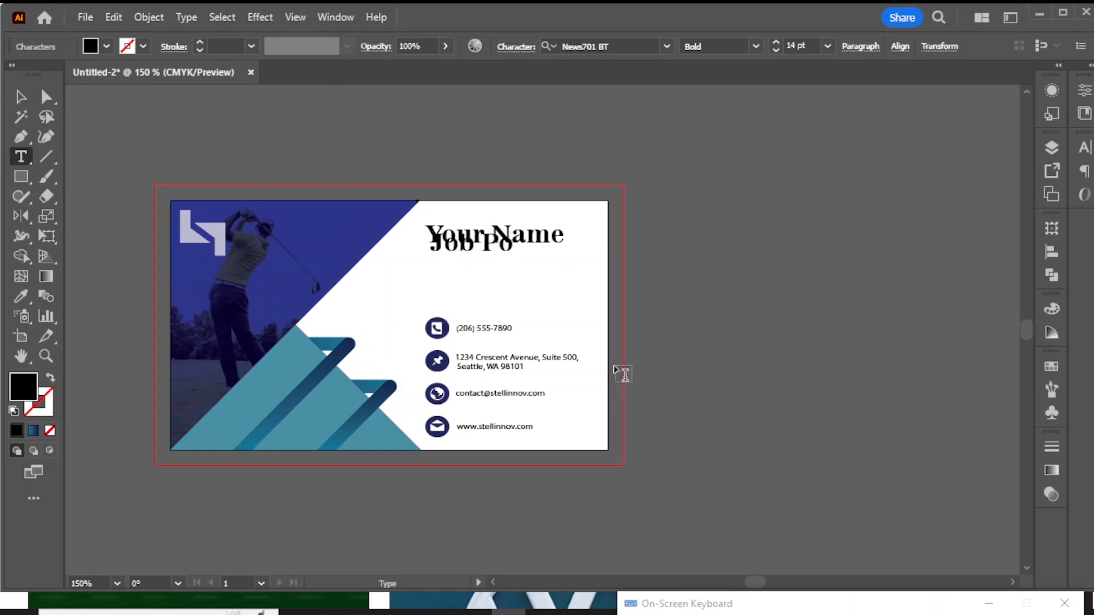
pyautogui.write('sition')
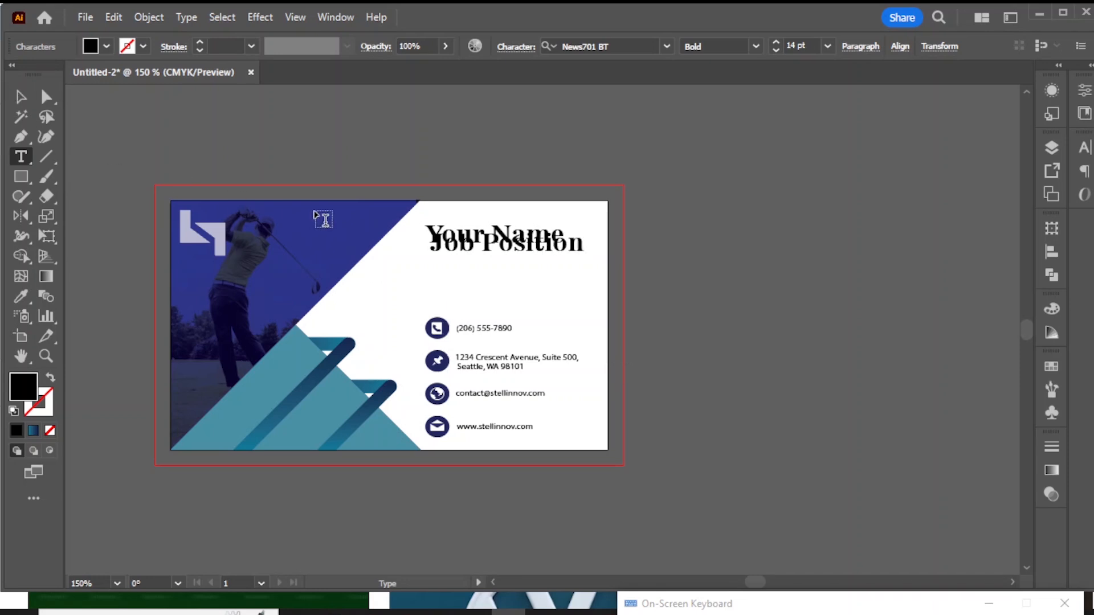
pyautogui.click(21, 96)
pyautogui.moveTo(535, 246); pyautogui.dragTo(534, 272)
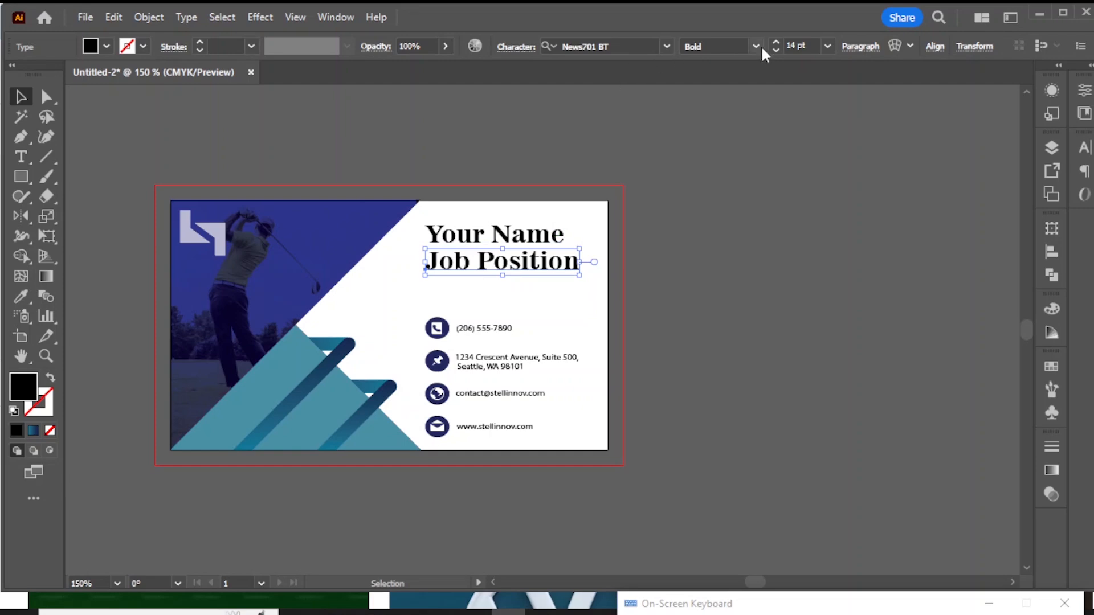
# Set the "Job Position" text to 8 pt and move it up close beneath the name.
pyautogui.click(827, 47)
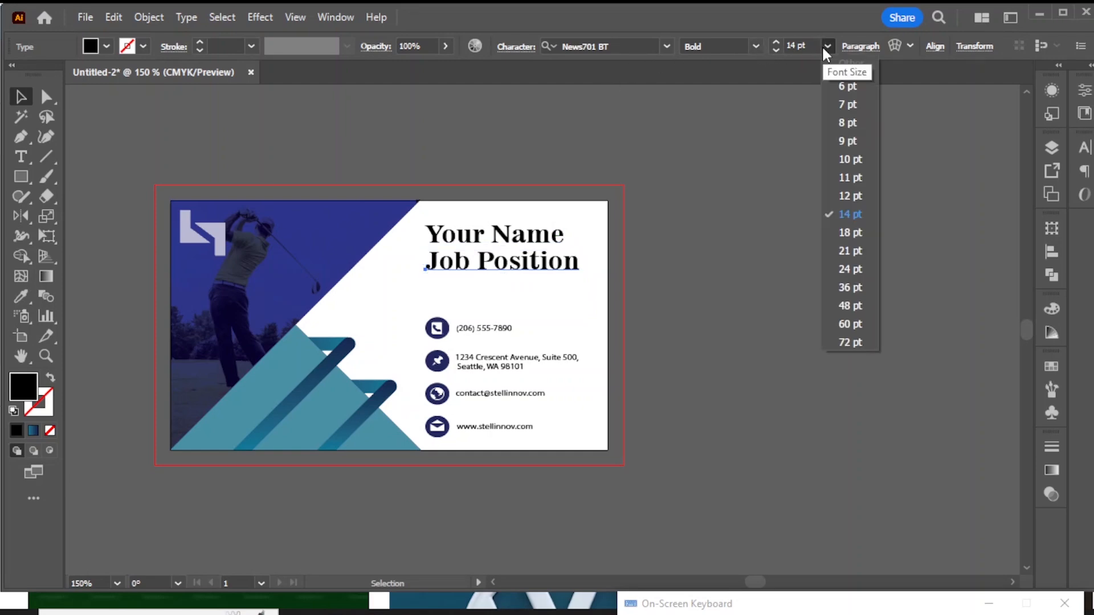
pyautogui.click(849, 122)
pyautogui.moveTo(472, 269); pyautogui.dragTo(479, 251)
pyautogui.click(705, 275)
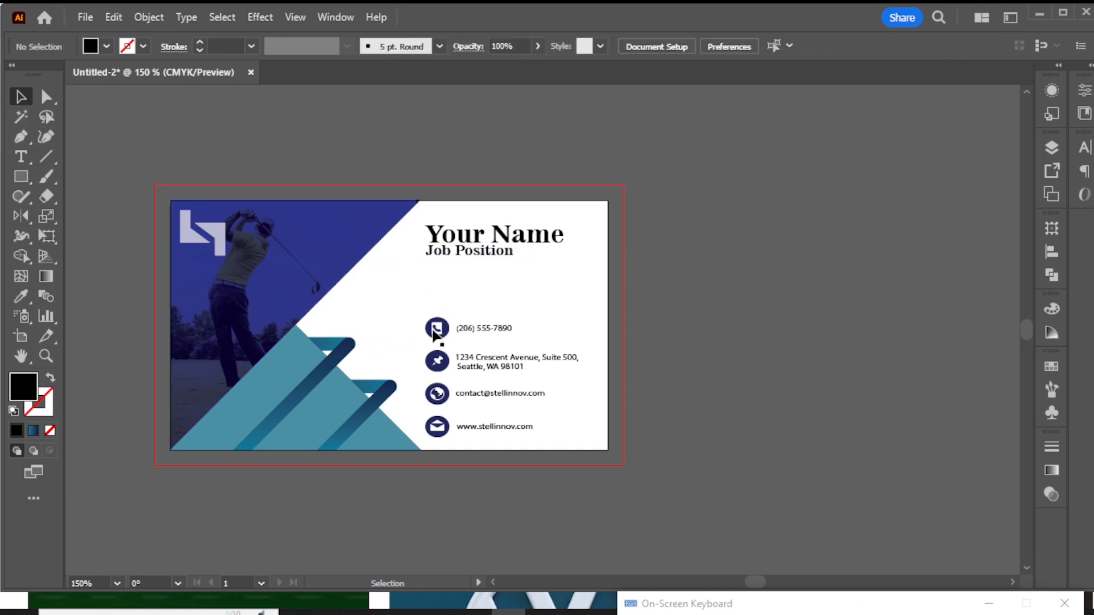
# Move the contact details group slightly up and shift the name and job position together slightly down.
pyautogui.click(478, 368)
pyautogui.moveTo(480, 367); pyautogui.dragTo(480, 356)
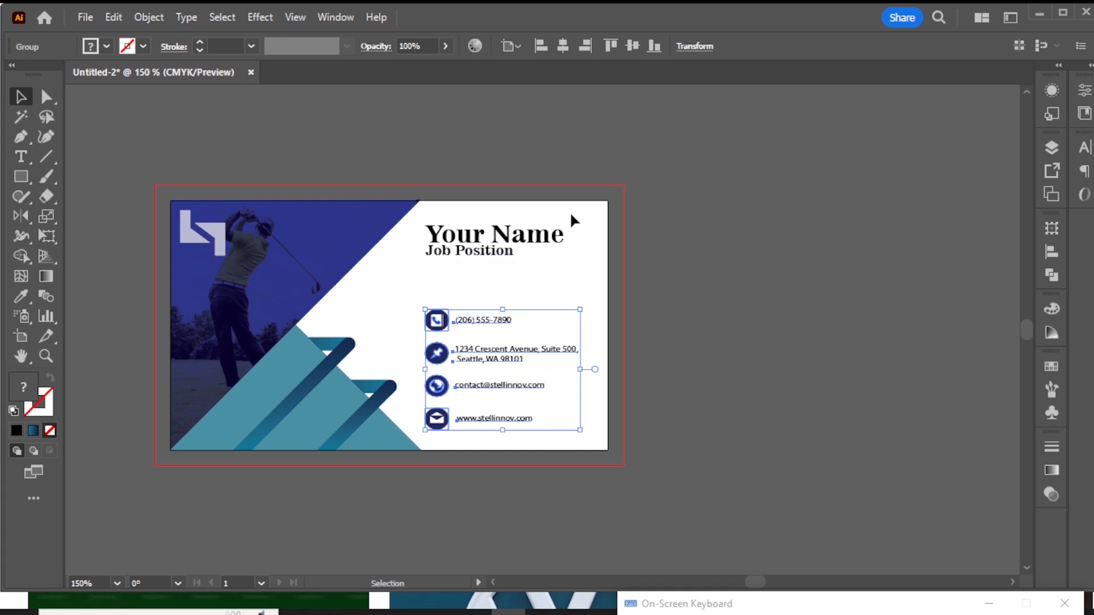
pyautogui.click(482, 254)
pyautogui.moveTo(481, 254); pyautogui.dragTo(476, 257)
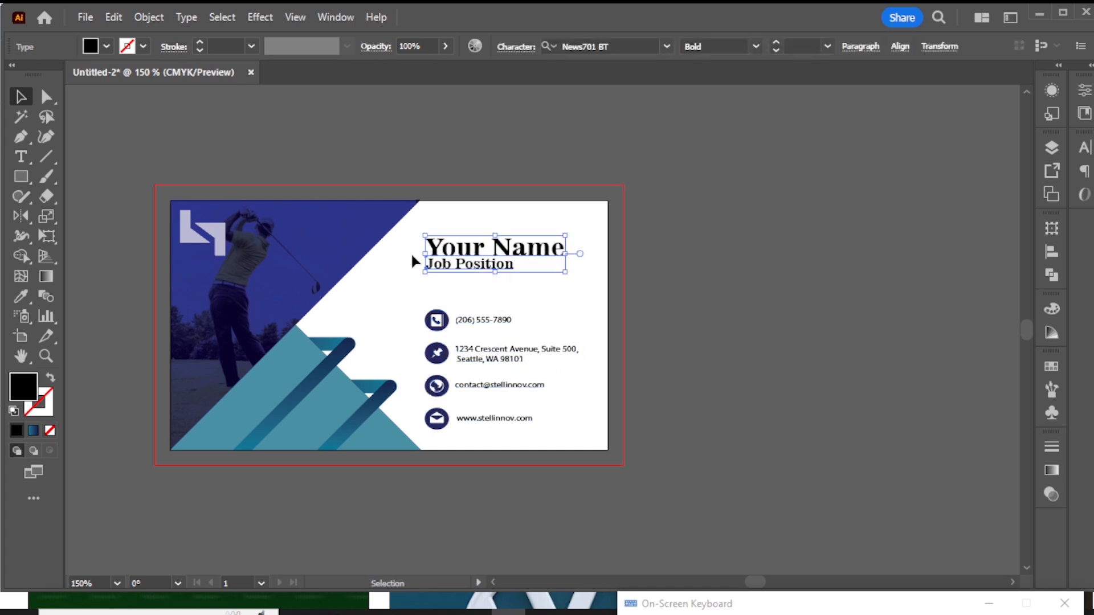
pyautogui.click(419, 314)
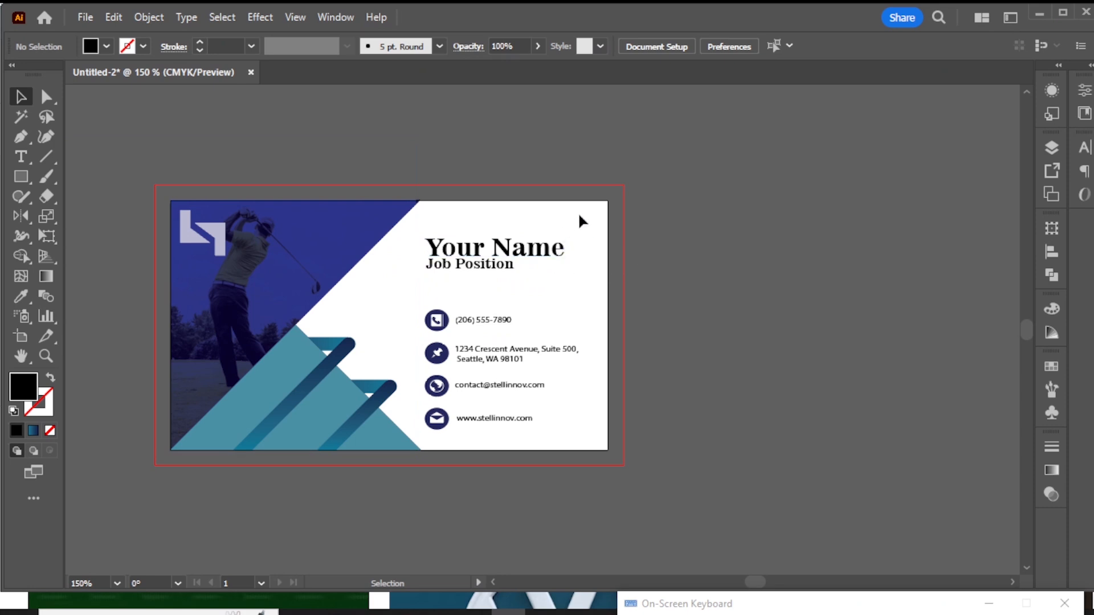
# Align the name, job position and contact details group to their common left edge.
pyautogui.moveTo(433, 437); pyautogui.dragTo(593, 225)
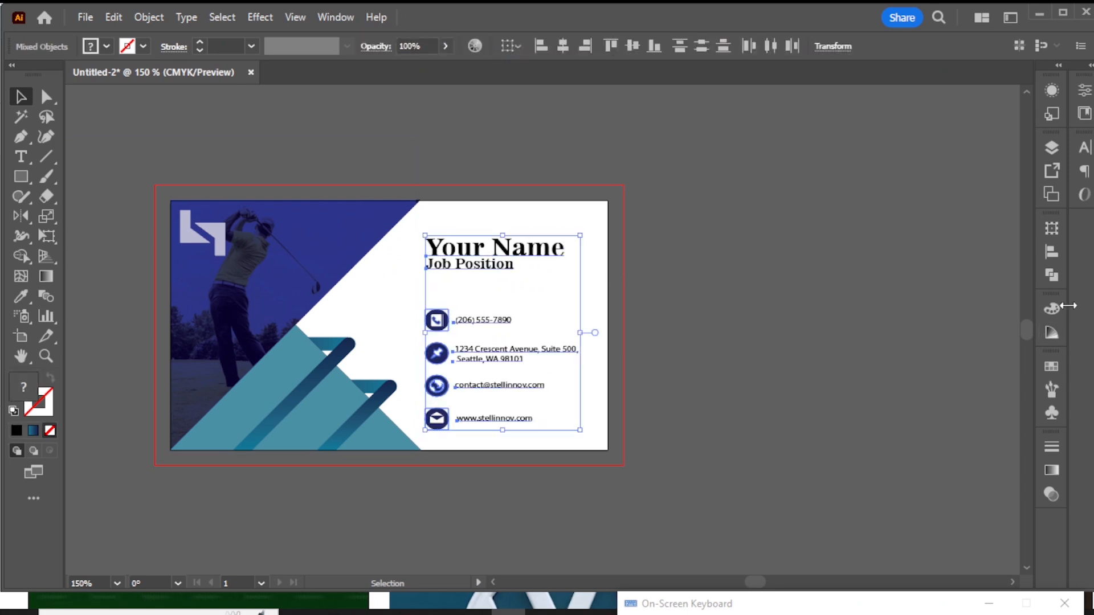
pyautogui.click(1053, 252)
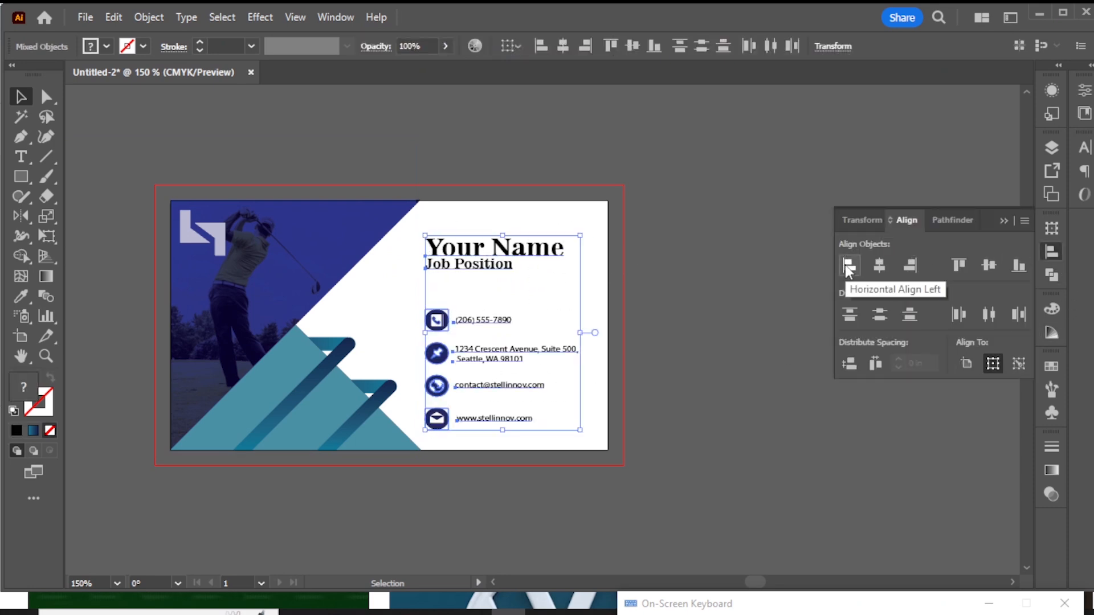
pyautogui.click(597, 278)
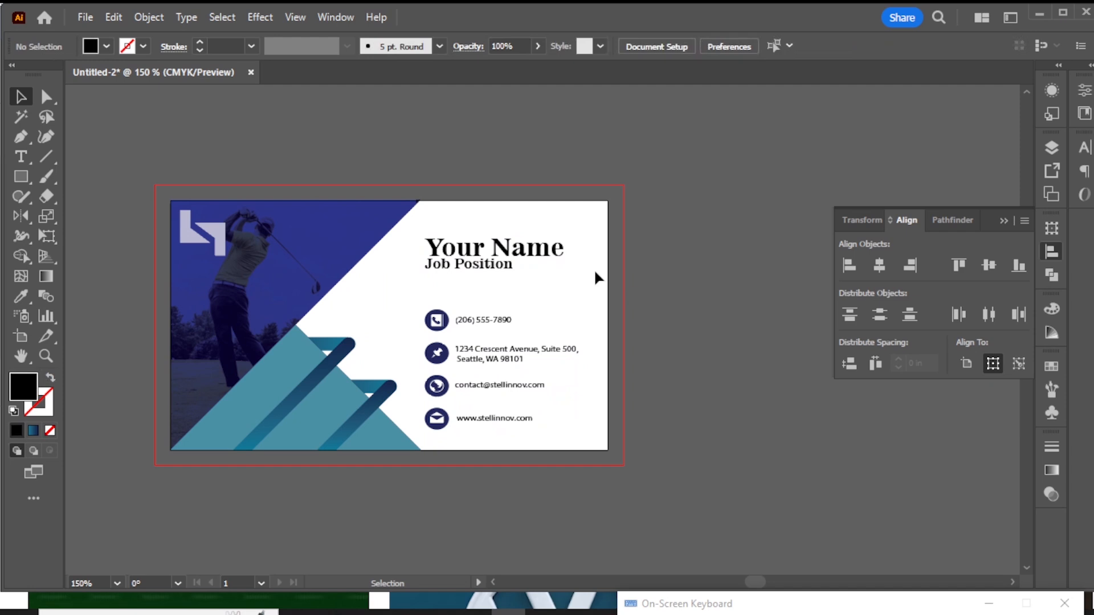
# Draw a small black spacer rectangle between the card's top edge and the name, and copy it straight down to the bottom edge.
pyautogui.click(21, 176)
pyautogui.moveTo(457, 201); pyautogui.dragTo(485, 238)
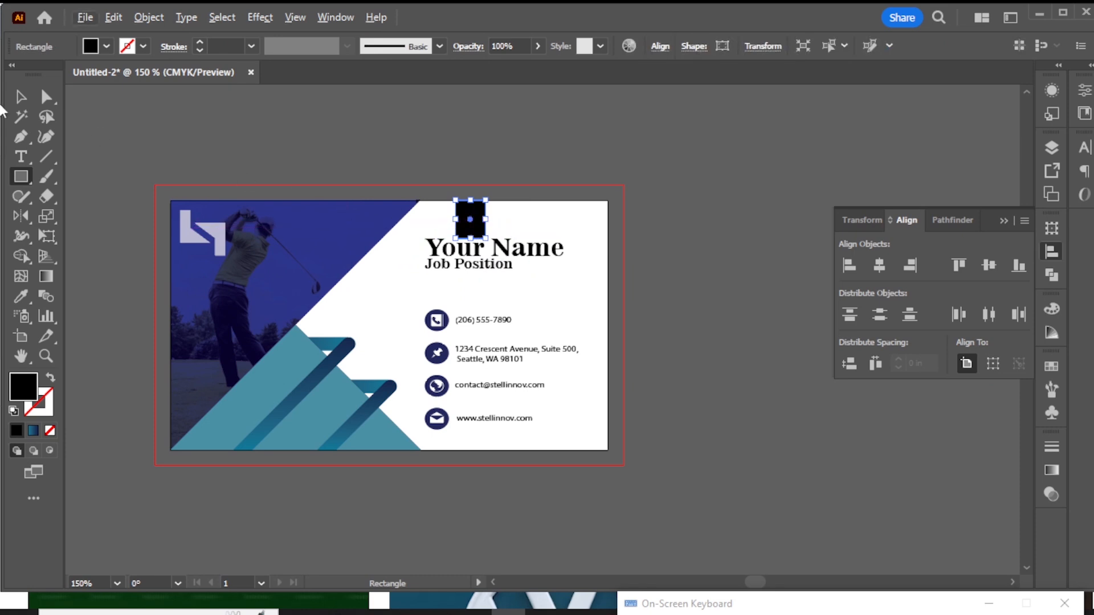
pyautogui.press('v')
pyautogui.moveTo(476, 227); pyautogui.dragTo(481, 436)
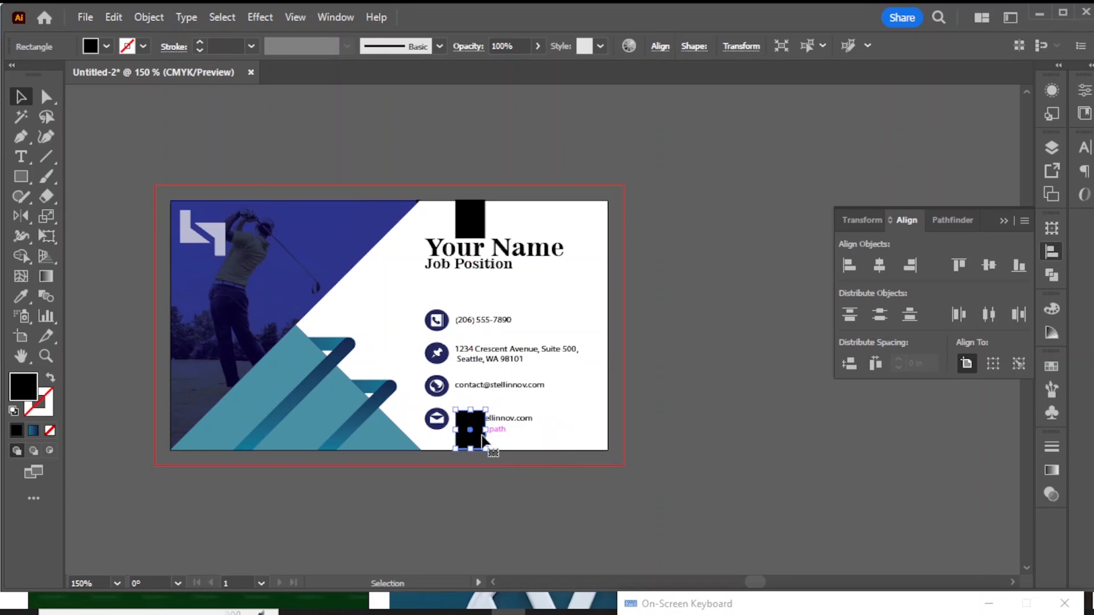
# Move the contact details group slightly up towards the job position, and delete both black spacer rectangles.
pyautogui.click(480, 359)
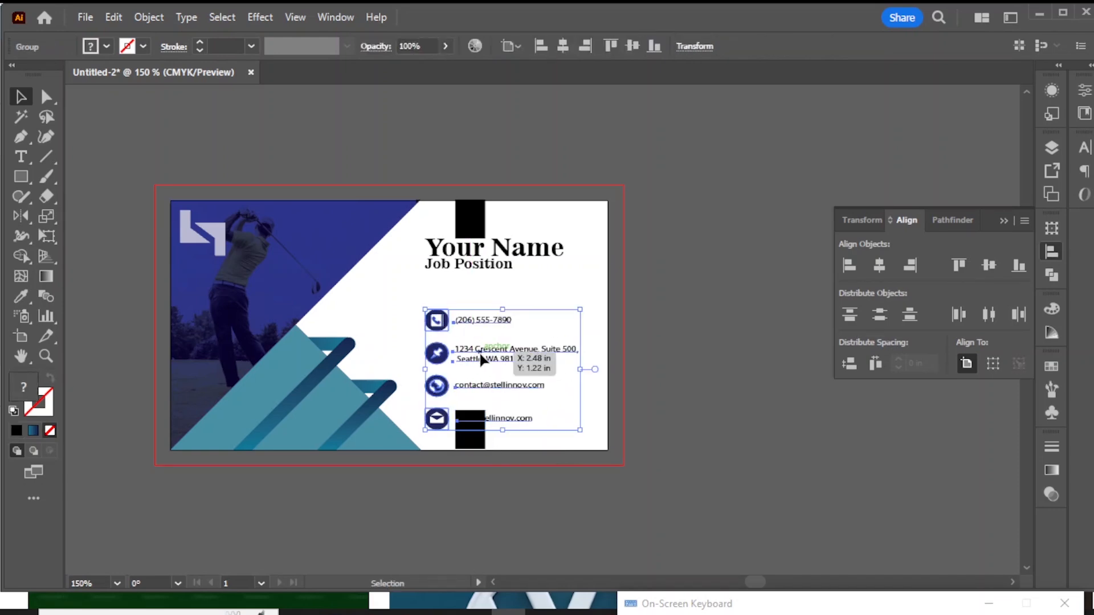
pyautogui.moveTo(480, 359); pyautogui.dragTo(482, 343)
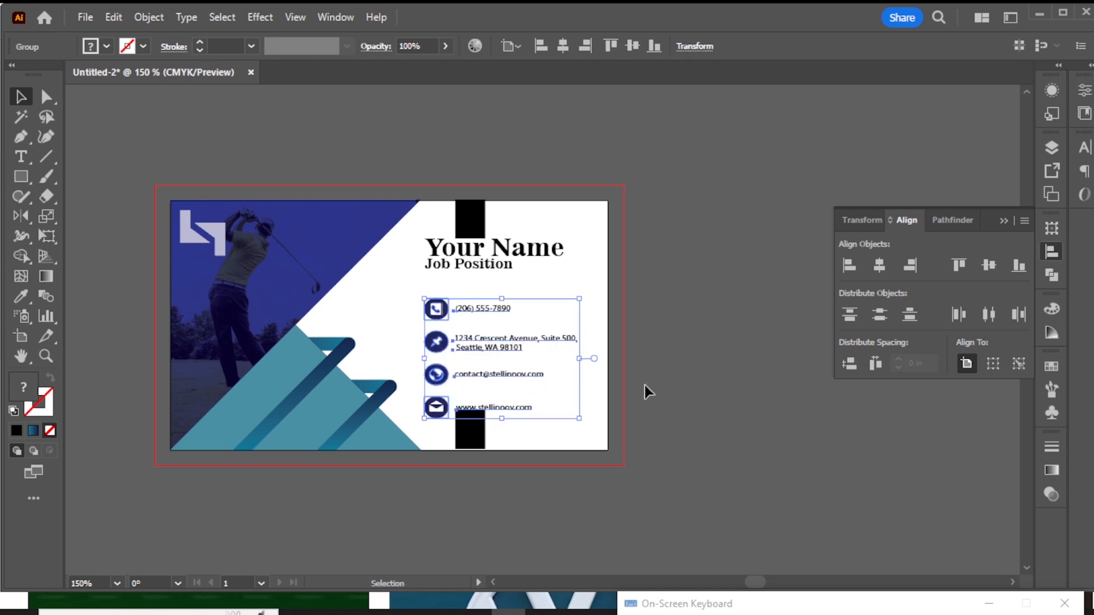
pyautogui.click(660, 247)
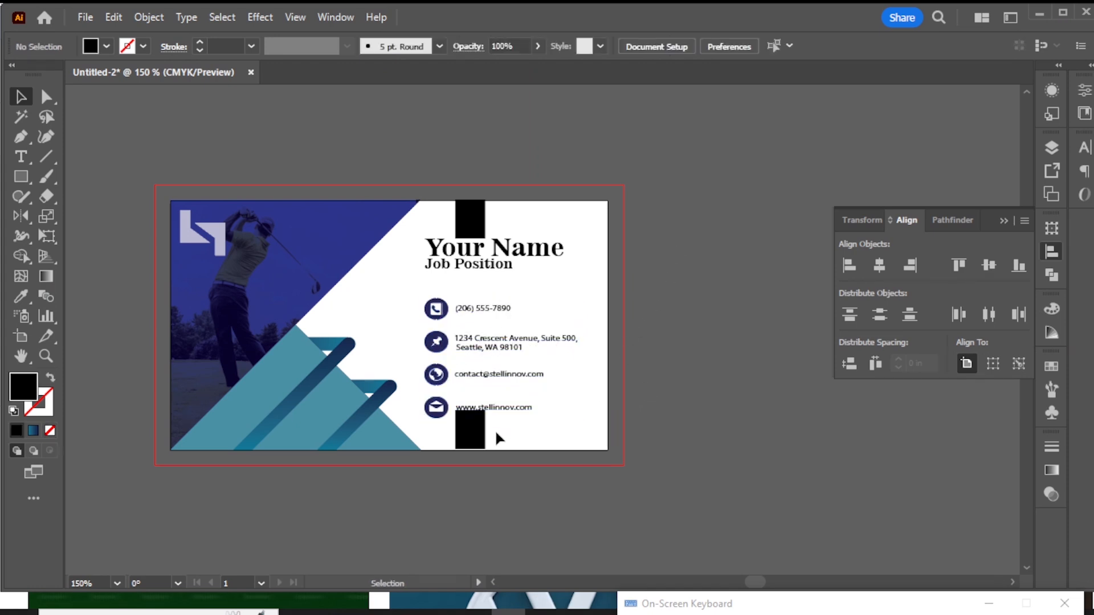
pyautogui.click(470, 435)
pyautogui.keyDown('shift'); pyautogui.click(470, 224); pyautogui.keyUp('shift')
pyautogui.press('Delete')
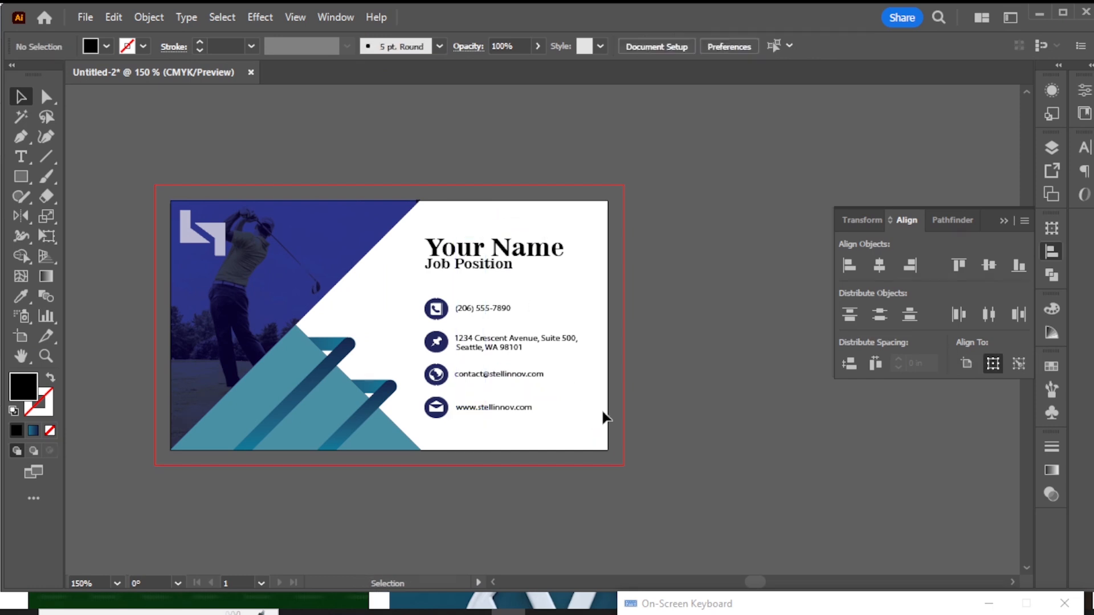
# Draw a rectangle covering the card's full bleed area and fill it with #BC9CA5.
pyautogui.click(21, 177)
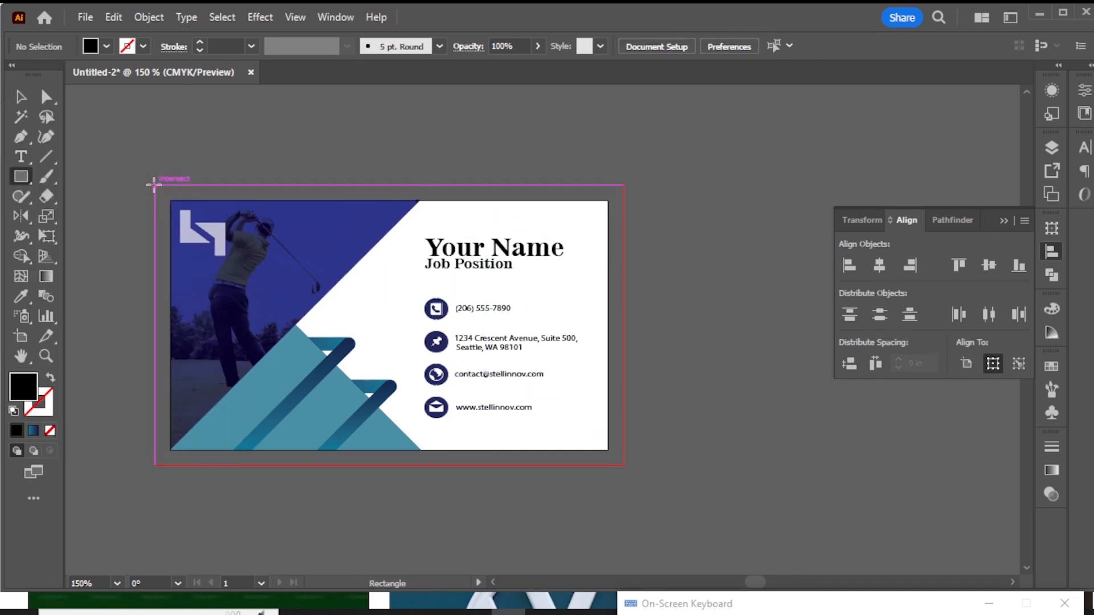
pyautogui.moveTo(154, 184); pyautogui.dragTo(623, 465)
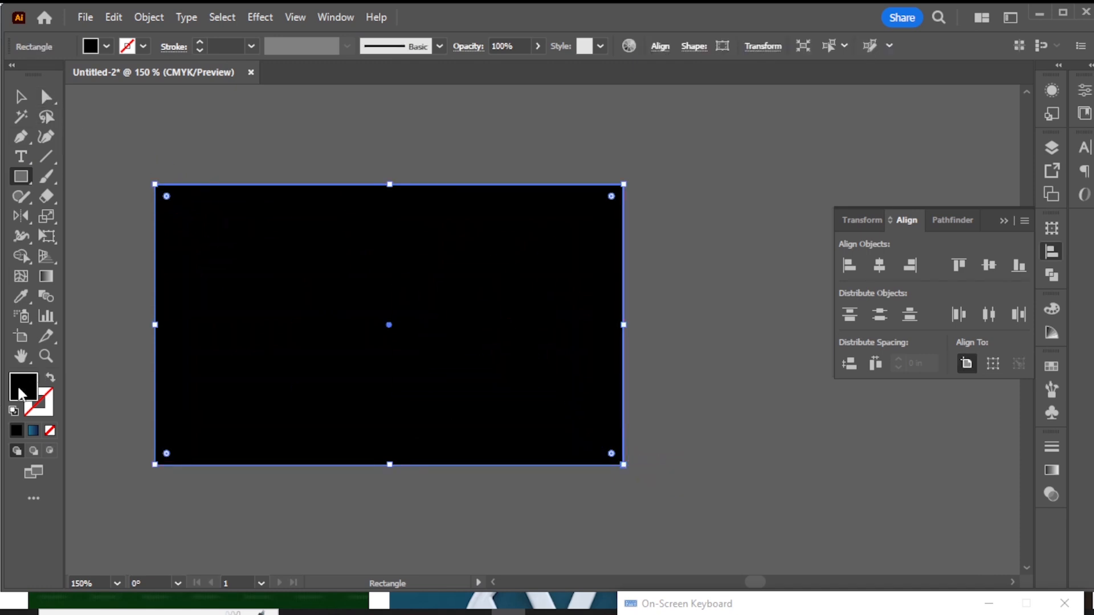
pyautogui.doubleClick(19, 393)
pyautogui.click(678, 199)
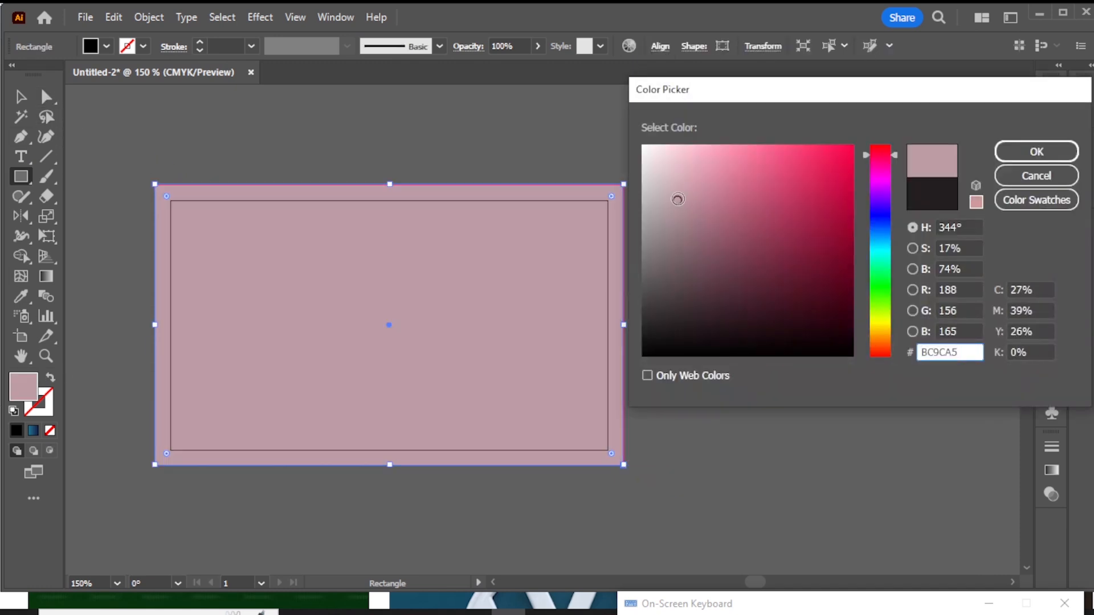
pyautogui.click(1036, 152)
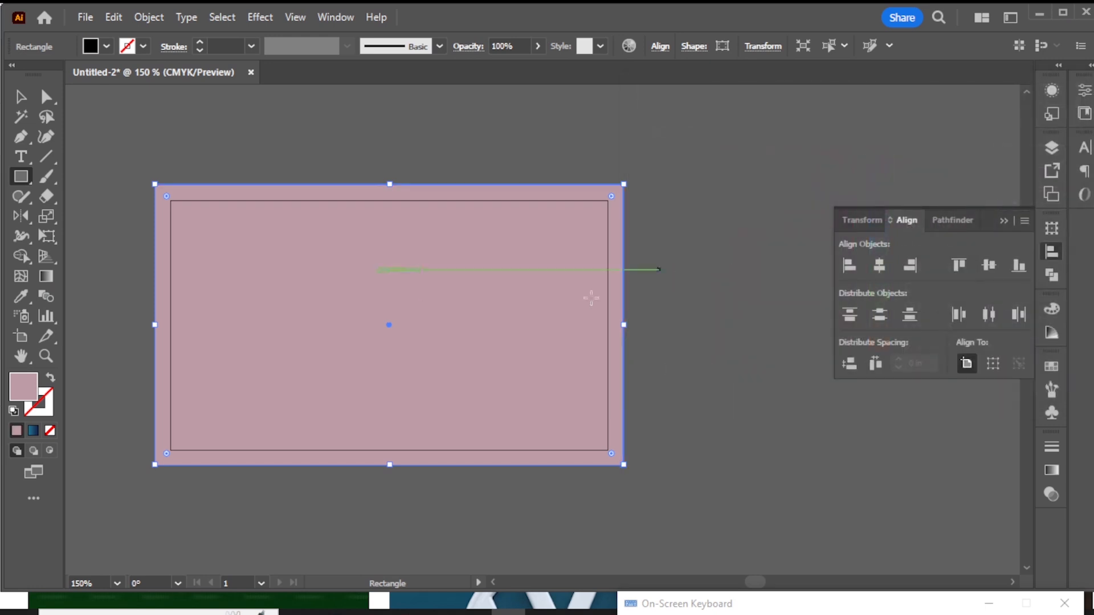
# Send the bleed-sized rectangle behind all other artwork and change its fill to white.
pyautogui.press('v')
pyautogui.rightClick(557, 328)
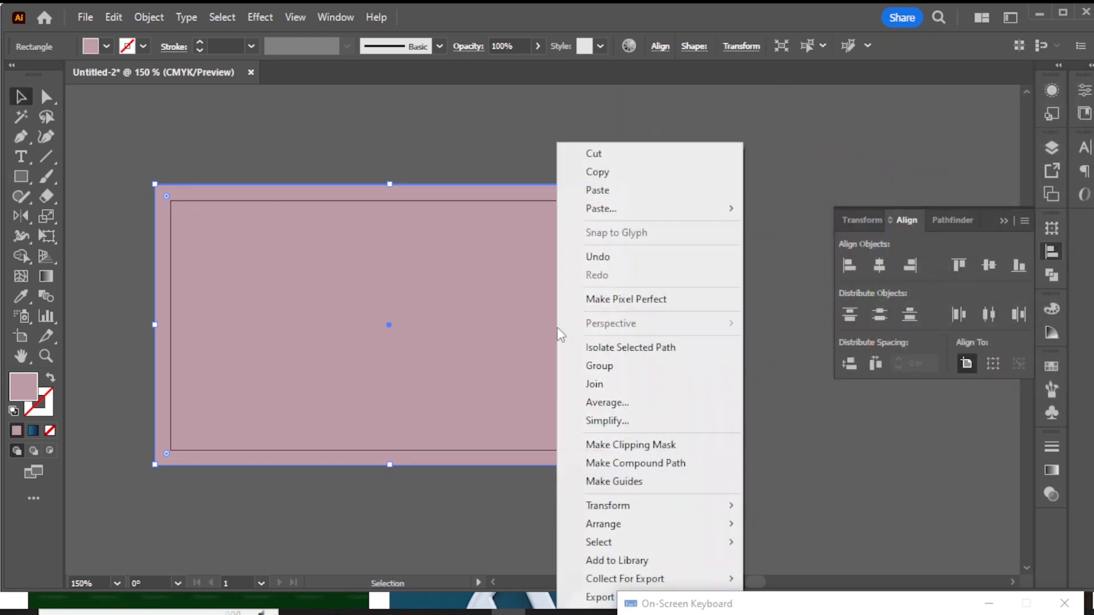
pyautogui.moveTo(623, 522)
pyautogui.click(801, 579)
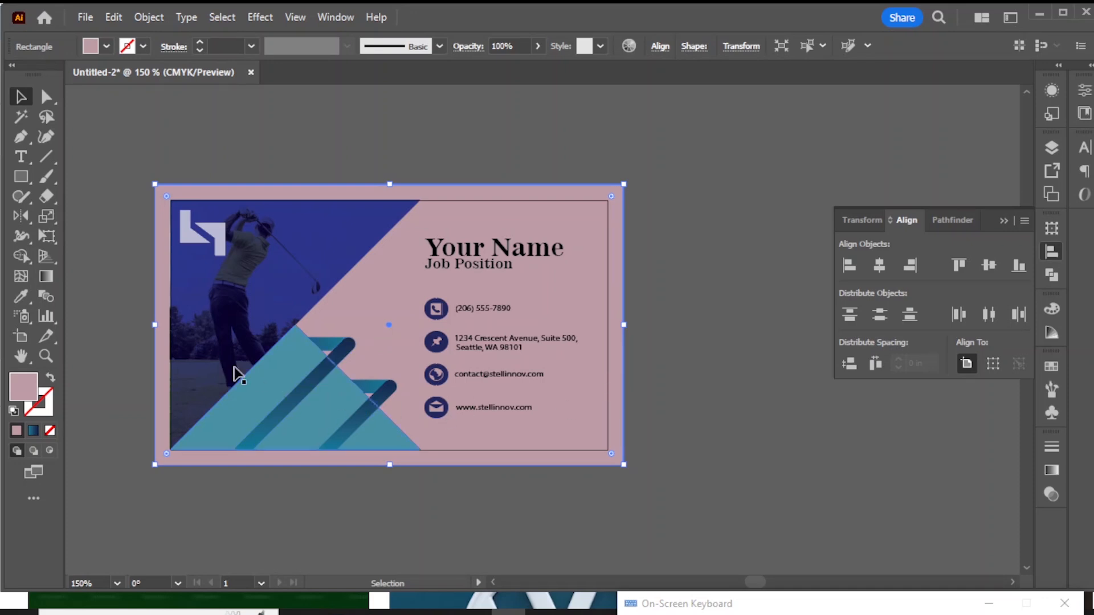
pyautogui.doubleClick(24, 387)
pyautogui.moveTo(650, 169); pyautogui.dragTo(633, 131)
pyautogui.click(1055, 153)
pyautogui.click(661, 451)
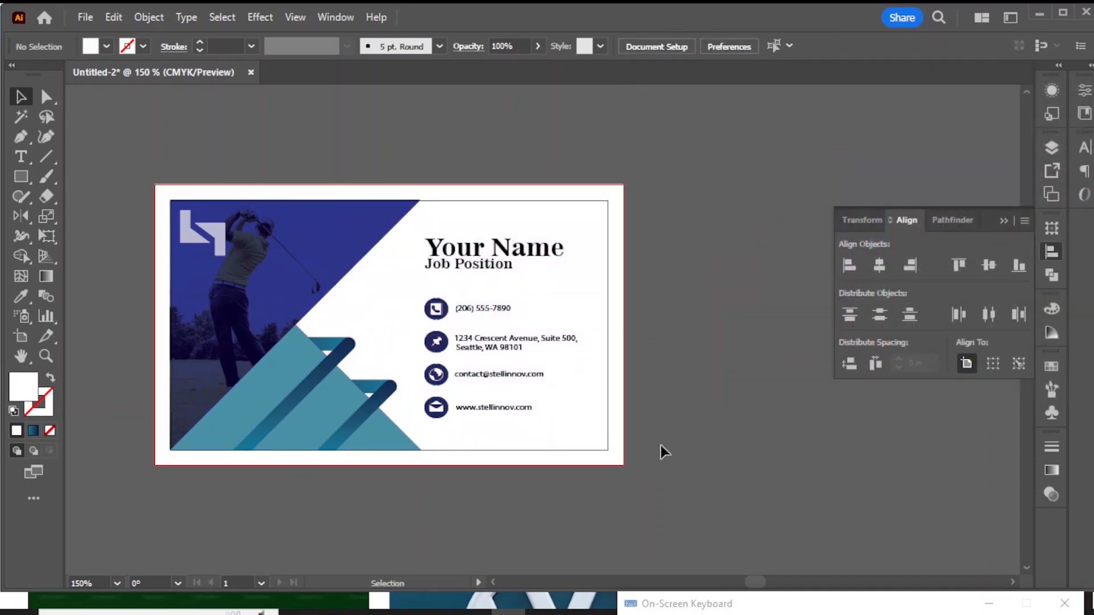
# Draw a white rectangle matching the artboard's edges exactly, inside the bleed area.
pyautogui.click(22, 176)
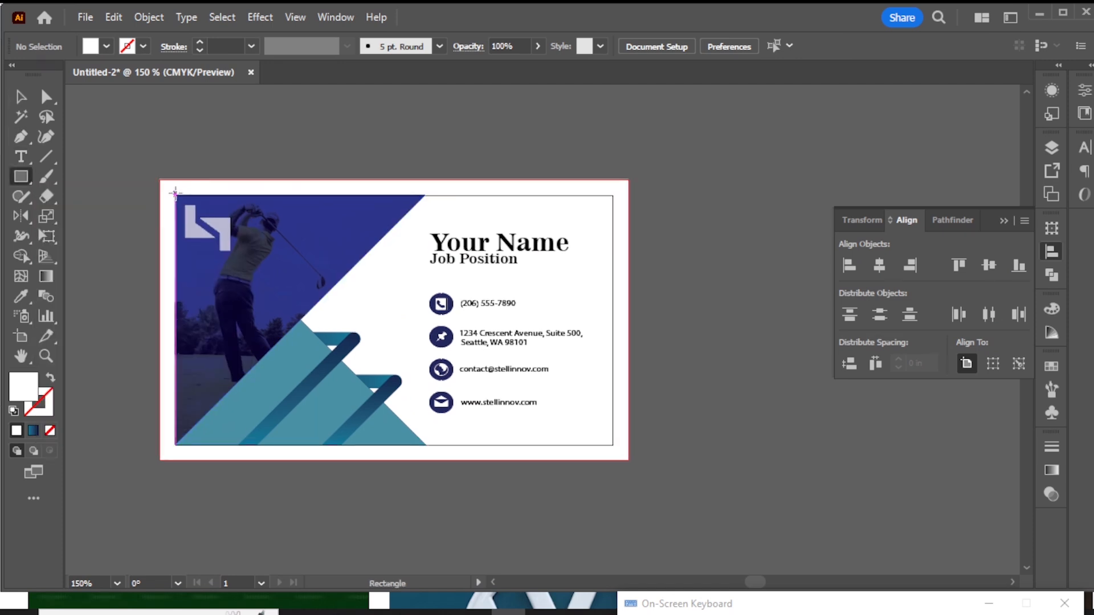
pyautogui.moveTo(175, 194); pyautogui.dragTo(221, 242)
pyautogui.hotkey('ctrl', 'z')
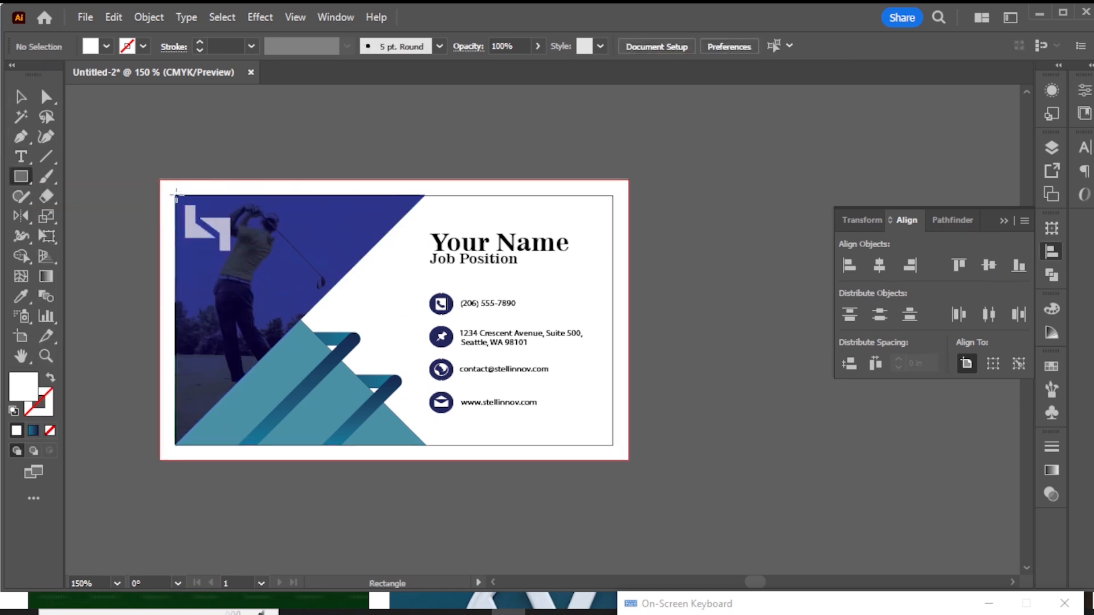
pyautogui.moveTo(176, 194); pyautogui.dragTo(613, 445)
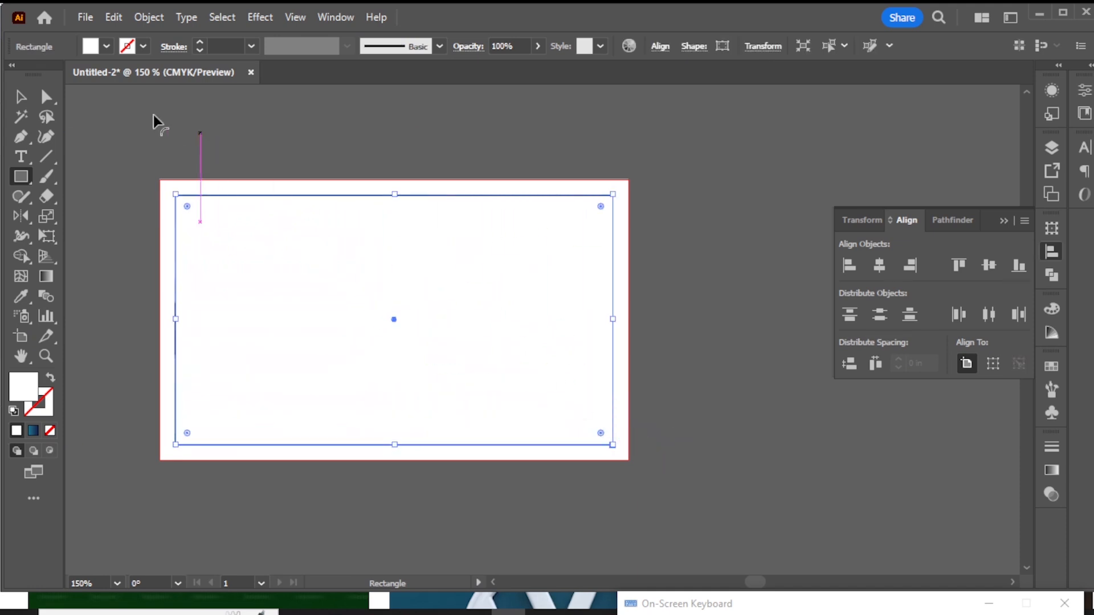
# Create trim marks from the artboard-sized rectangle, and select that rectangle again.
pyautogui.click(20, 98)
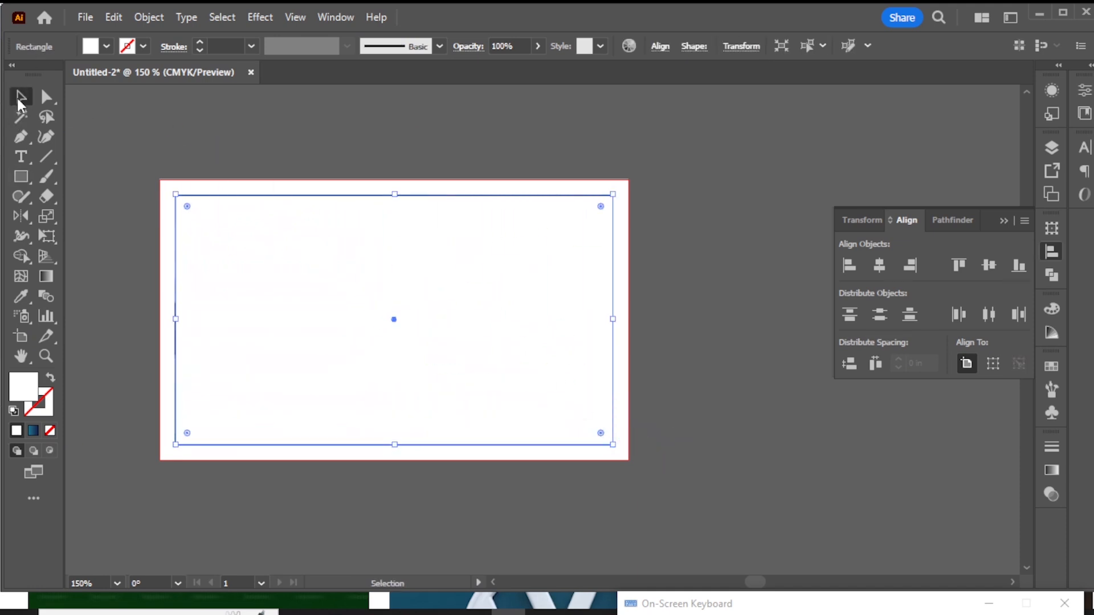
pyautogui.click(114, 17)
pyautogui.moveTo(149, 16)
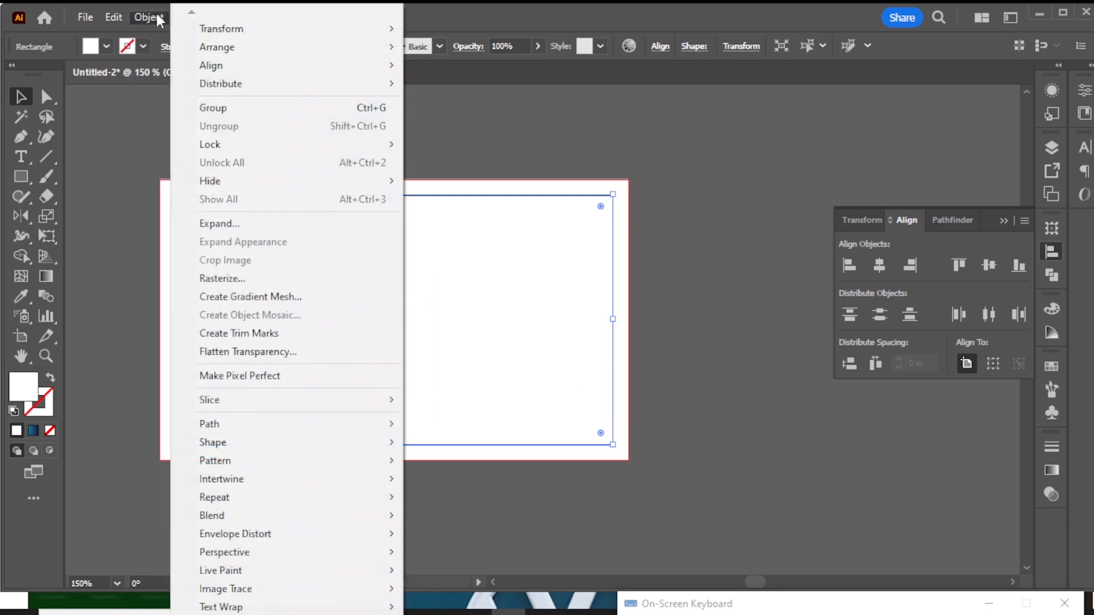
pyautogui.click(285, 334)
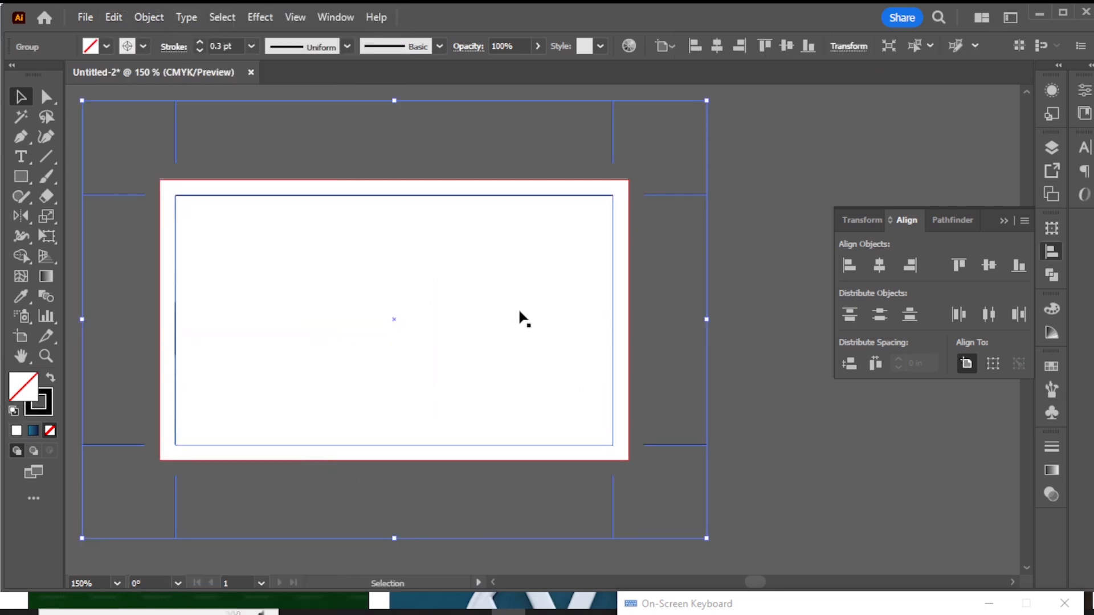
pyautogui.click(744, 210)
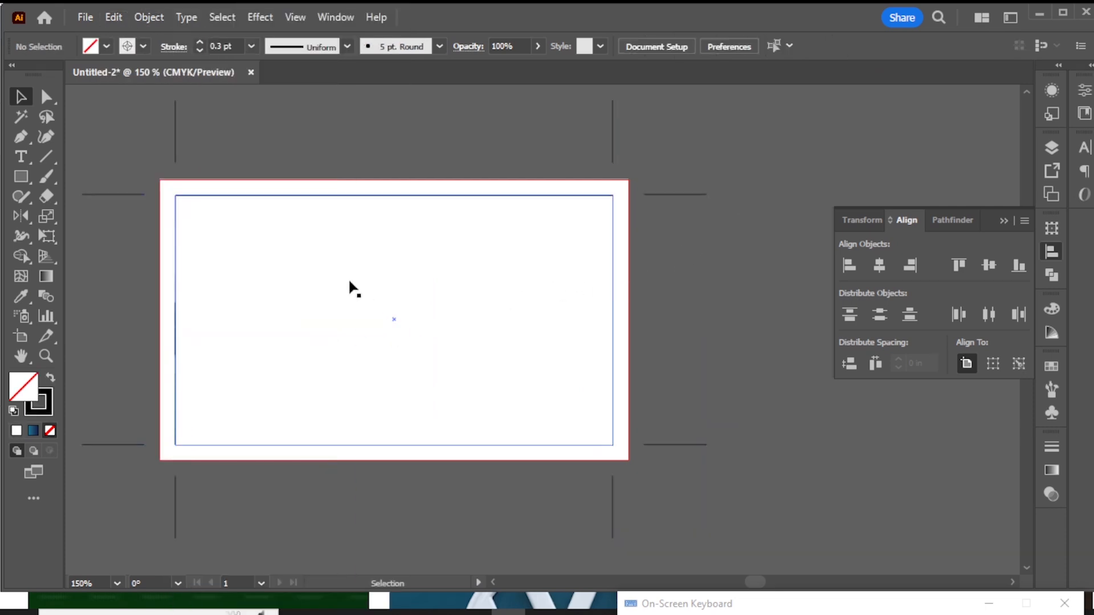
pyautogui.click(490, 195)
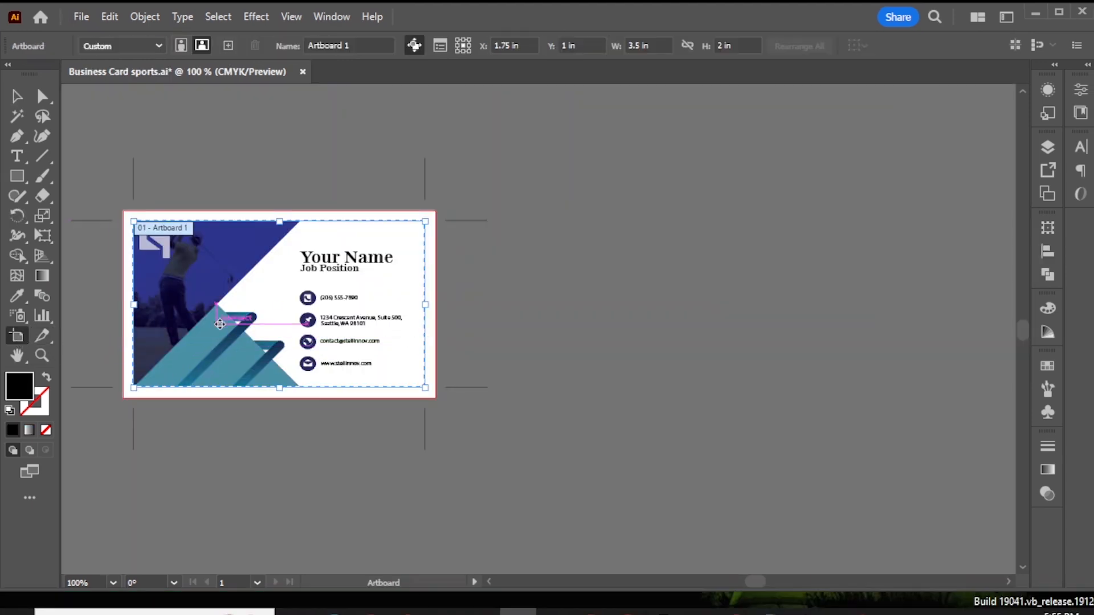
# Duplicate the card's artboard together with its artwork into the empty space to its right.
pyautogui.moveTo(231, 313); pyautogui.dragTo(685, 323)
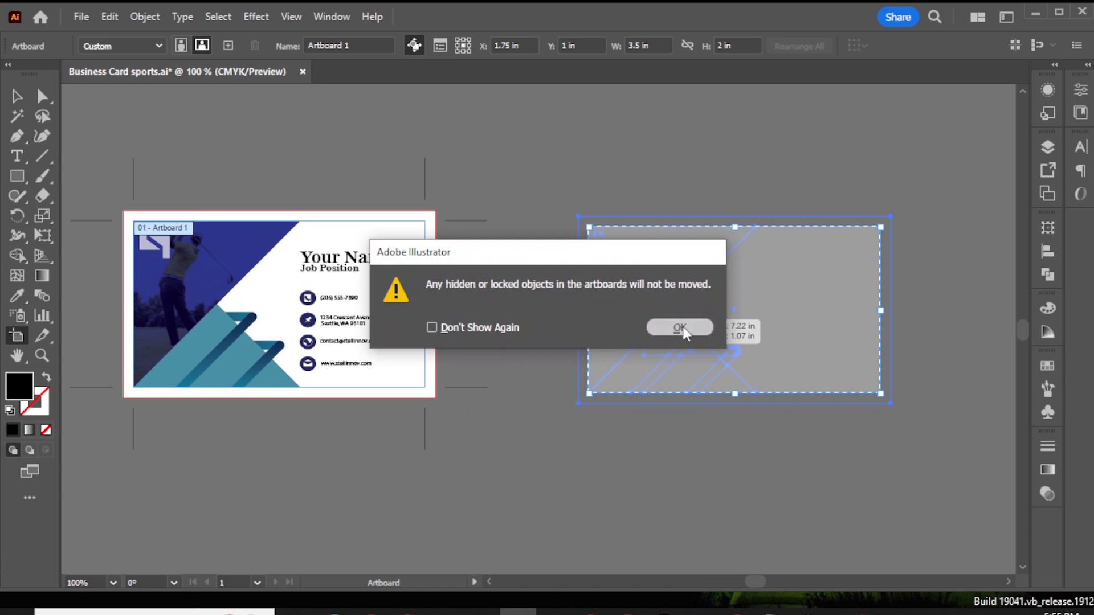
pyautogui.click(679, 327)
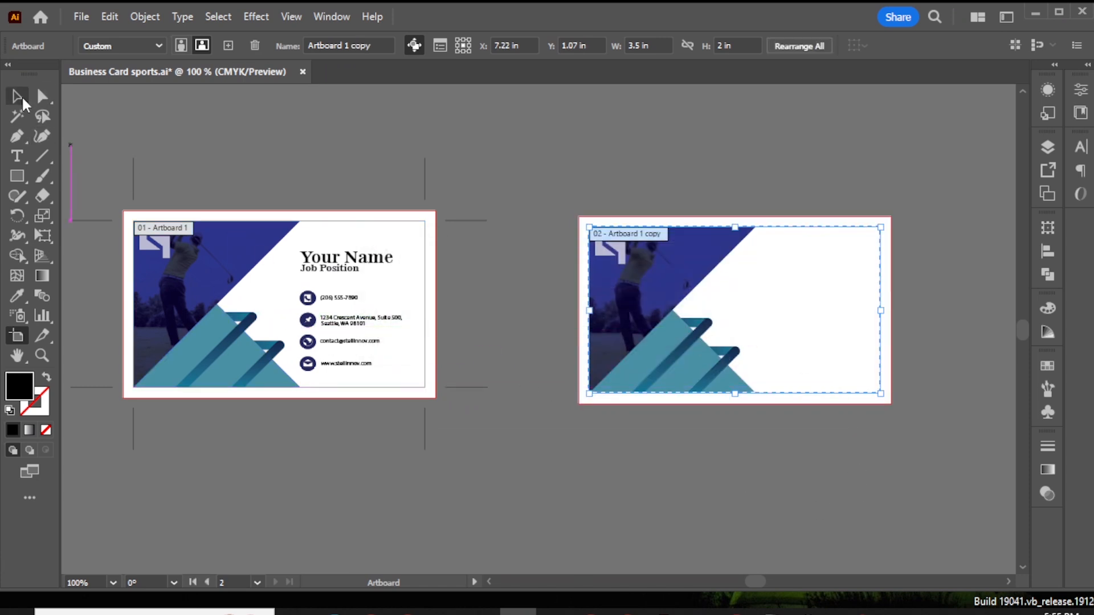
pyautogui.click(17, 95)
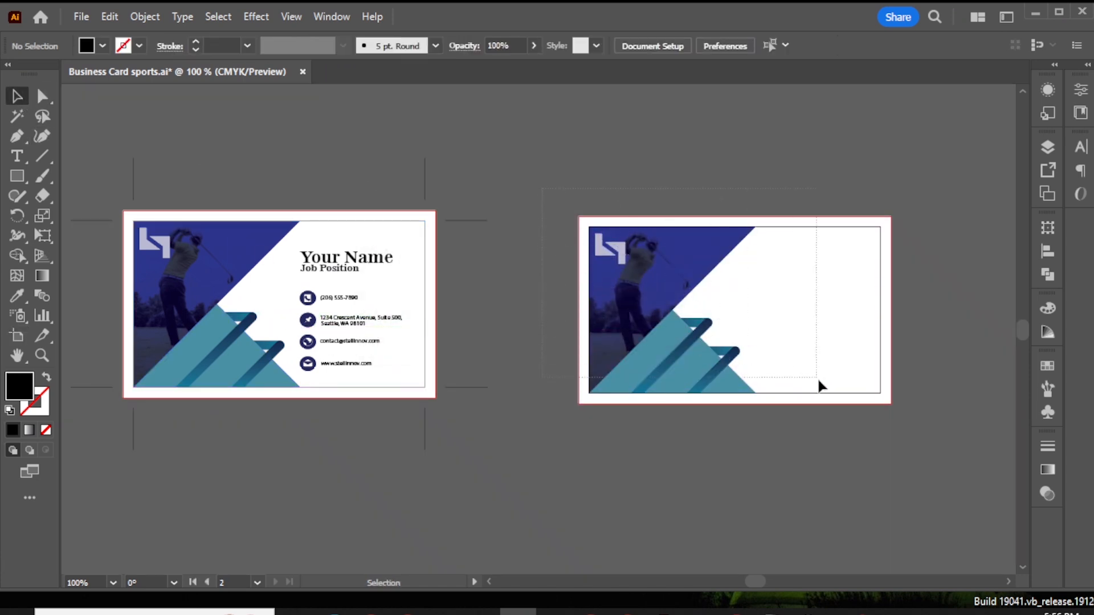
# Reflect all the artwork on the copied artboard across the vertical axis.
pyautogui.moveTo(909, 435); pyautogui.dragTo(753, 302)
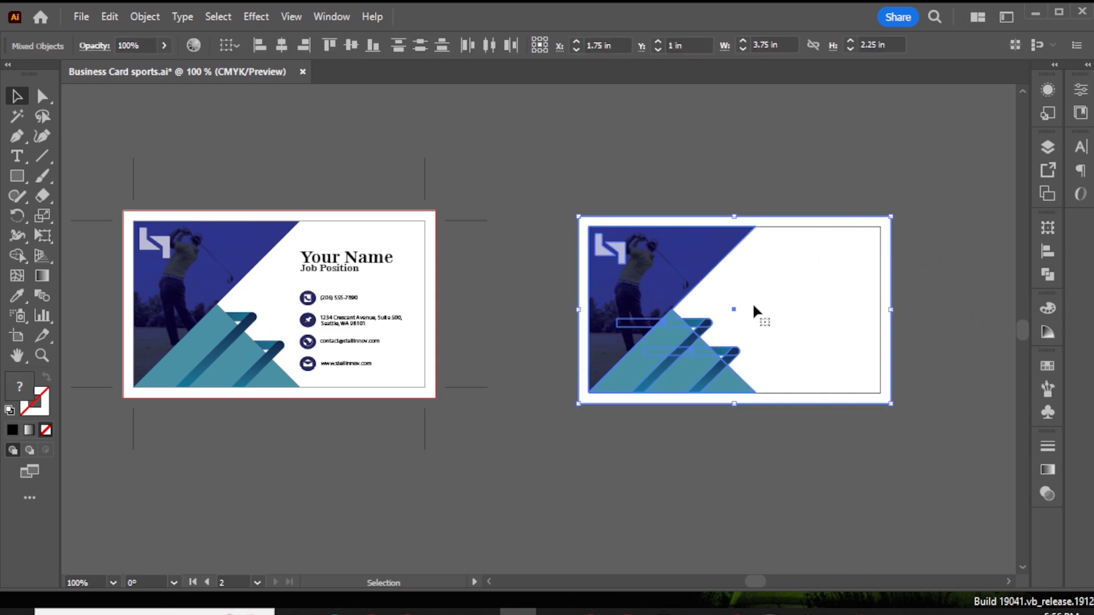
pyautogui.rightClick(752, 302)
pyautogui.moveTo(820, 509)
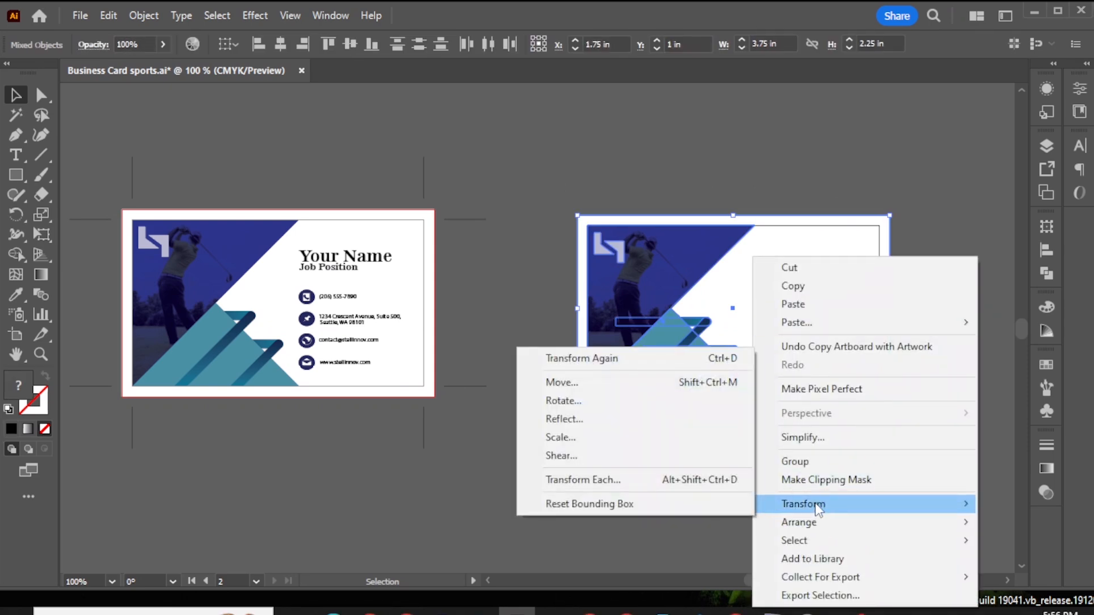
pyautogui.click(586, 425)
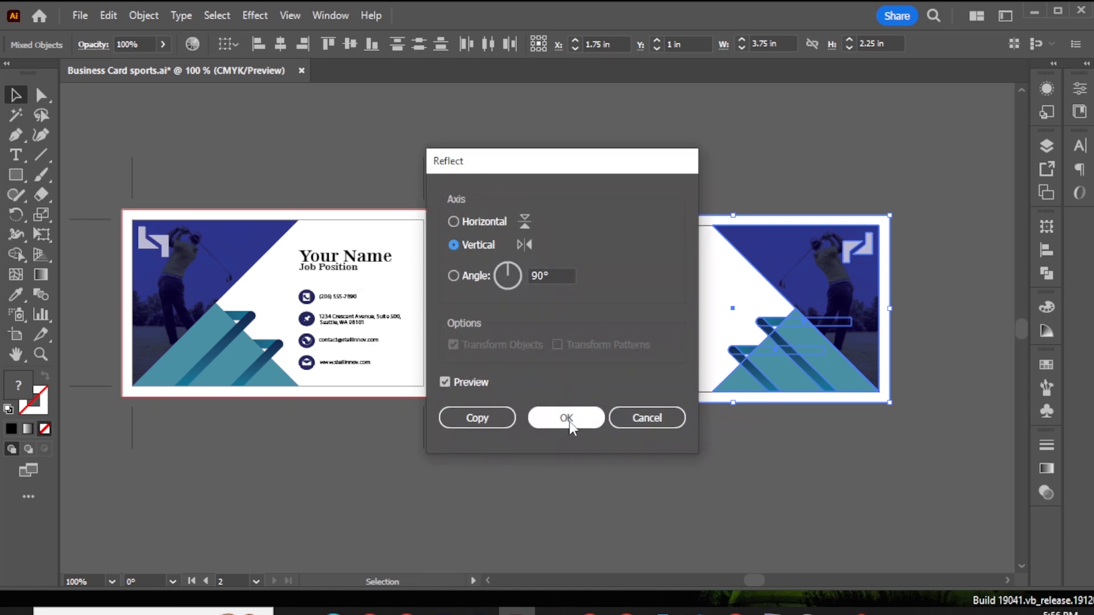
pyautogui.click(566, 417)
pyautogui.click(635, 506)
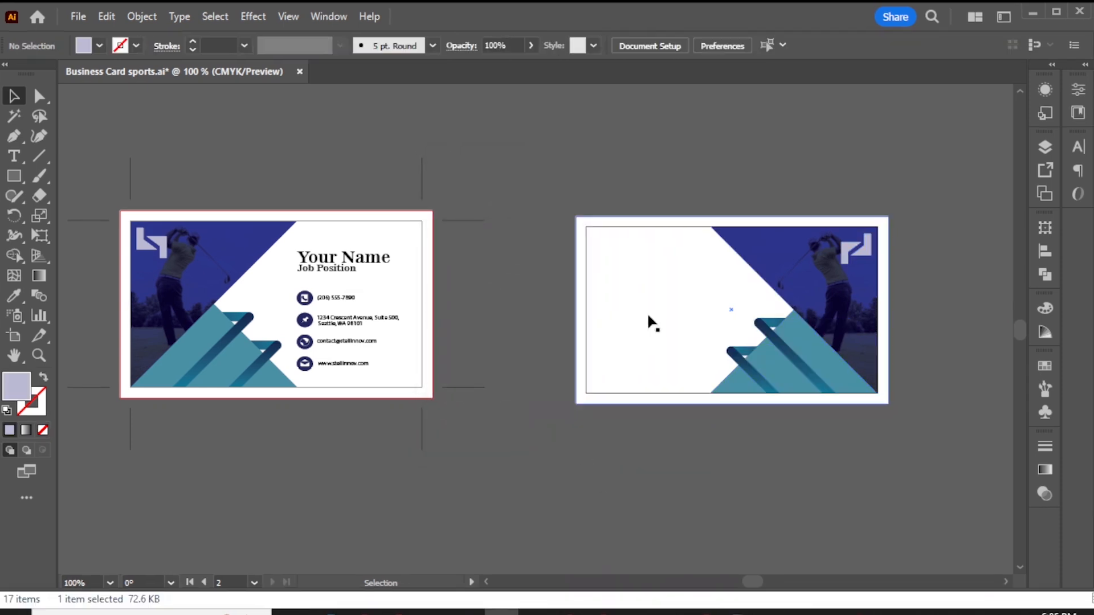
# Move the logo on the second card from the golfer photo to the white area near the left edge.
pyautogui.click(867, 255)
pyautogui.moveTo(865, 254); pyautogui.dragTo(617, 293)
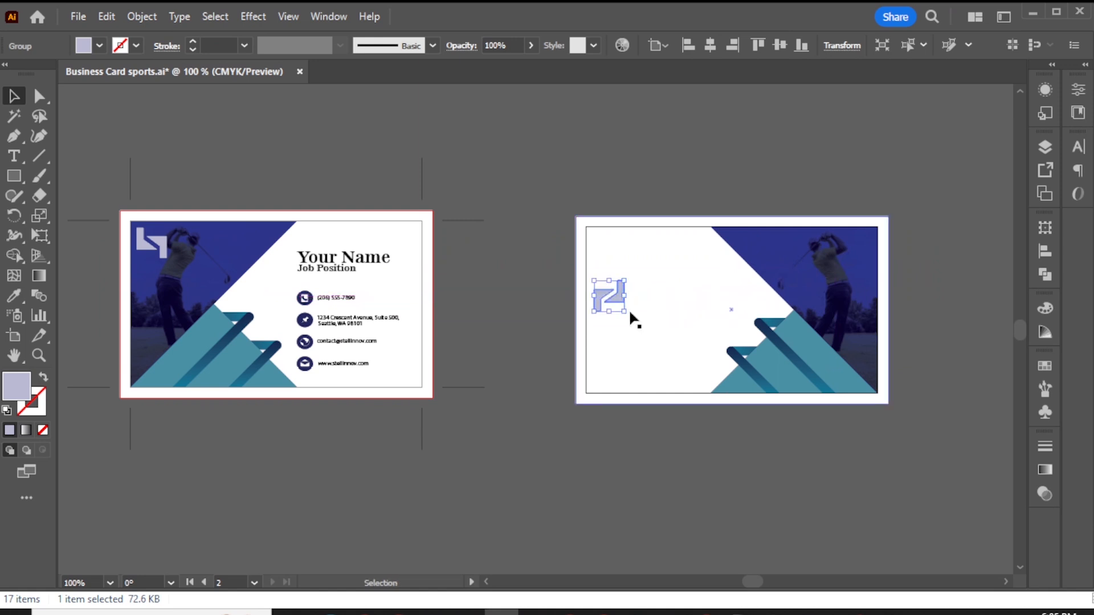
pyautogui.click(635, 327)
# Draw a white spacer rectangle from the bleed's top edge down to the logo, and copy it to the bottom bleed edge.
pyautogui.click(14, 176)
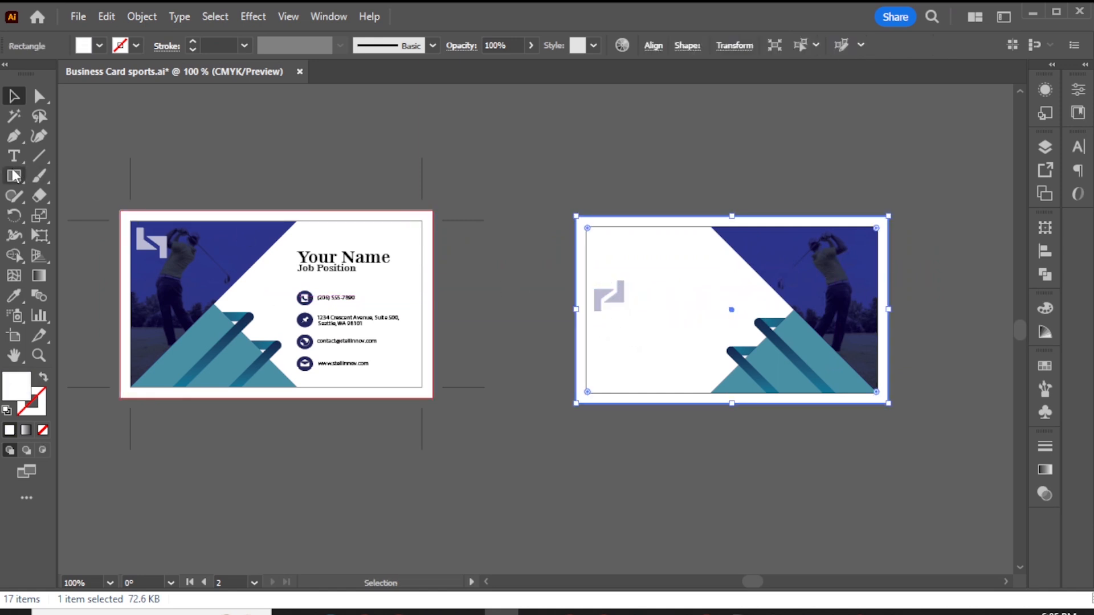
pyautogui.moveTo(594, 217); pyautogui.dragTo(624, 278)
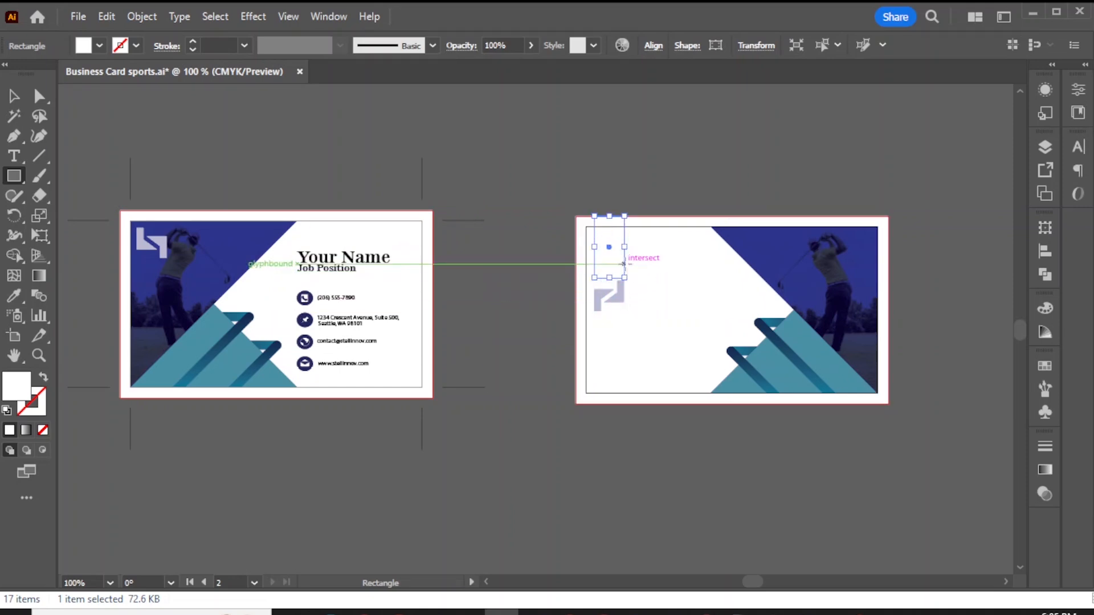
pyautogui.press('v')
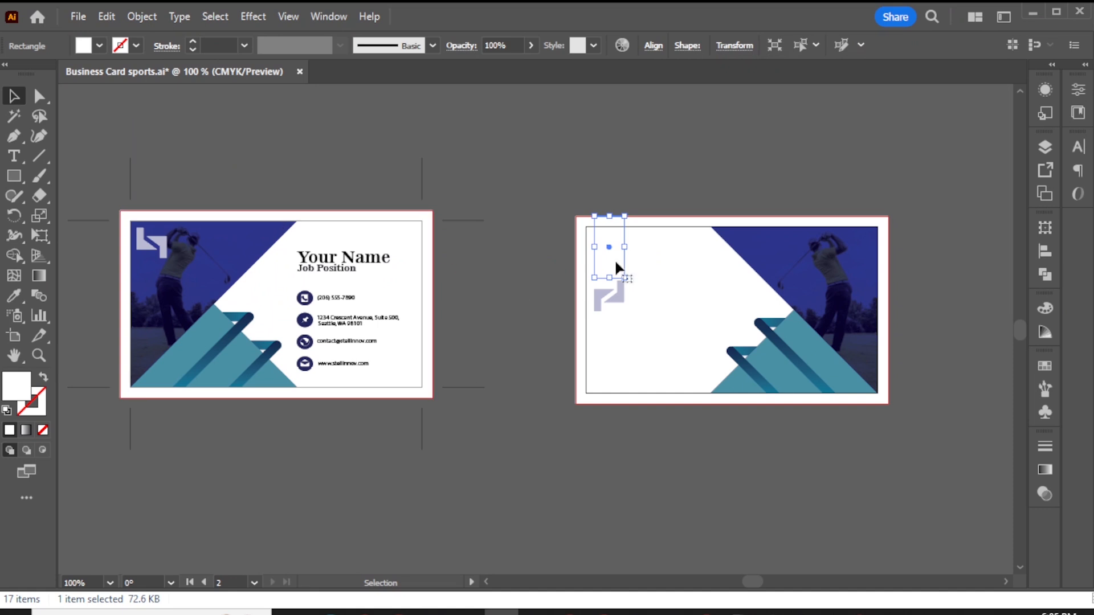
pyautogui.moveTo(614, 259); pyautogui.dragTo(611, 390)
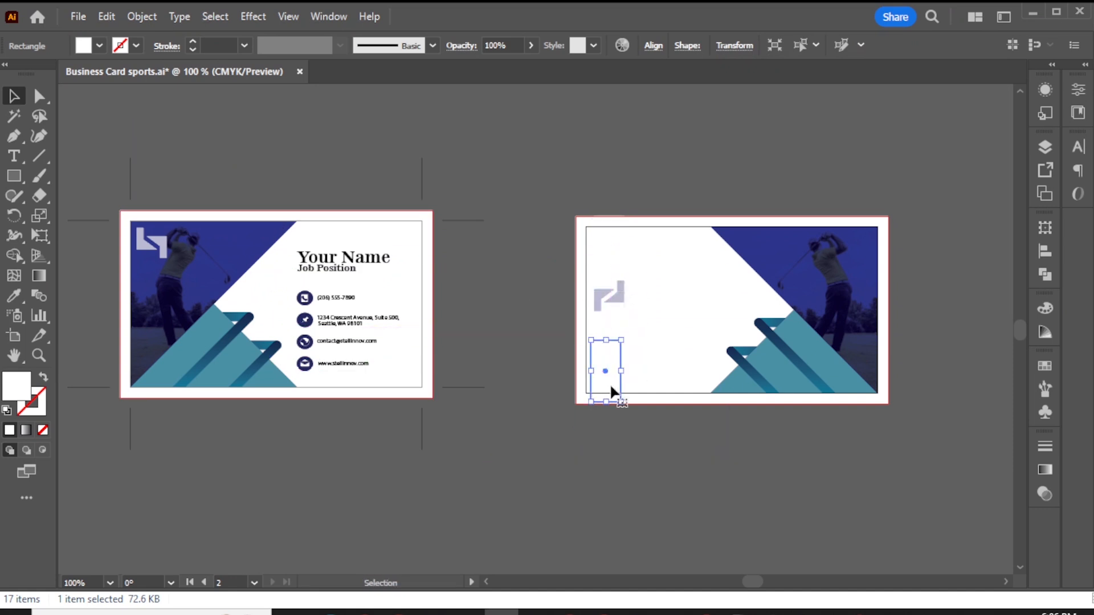
# Fill the lower spacer rectangle on the second card with #6868B5.
pyautogui.doubleClick(16, 386)
pyautogui.click(88, 235)
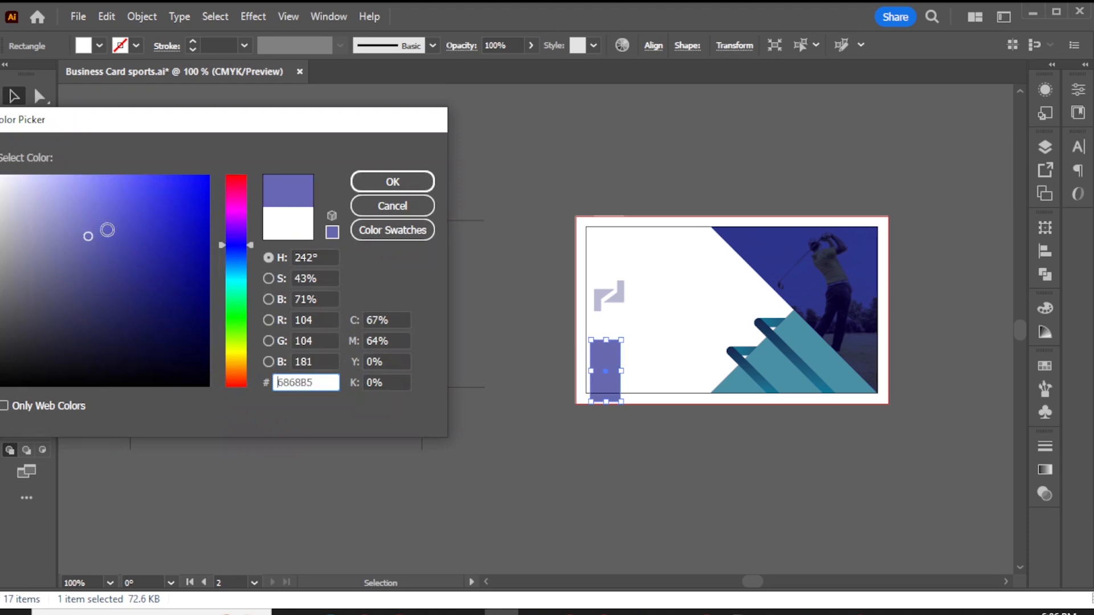
pyautogui.click(392, 182)
# Fill the upper spacer rectangle with #B1B1DD, and shift the lower spacer to line up directly beneath it.
pyautogui.click(615, 262)
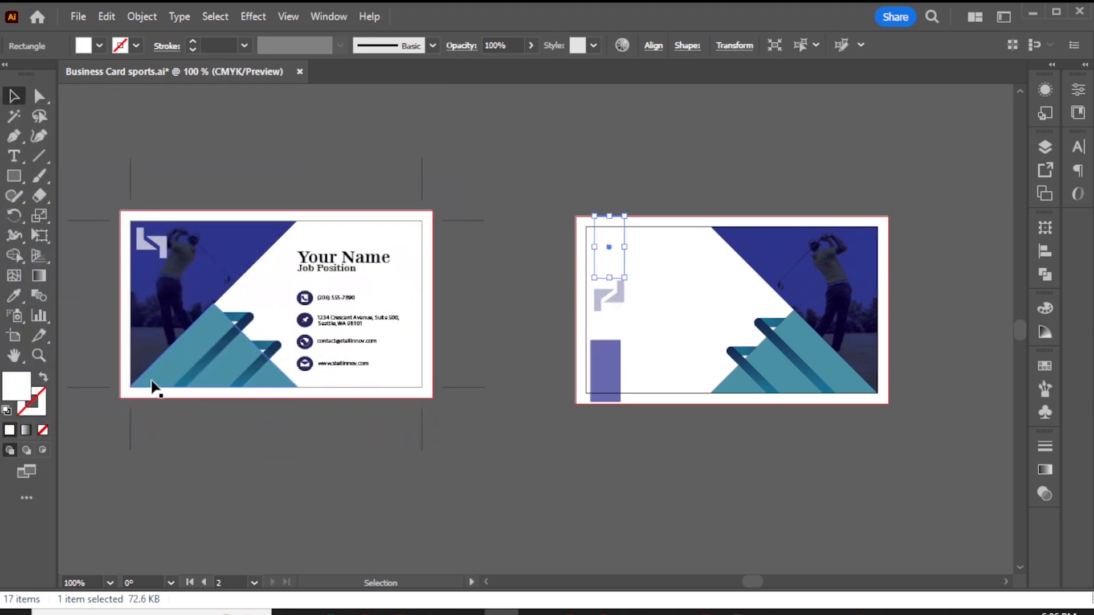
pyautogui.doubleClick(15, 390)
pyautogui.click(40, 203)
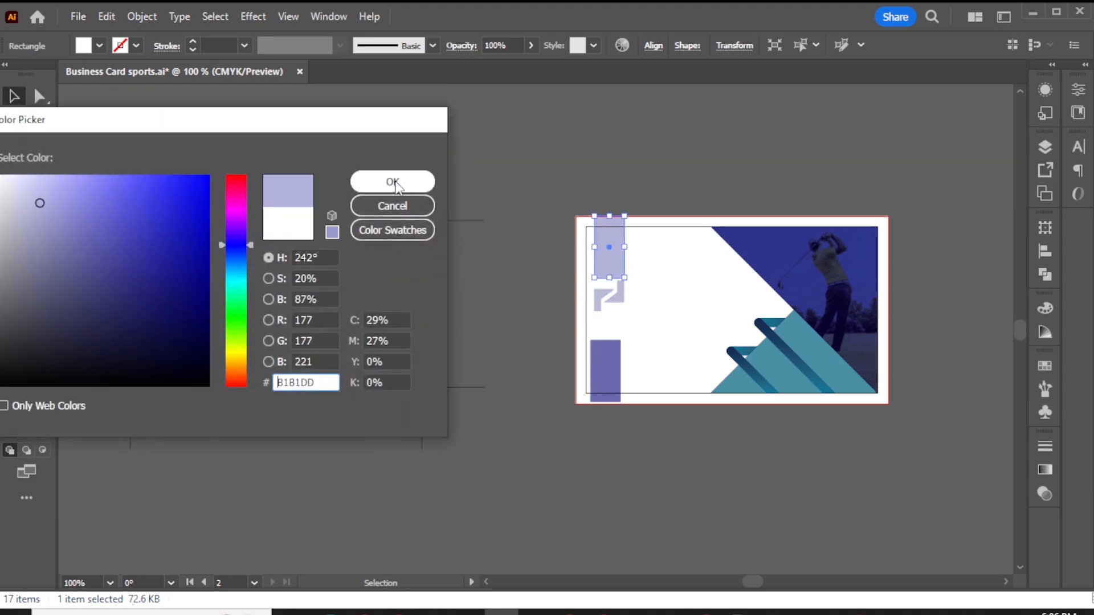
pyautogui.click(392, 181)
pyautogui.moveTo(612, 367); pyautogui.dragTo(614, 369)
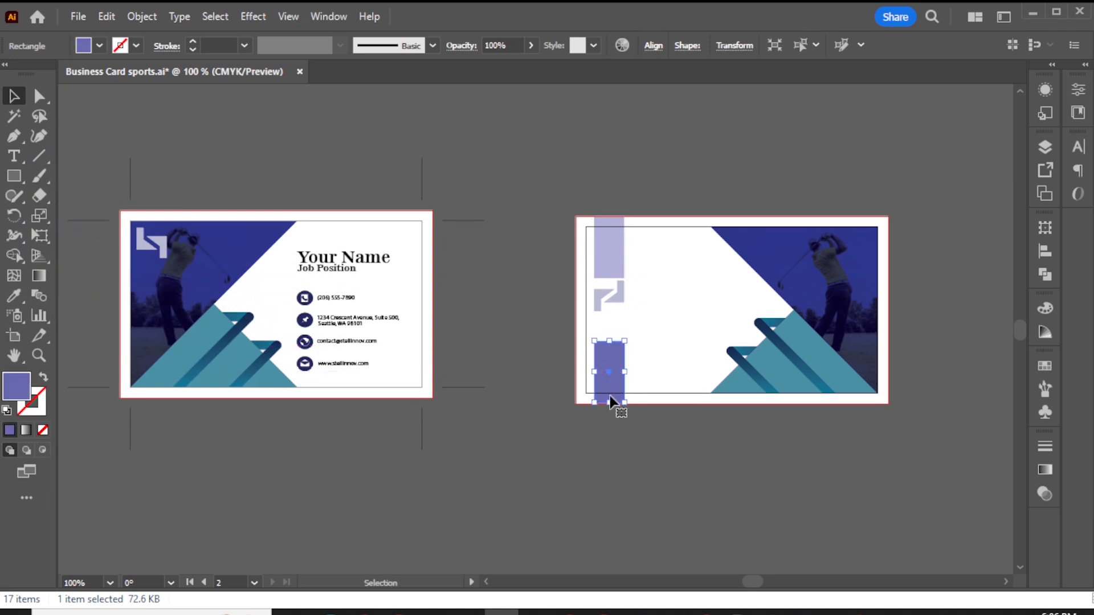
# Nudge the logo on the second card to sit evenly between the two spacer rectangles, and delete both spacers.
pyautogui.moveTo(620, 302); pyautogui.dragTo(618, 305)
pyautogui.click(661, 439)
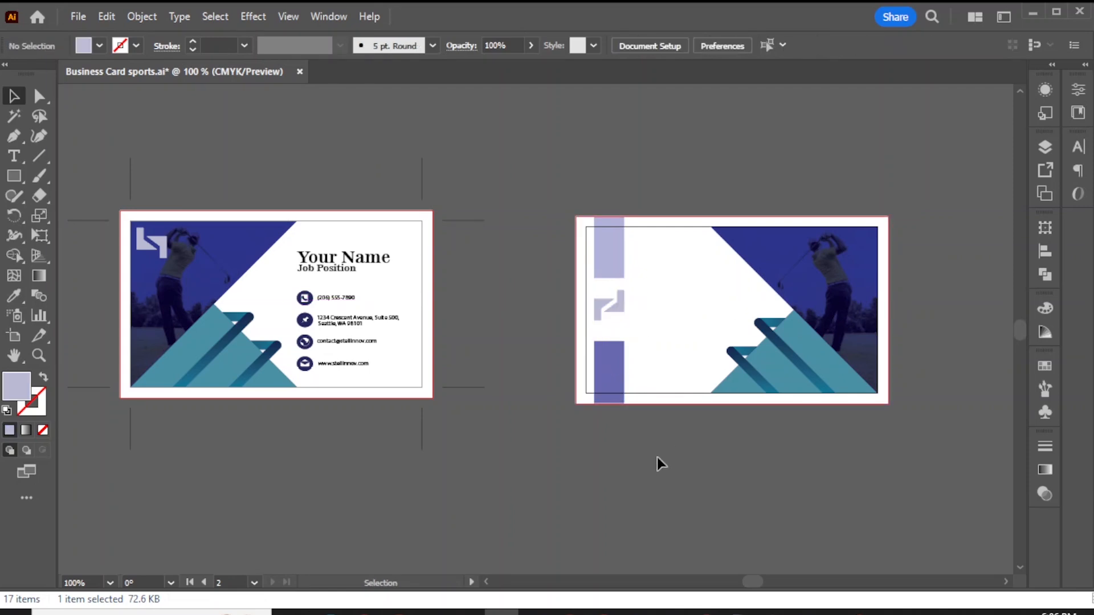
pyautogui.click(613, 363)
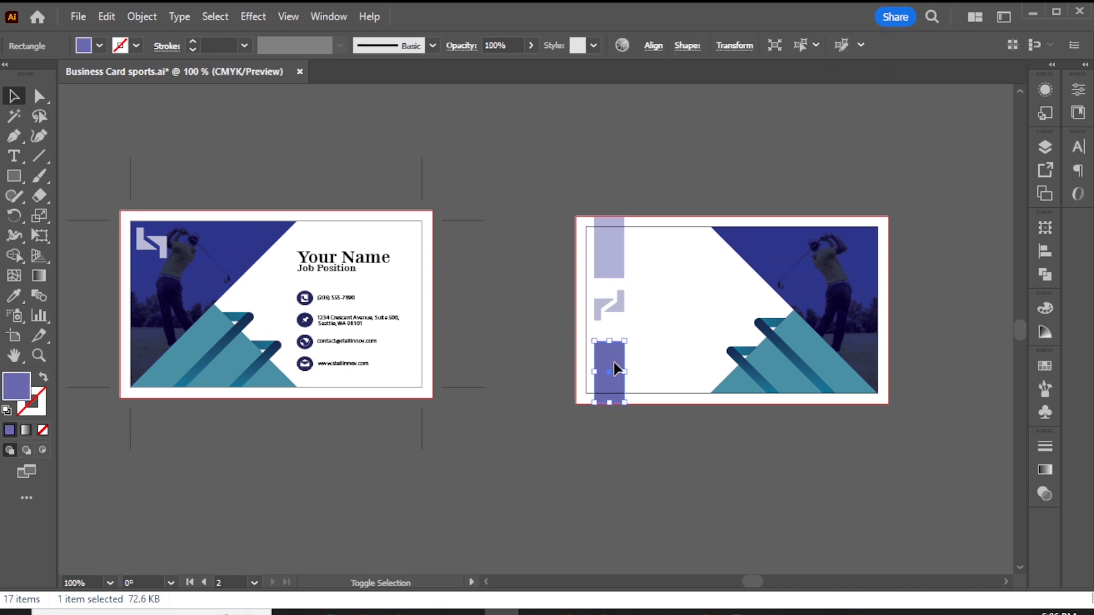
pyautogui.keyDown('shift'); pyautogui.click(612, 259); pyautogui.keyUp('shift')
pyautogui.press('Delete')
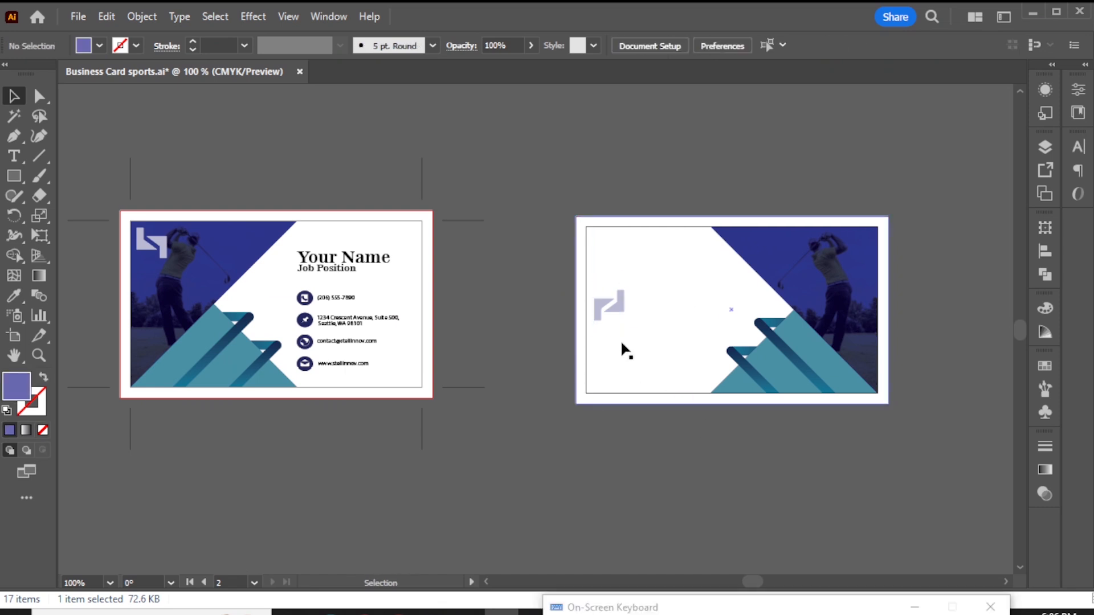
# Recolor the second card's logo with the dark blue sampled from the card's upper triangle using the Eyedropper.
pyautogui.click(609, 306)
pyautogui.press('i')
pyautogui.click(806, 318)
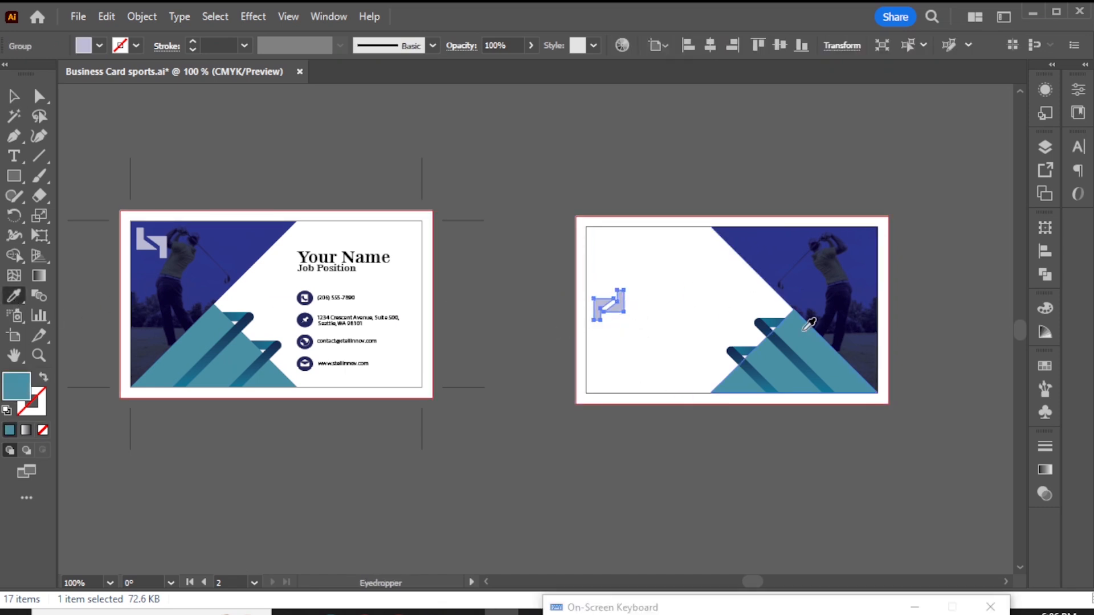
pyautogui.click(790, 251)
pyautogui.click(15, 97)
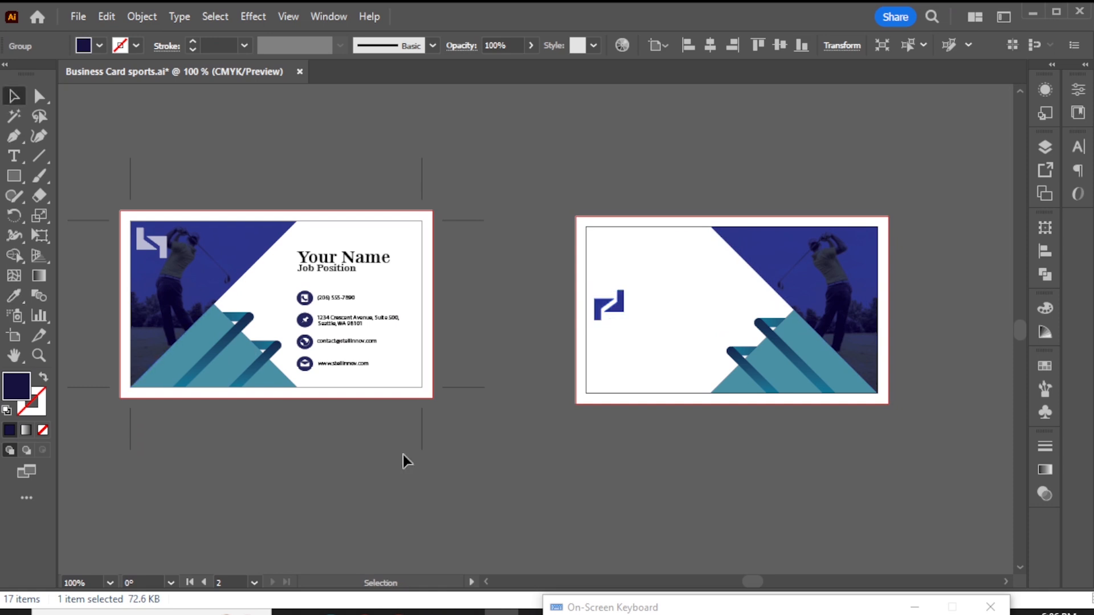
pyautogui.click(405, 460)
# Add a two-line text reading "Company Name" beside the logo on the second card.
pyautogui.click(15, 157)
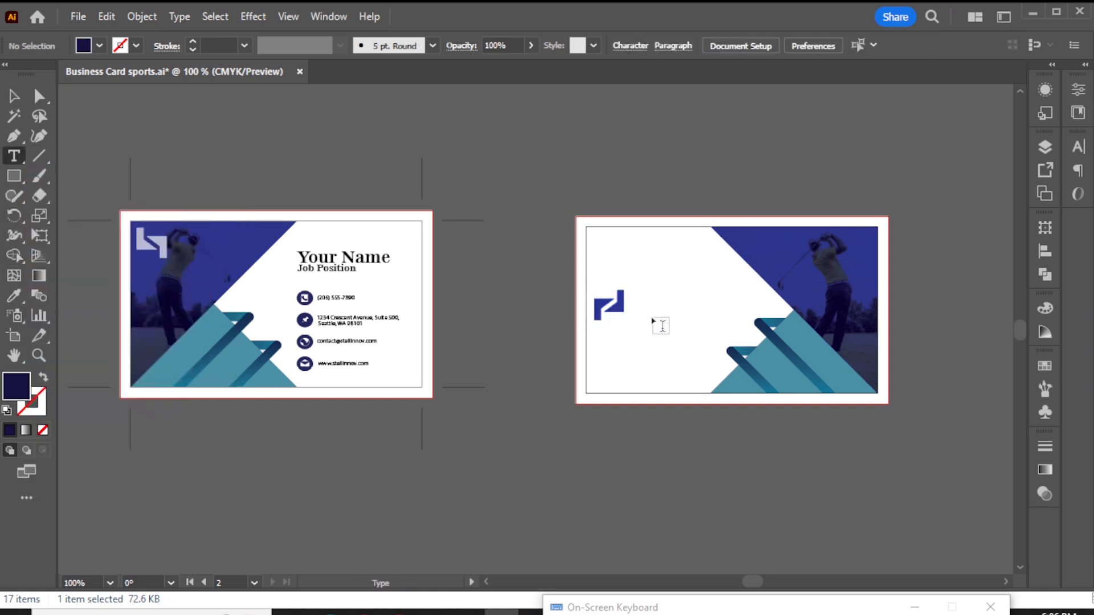
pyautogui.click(630, 288)
pyautogui.write('co')
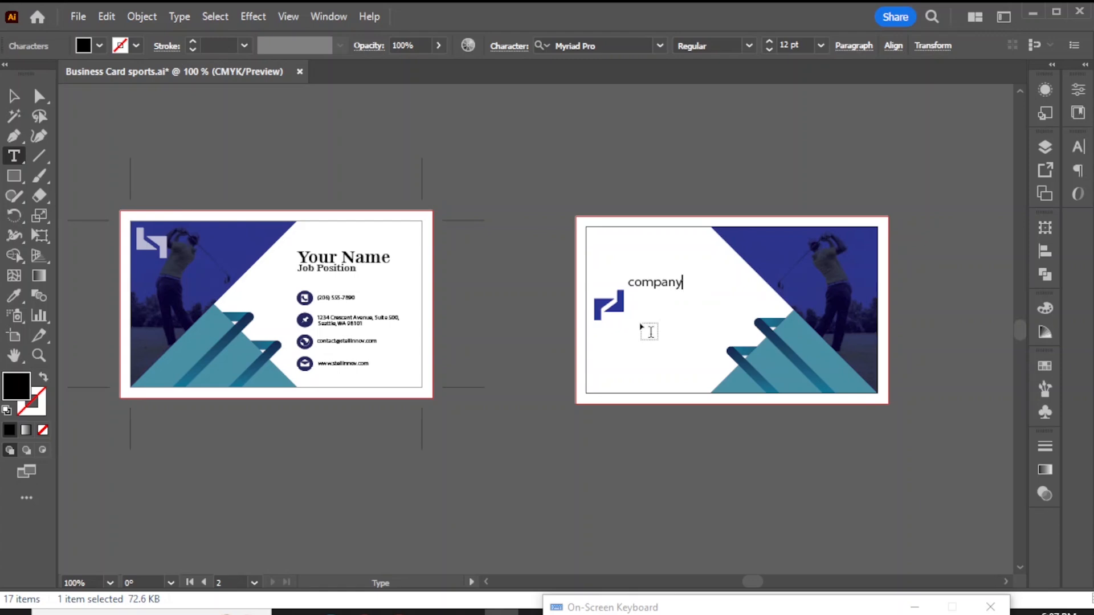
pyautogui.write('mpany')
pyautogui.press('Return')
pyautogui.write('NamC')
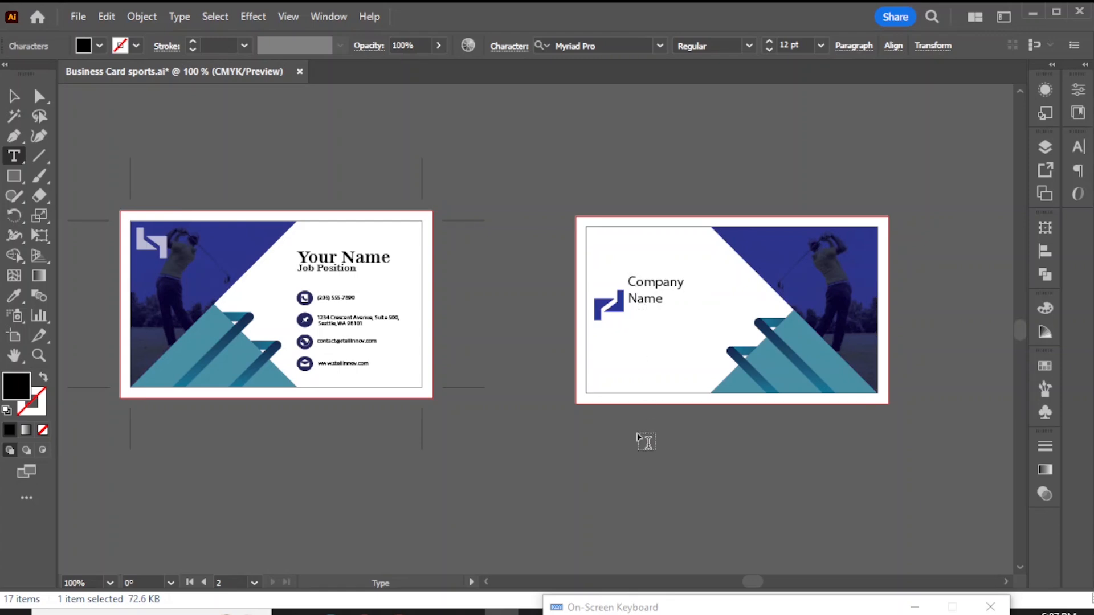
pyautogui.press('Escape')
# Place the company name text at 14 pt close beside the logo, and set its font to News701 BT.
pyautogui.moveTo(659, 289); pyautogui.dragTo(661, 298)
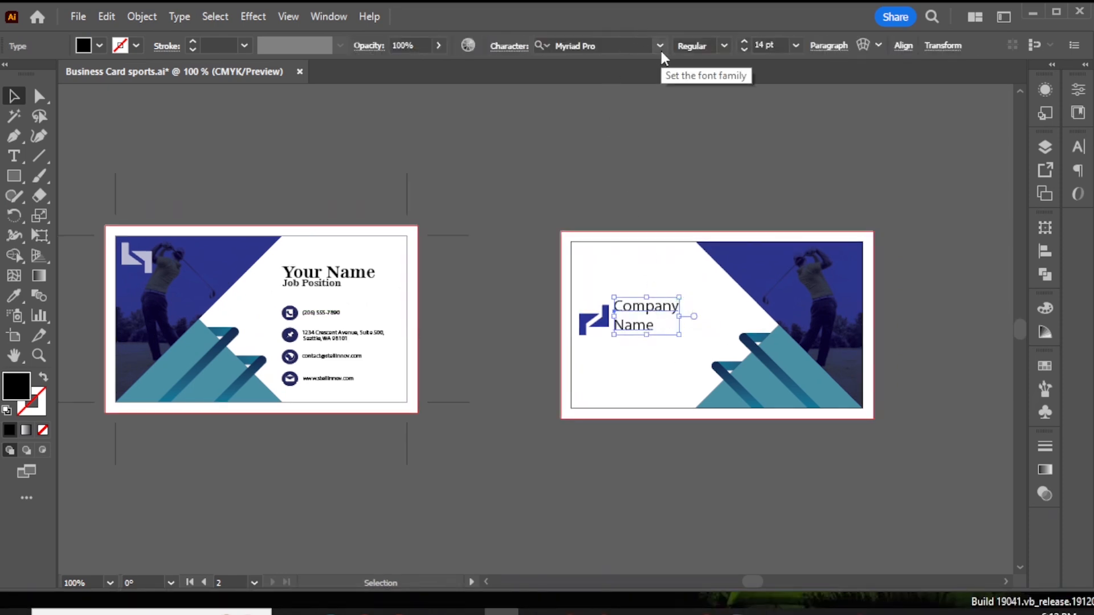
pyautogui.moveTo(679, 276); pyautogui.dragTo(448, 231)
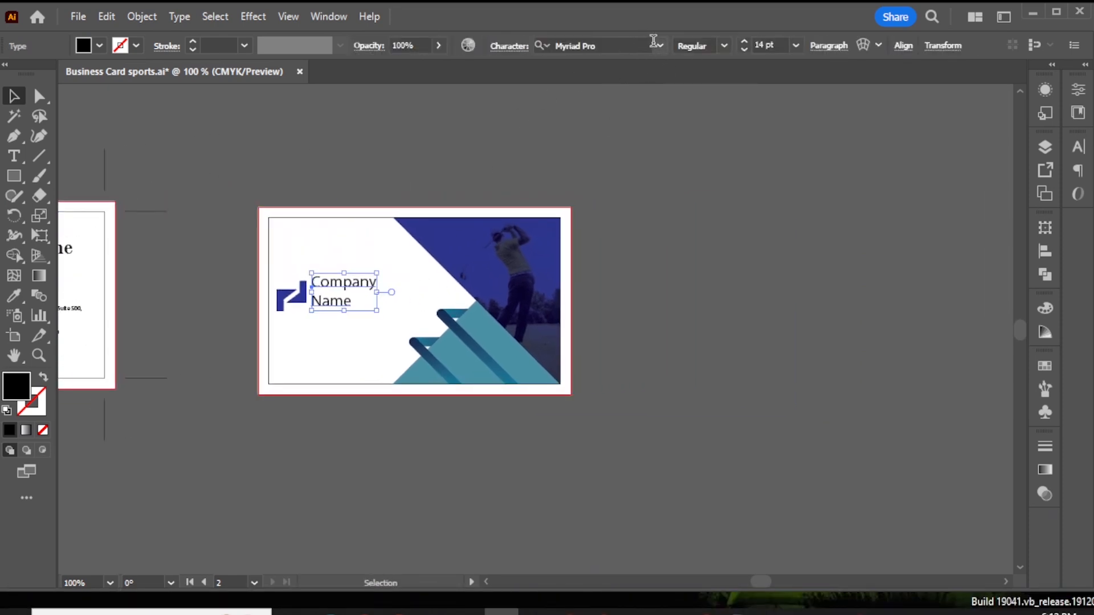
pyautogui.click(659, 49)
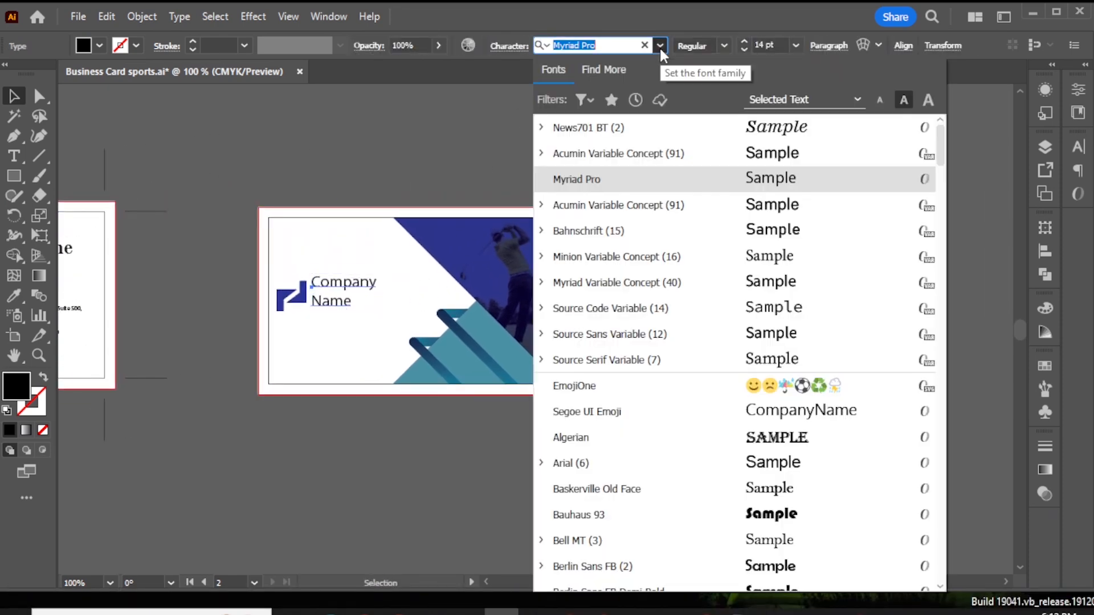
pyautogui.click(657, 133)
pyautogui.click(435, 462)
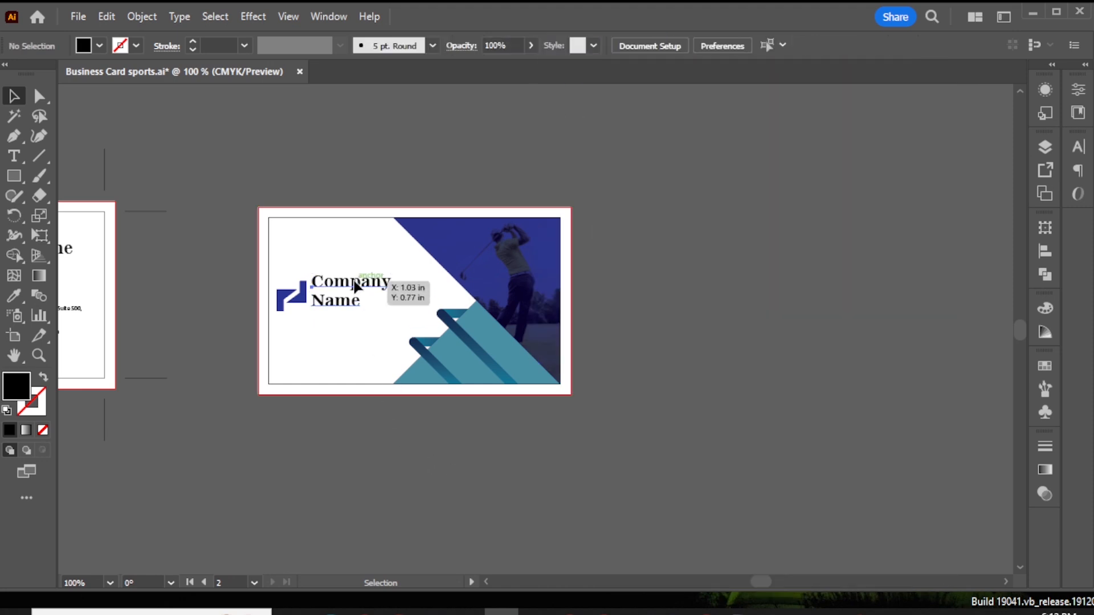
# Shift the company name text slightly down so both lines are vertically centered on the logo.
pyautogui.moveTo(354, 280); pyautogui.dragTo(354, 284)
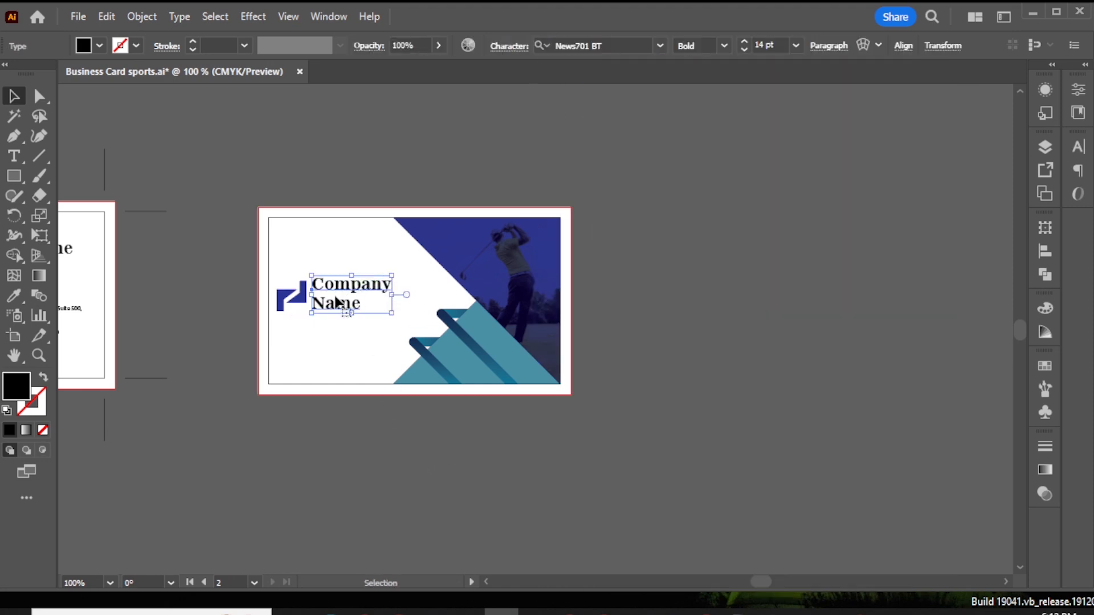
pyautogui.click(464, 459)
pyautogui.moveTo(215, 318); pyautogui.dragTo(541, 340)
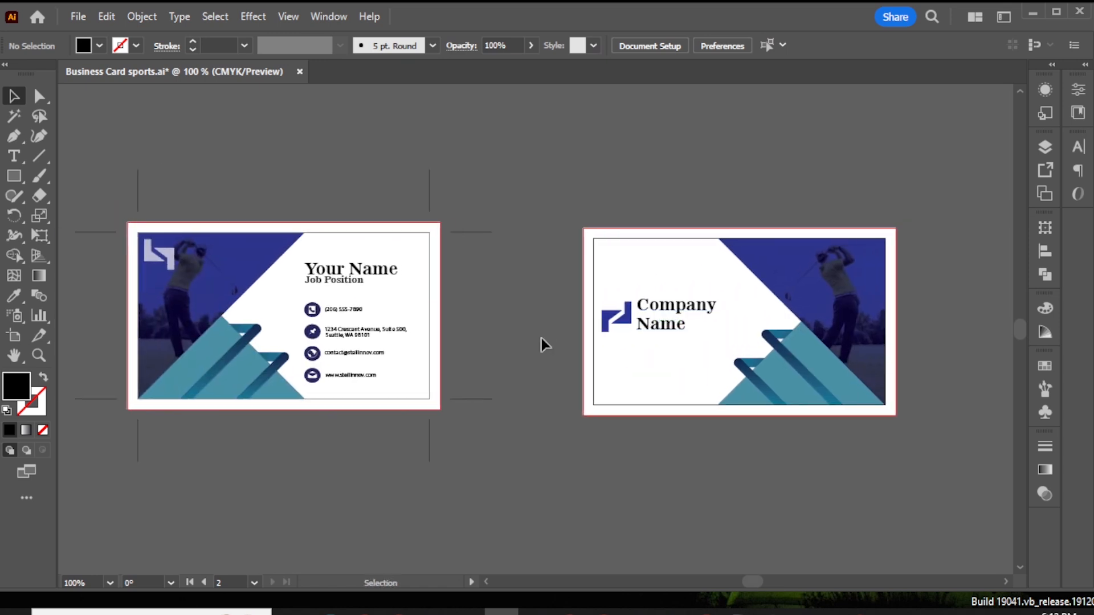